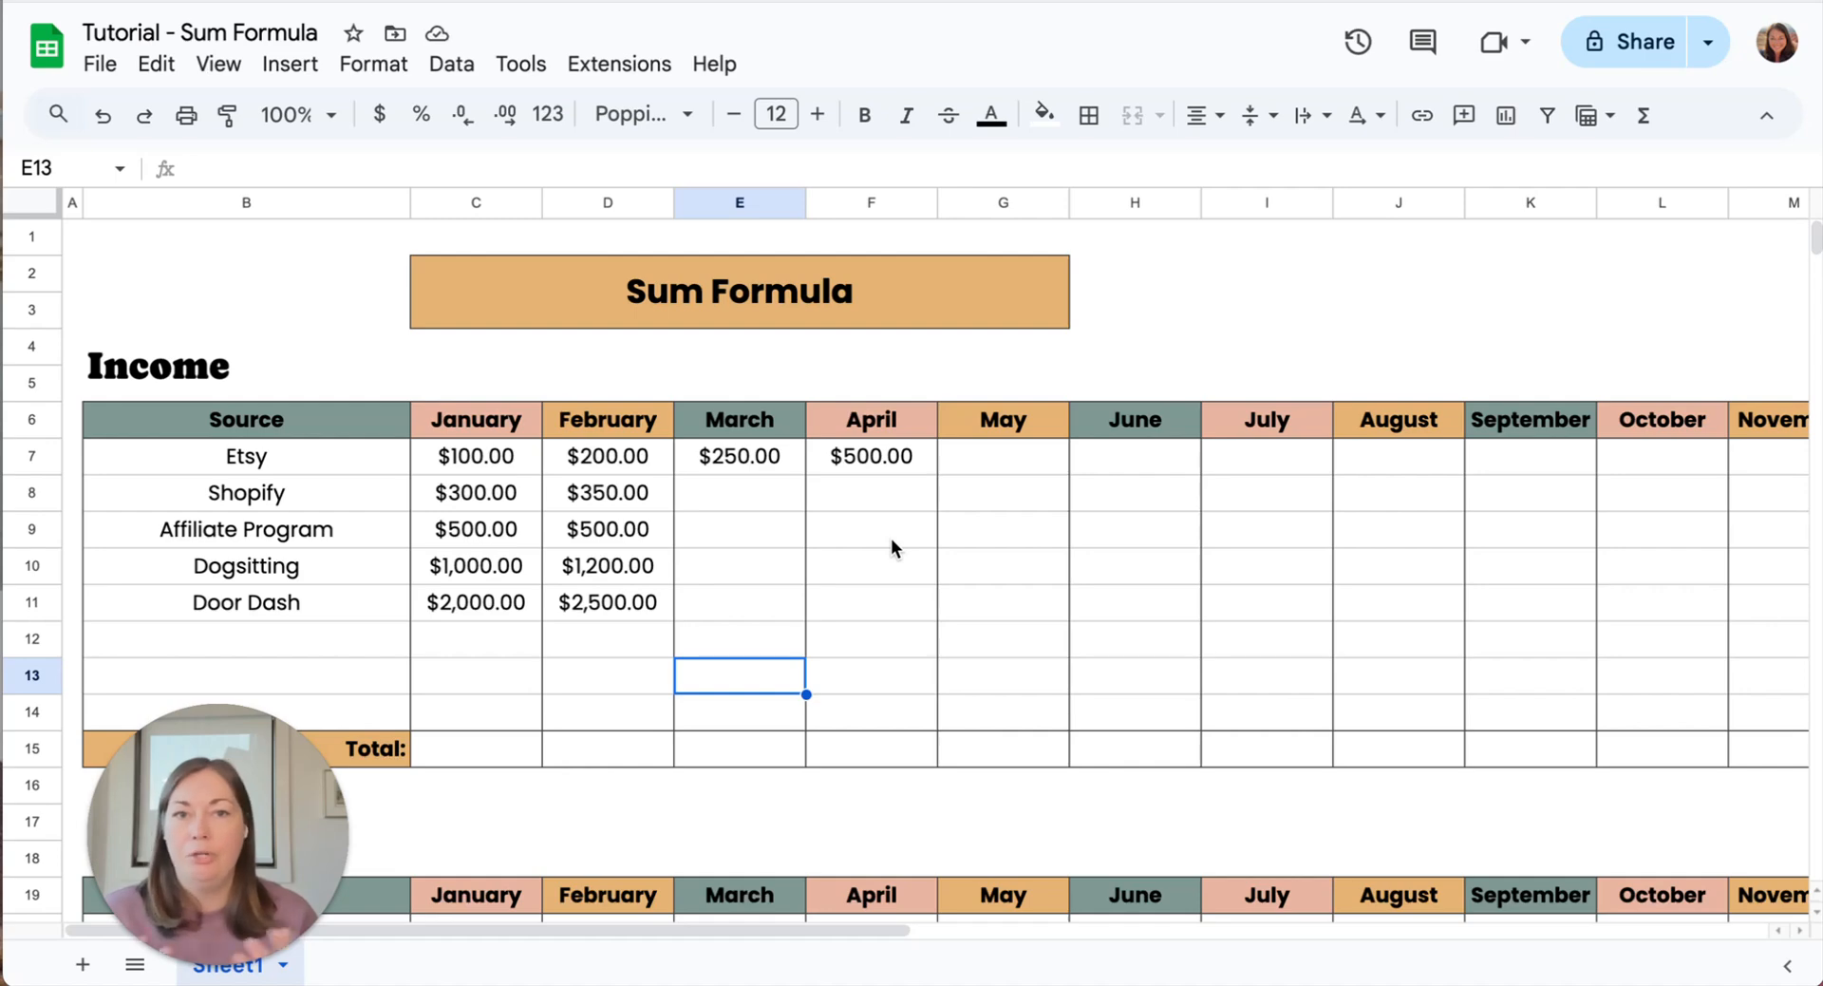
Enter the formula =sum(C7:C14) in C15 to total January's income.
scroll(692, 646, down, 1)
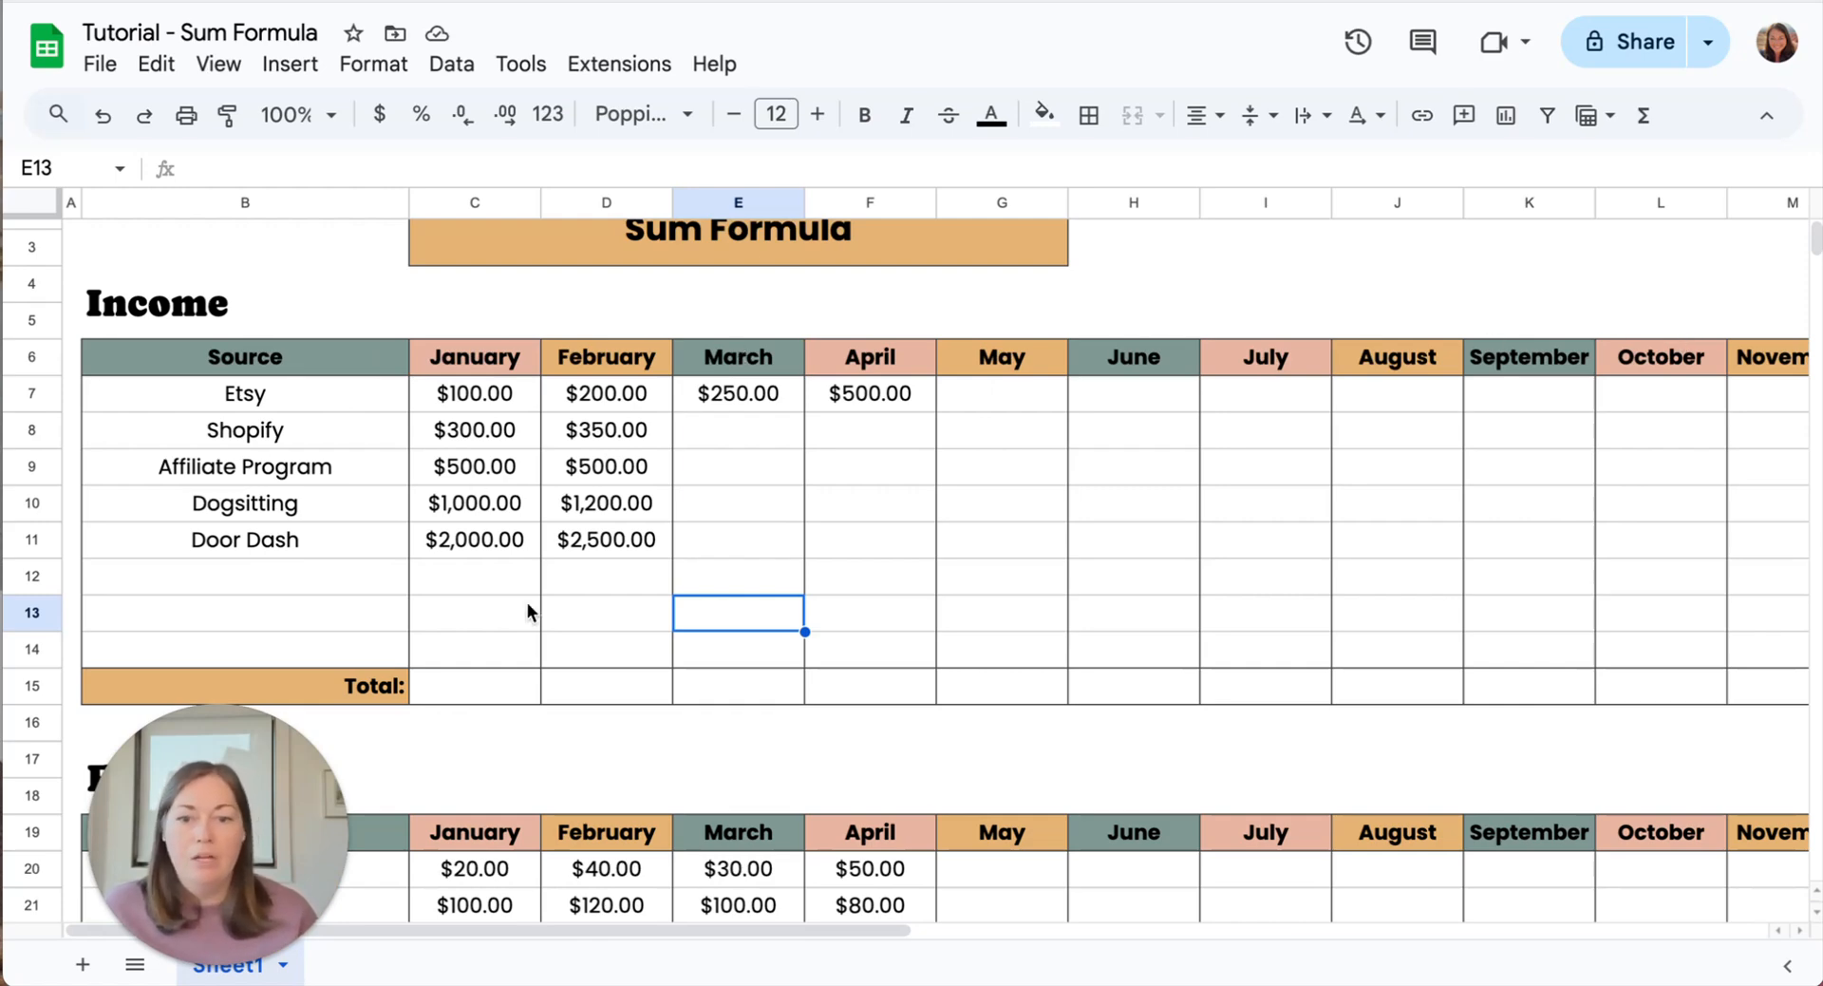
click(474, 688)
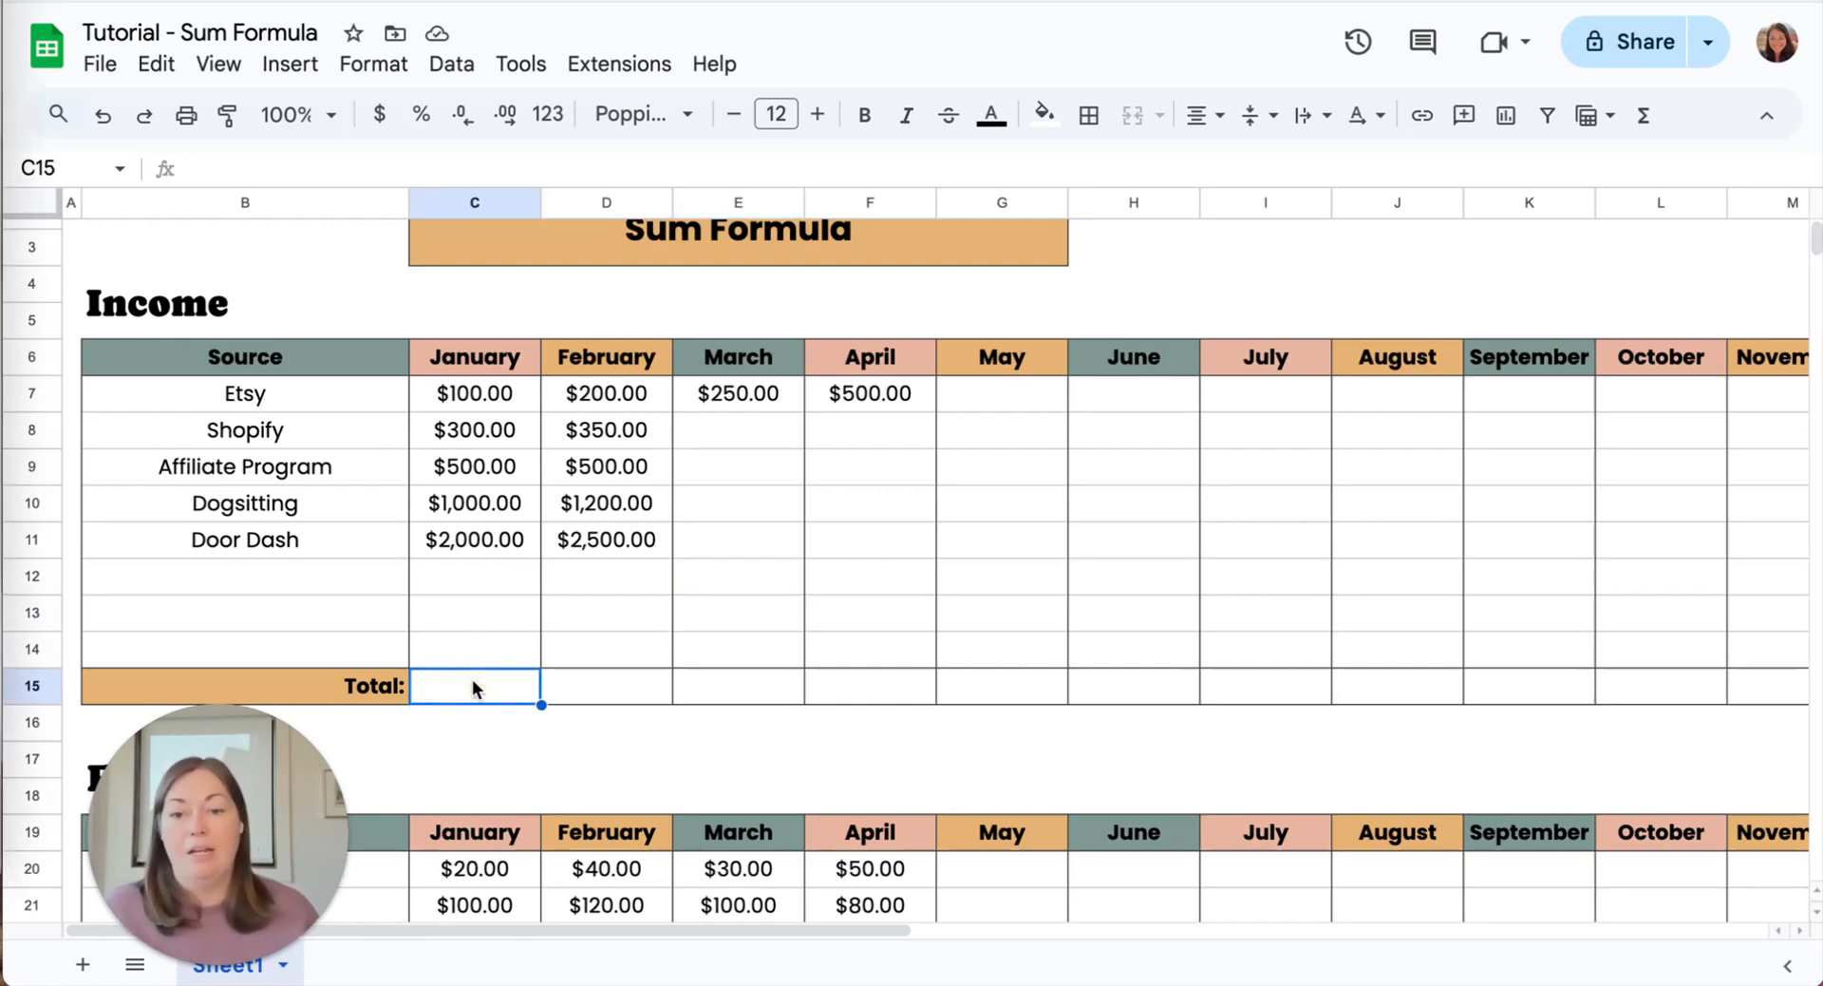
double_click(474, 689)
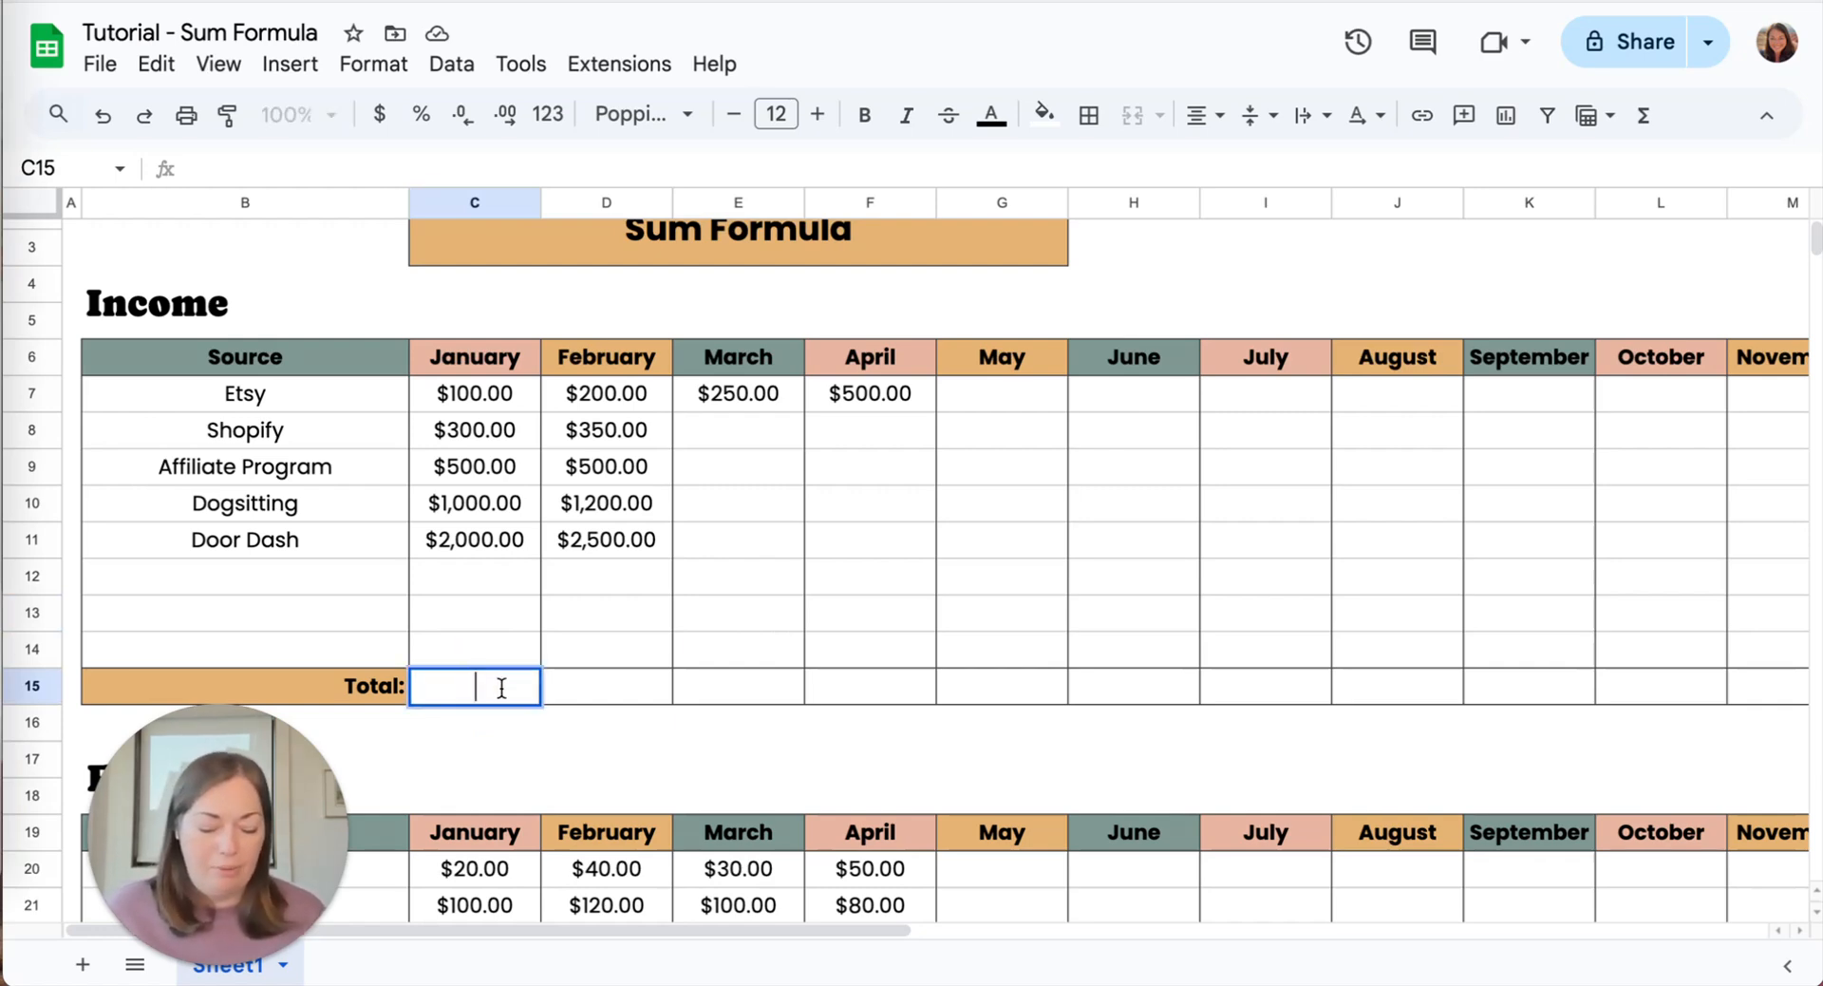
text(=)
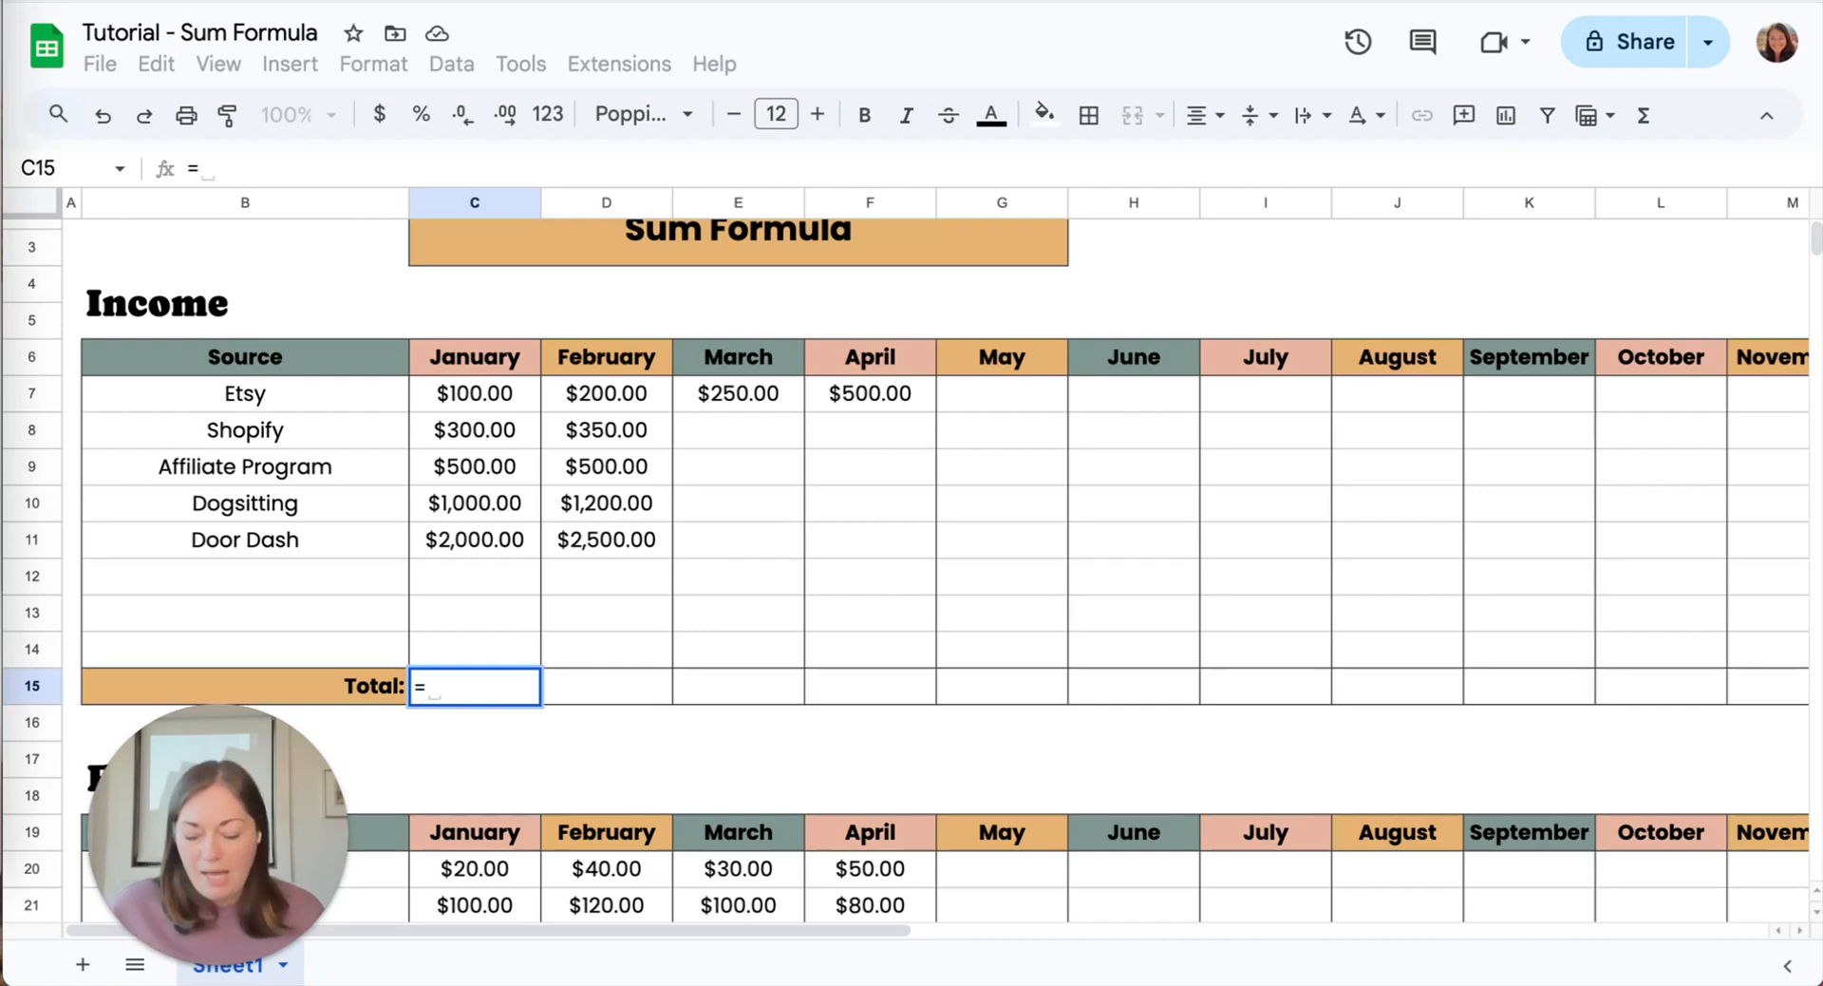
text(sum)
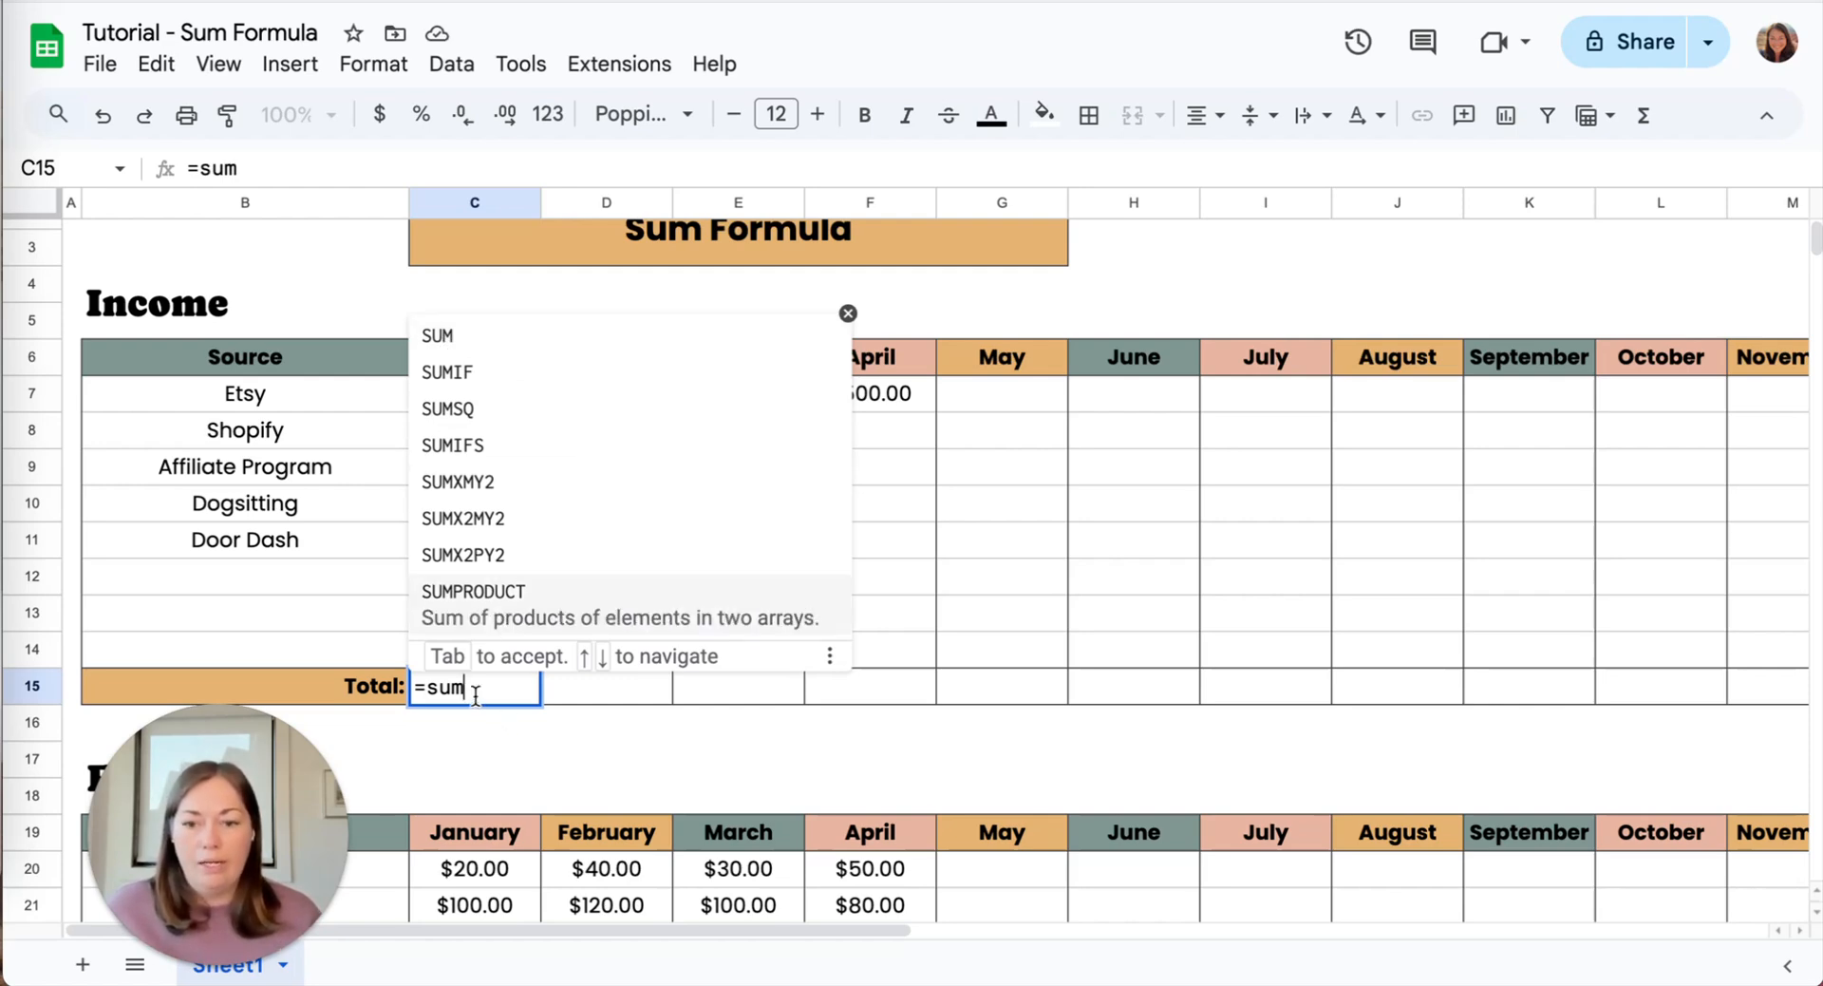
text(()
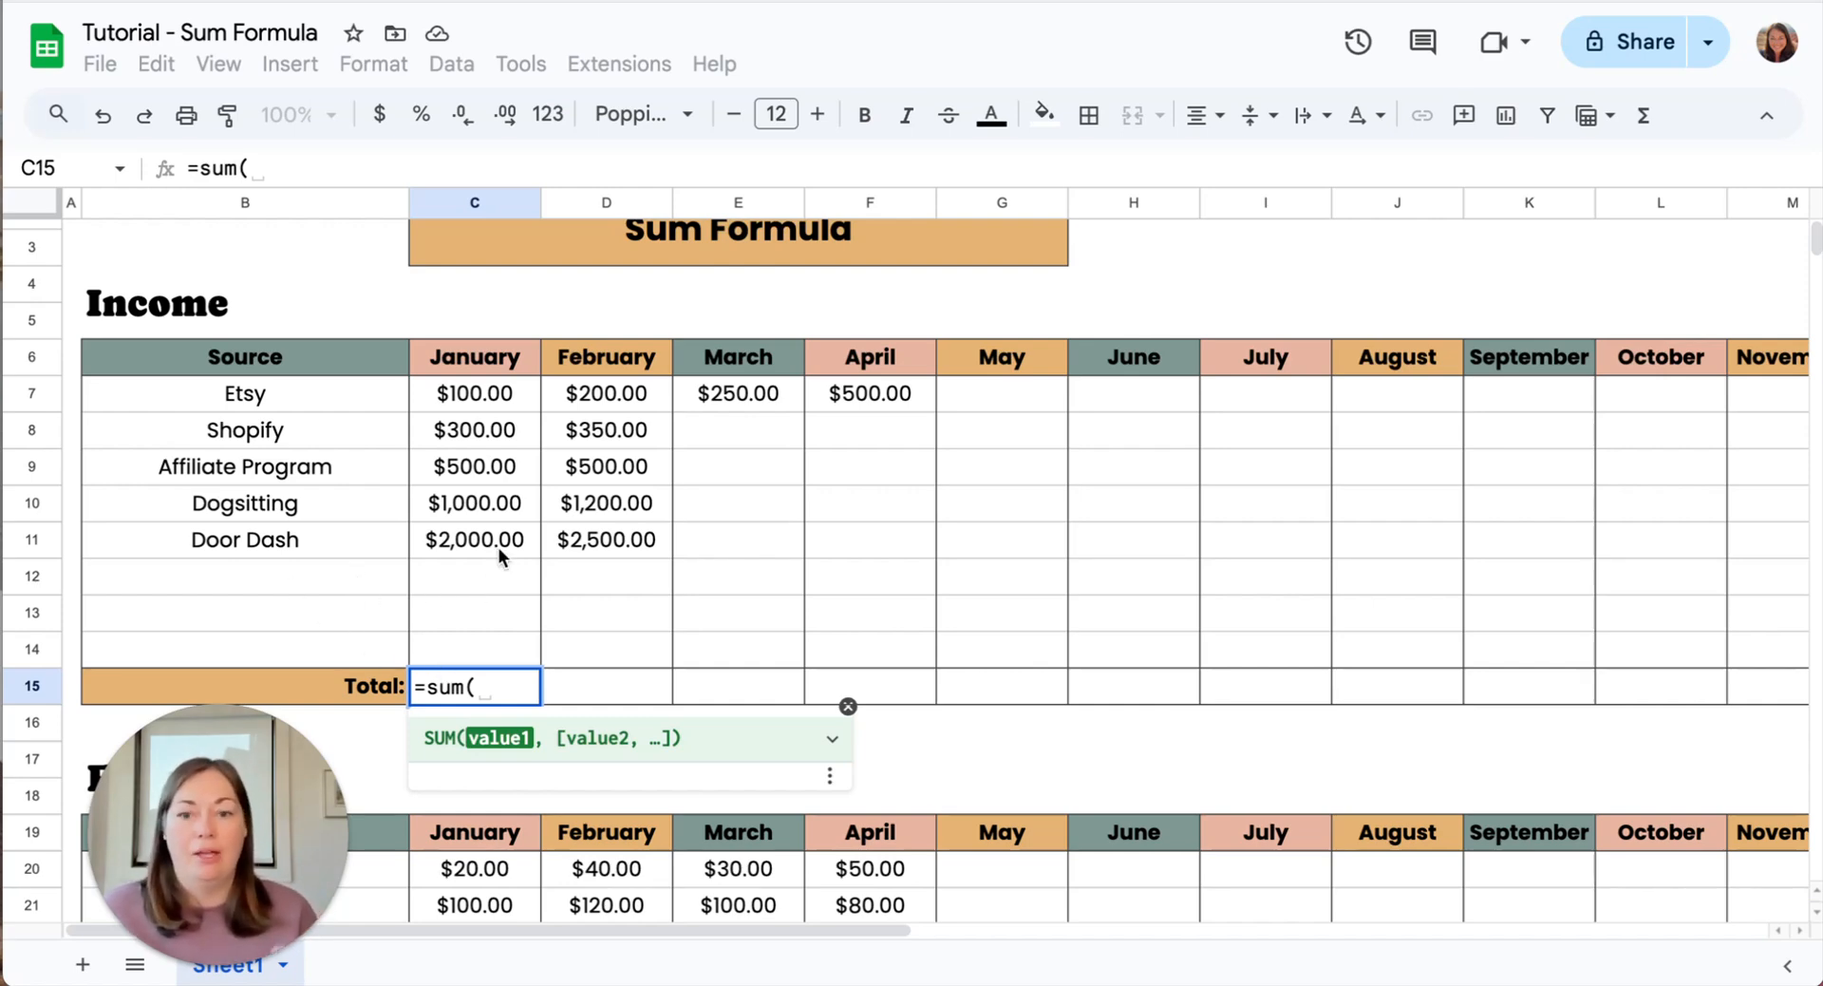
click(467, 397)
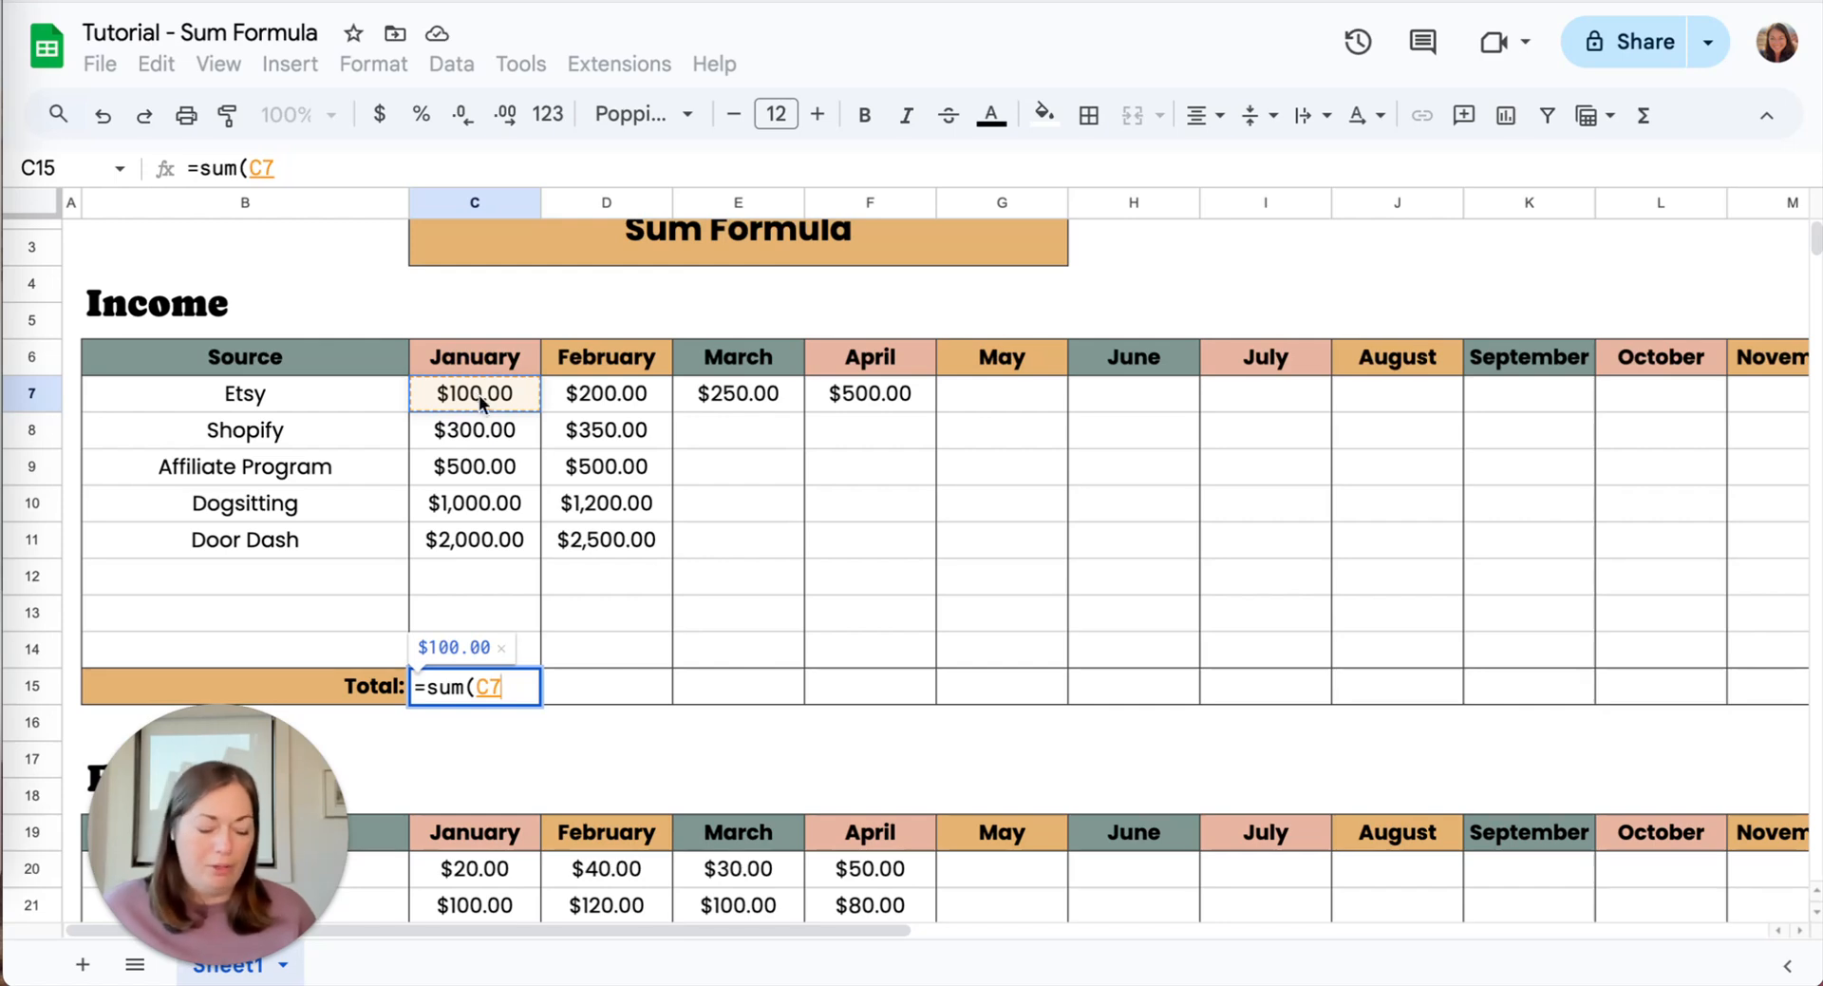
shift+click(532, 642)
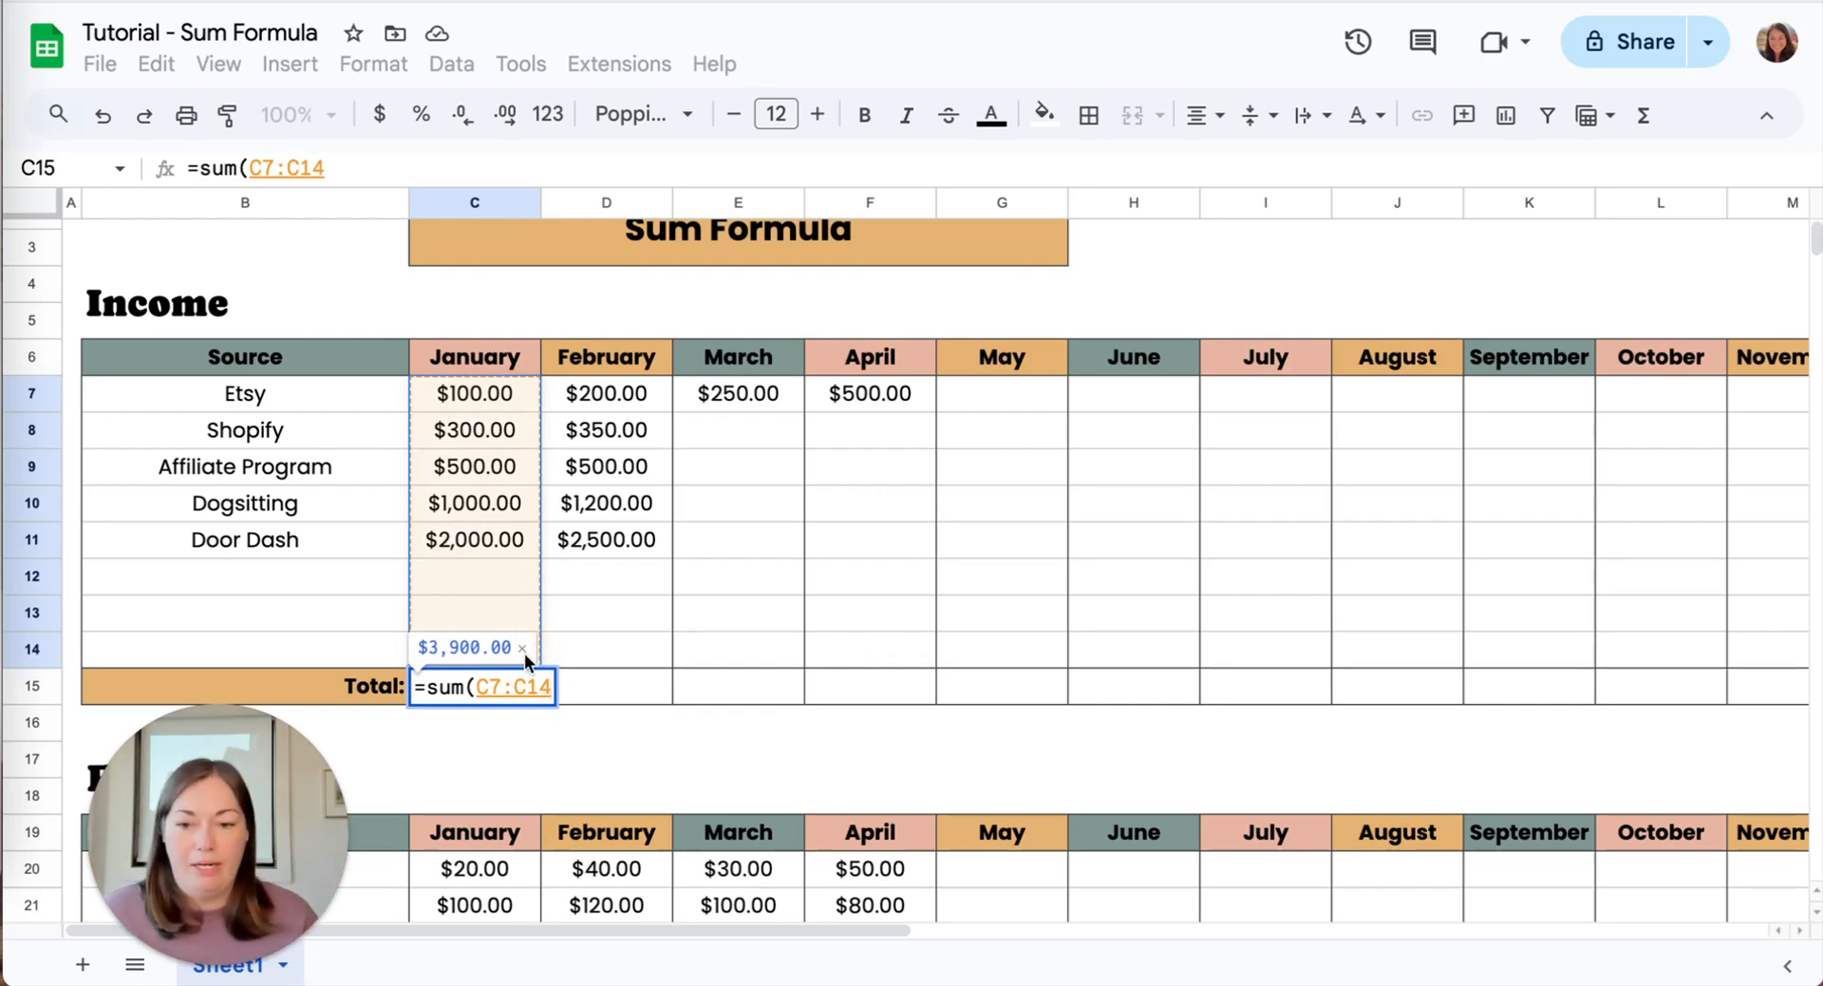
click(471, 397)
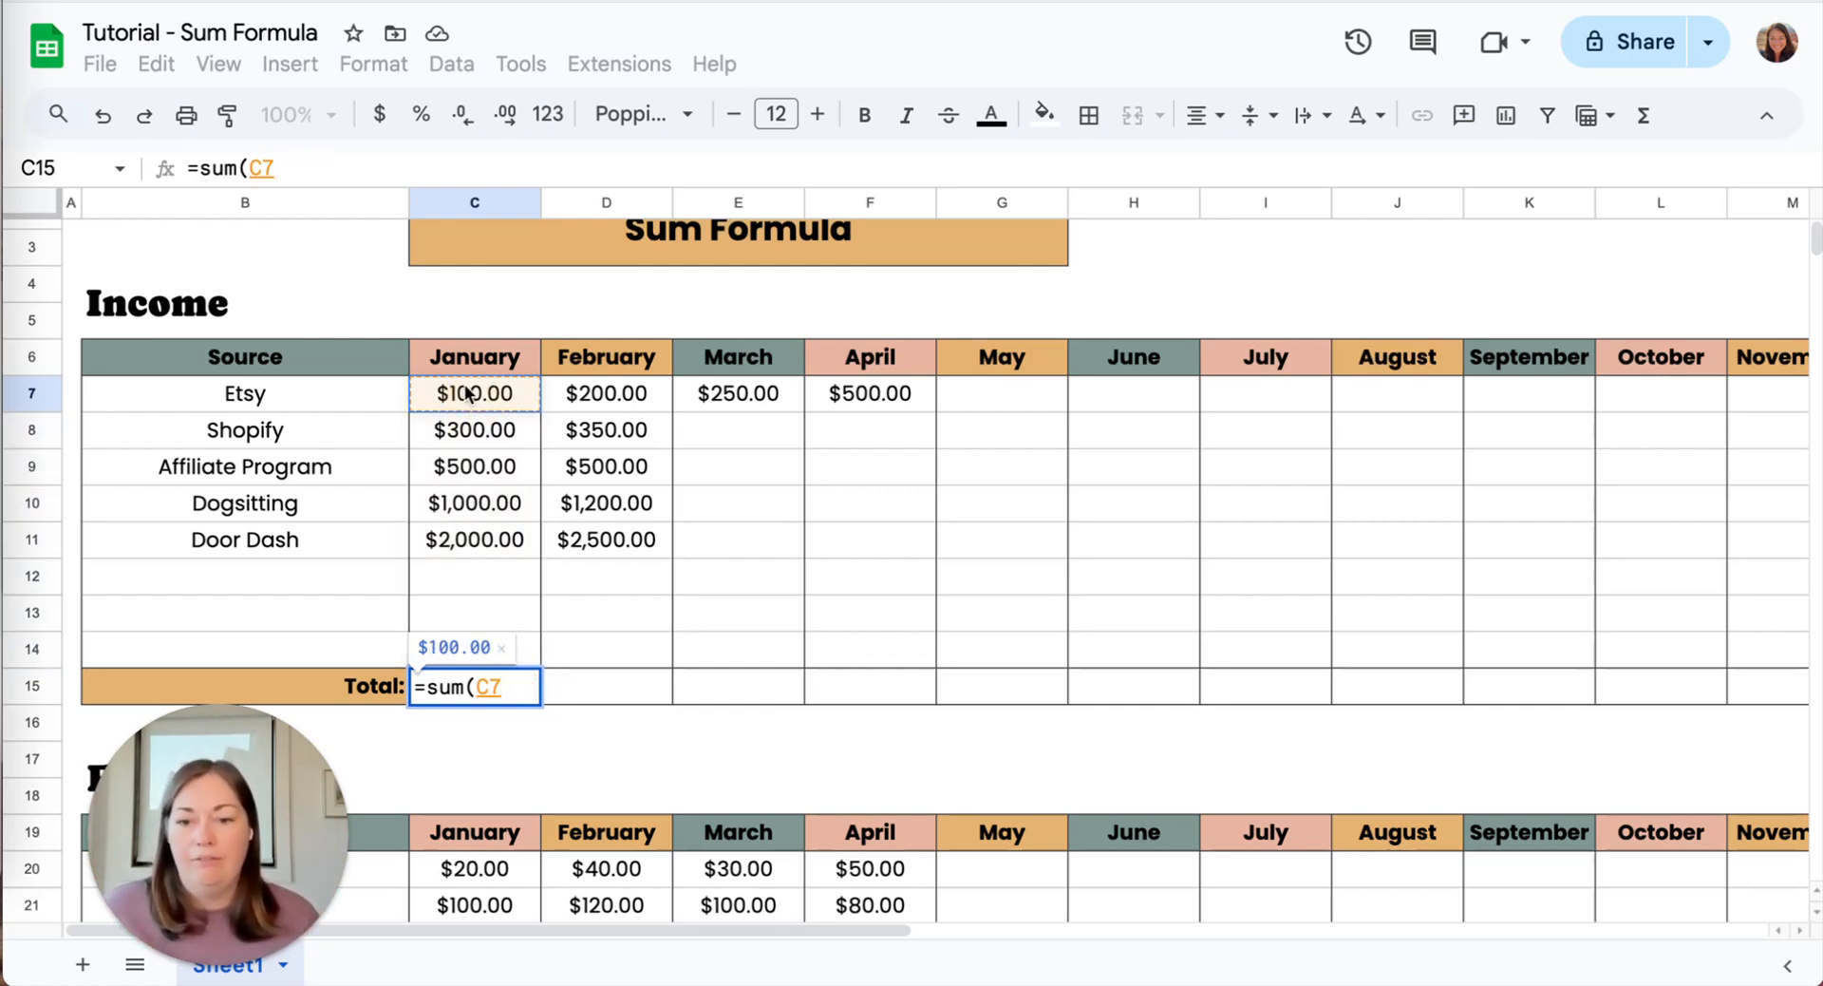
drag(466, 390, 522, 647)
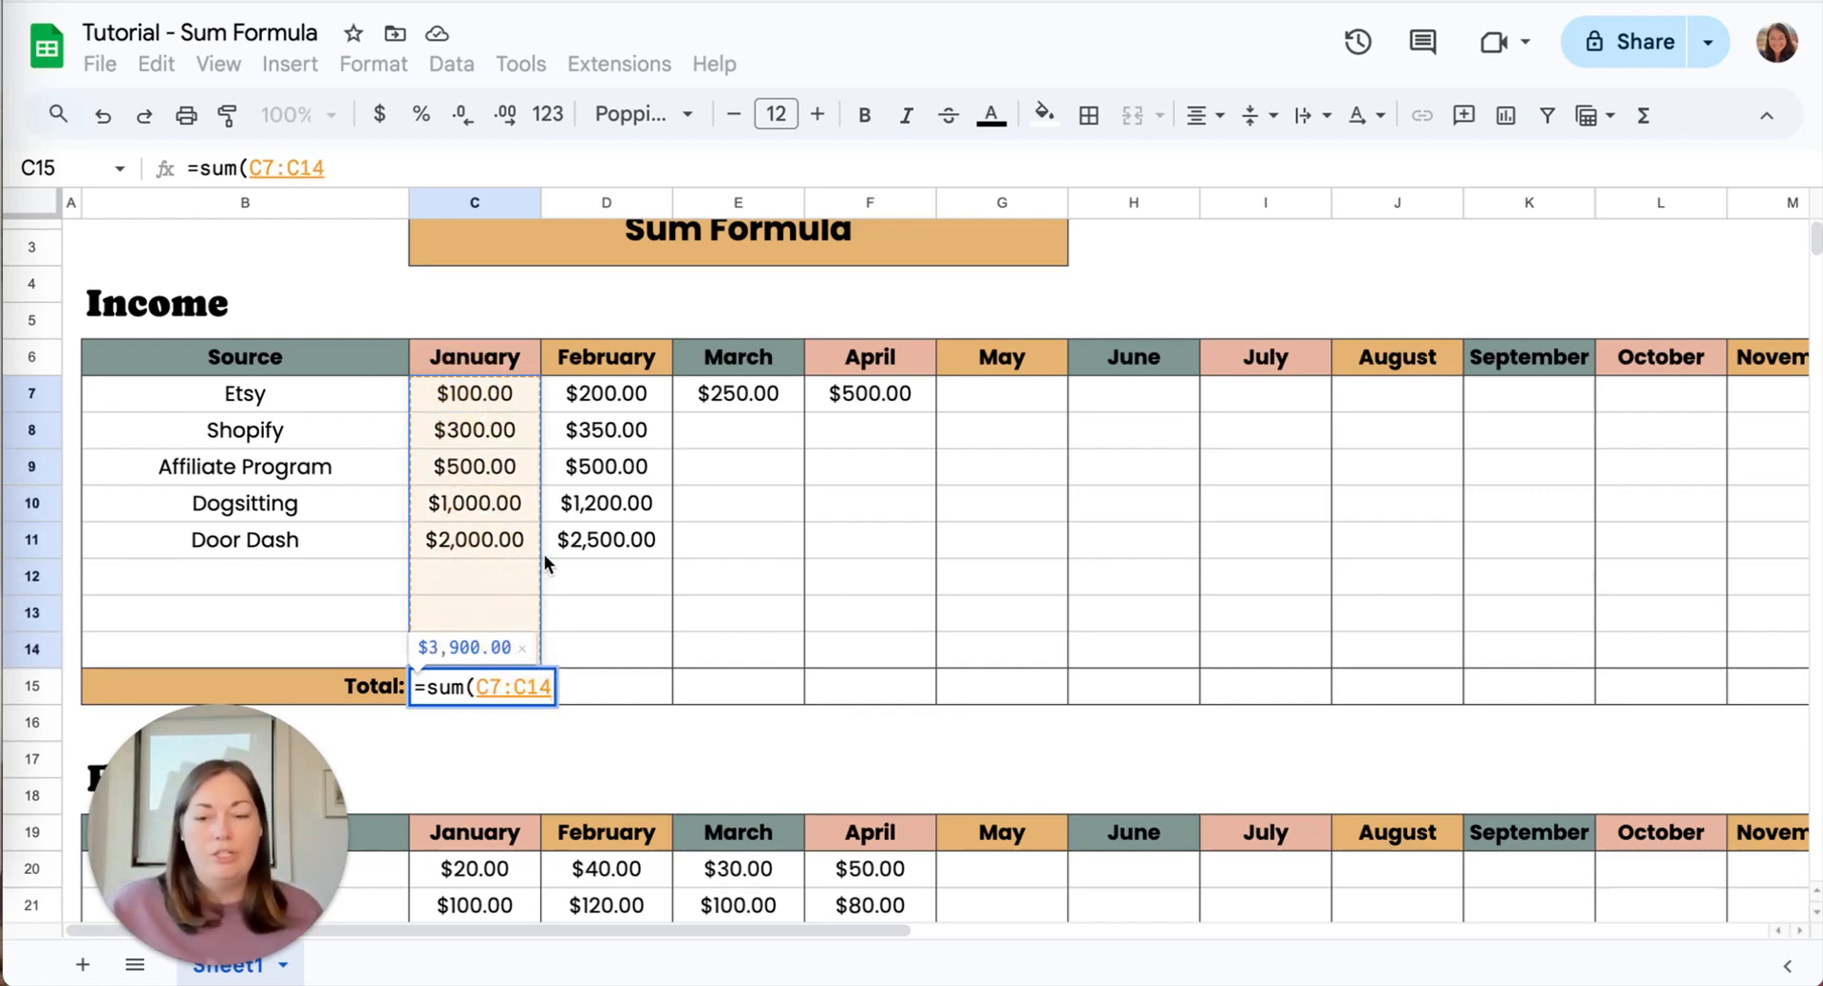
text())
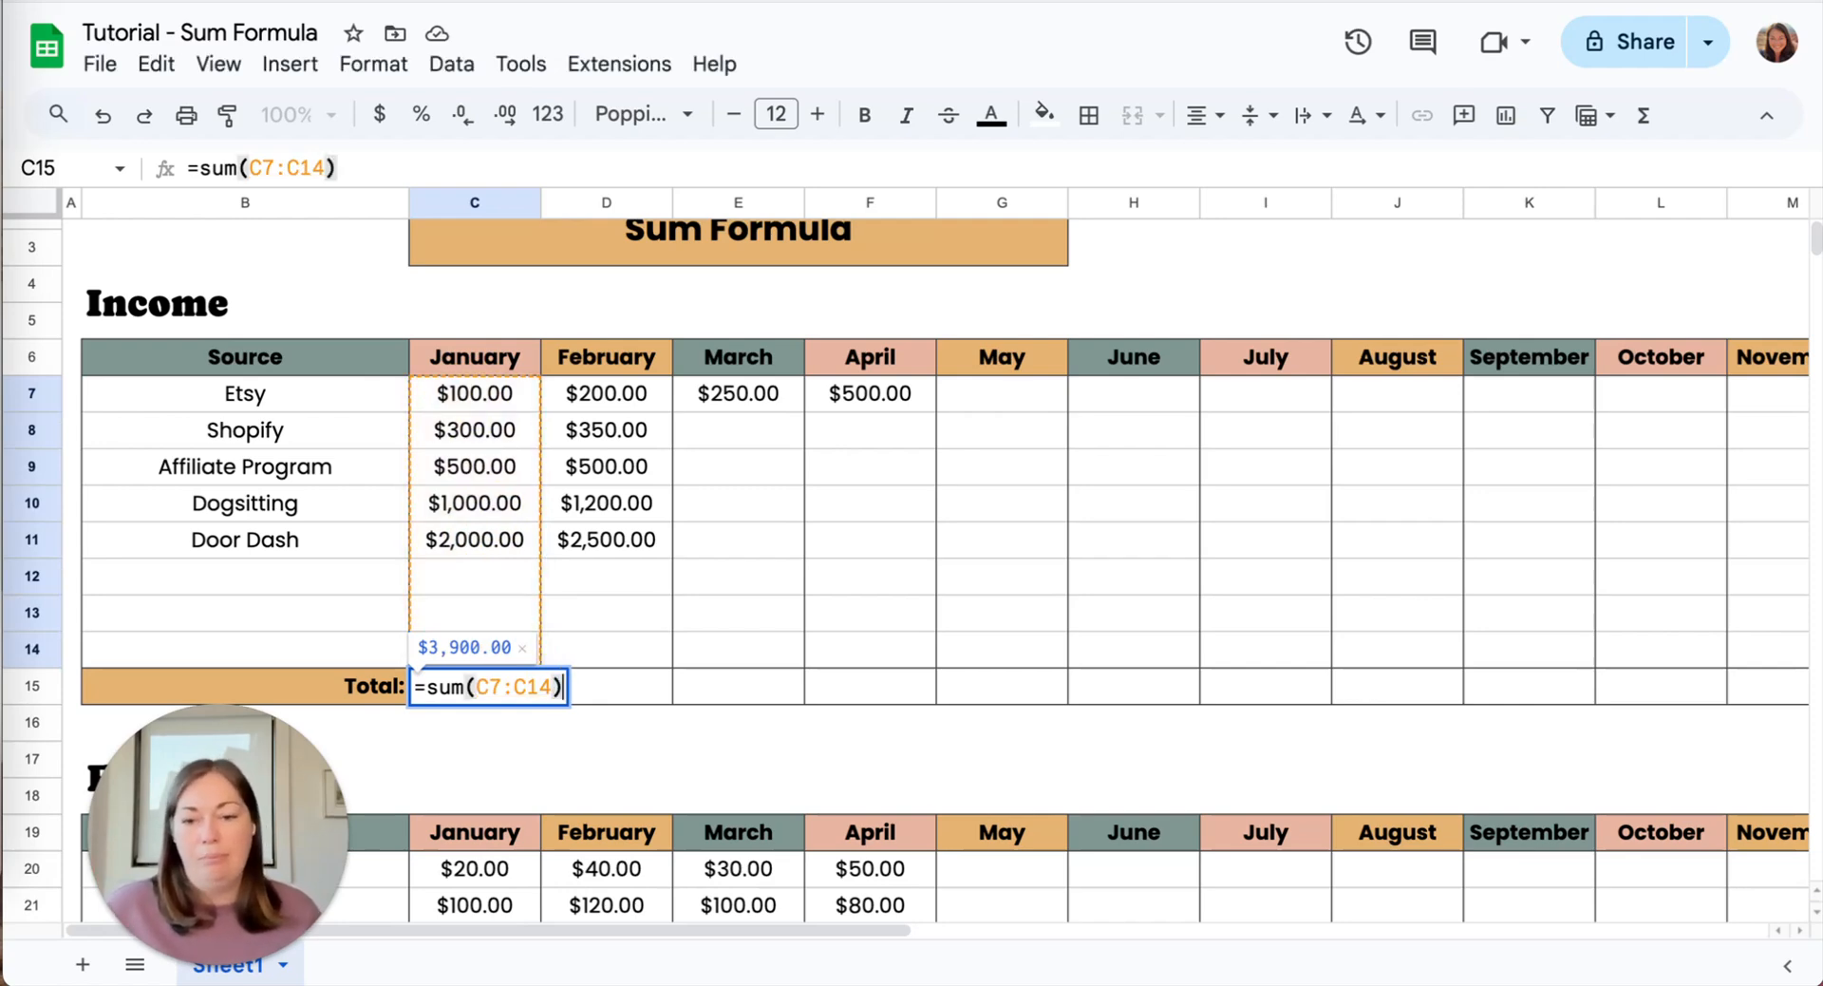
key(Return)
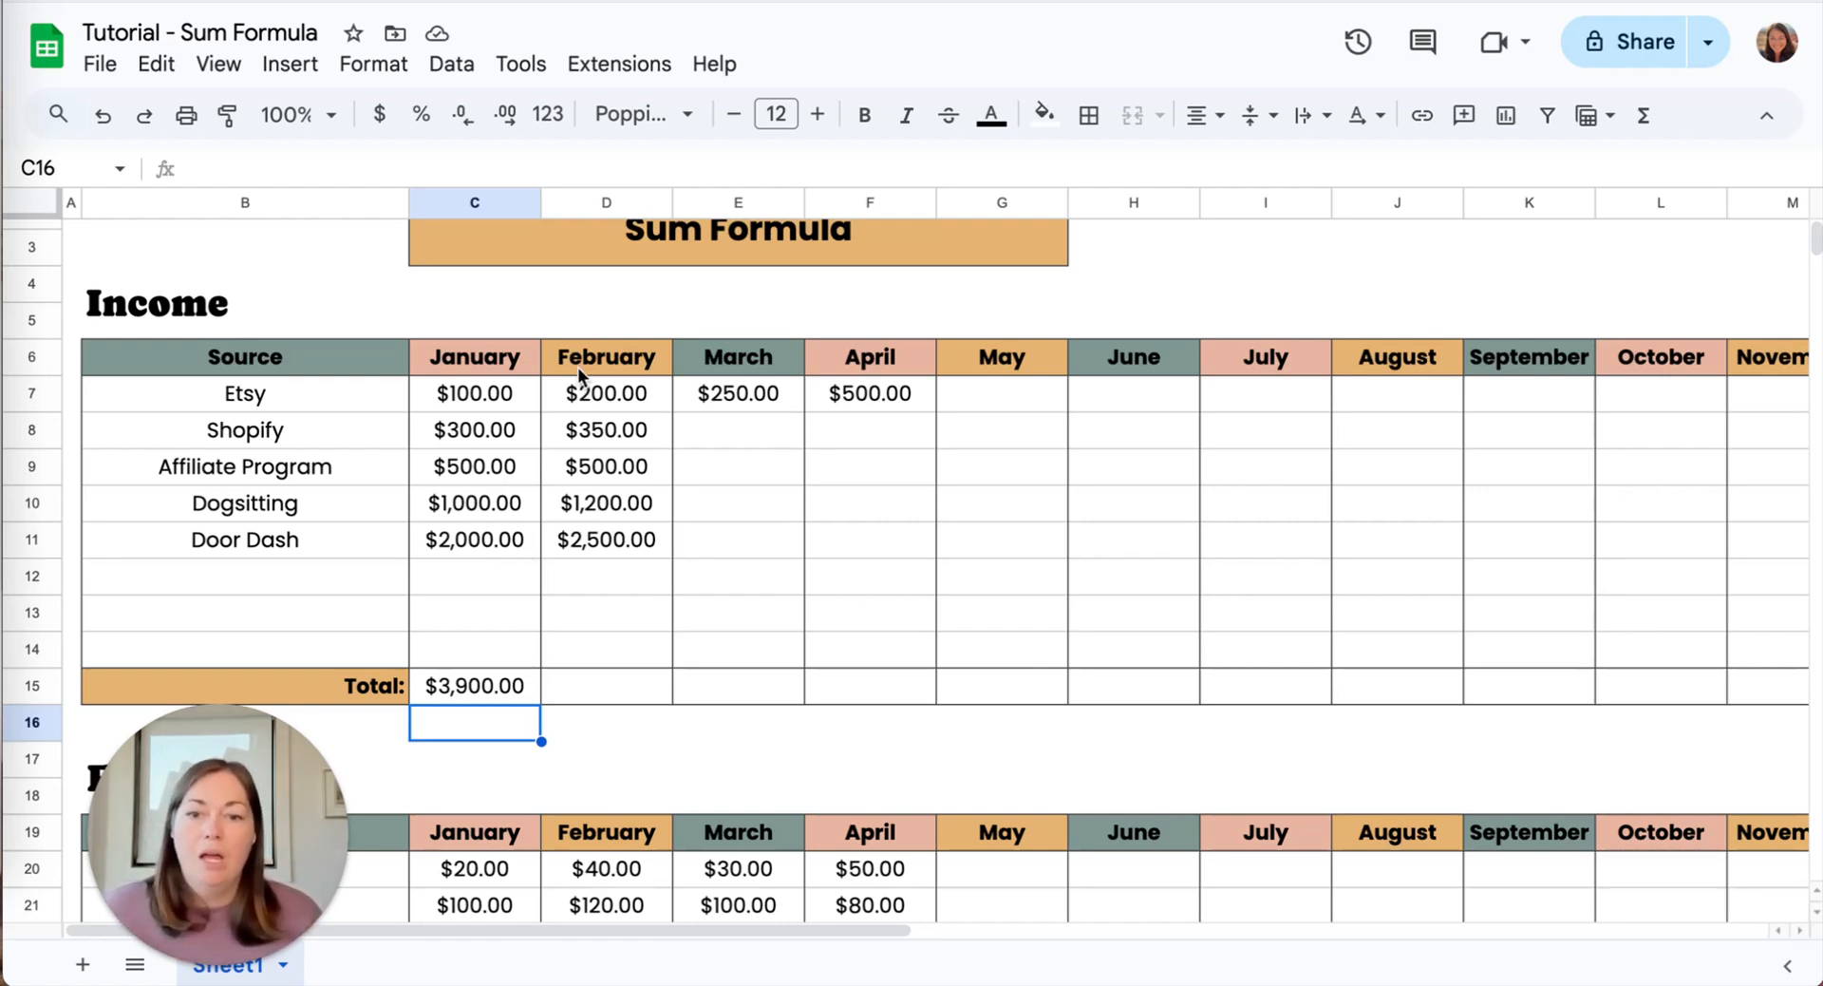
Enter the formula =SUM(D7:D14) in D15 to total February's income.
double_click(605, 684)
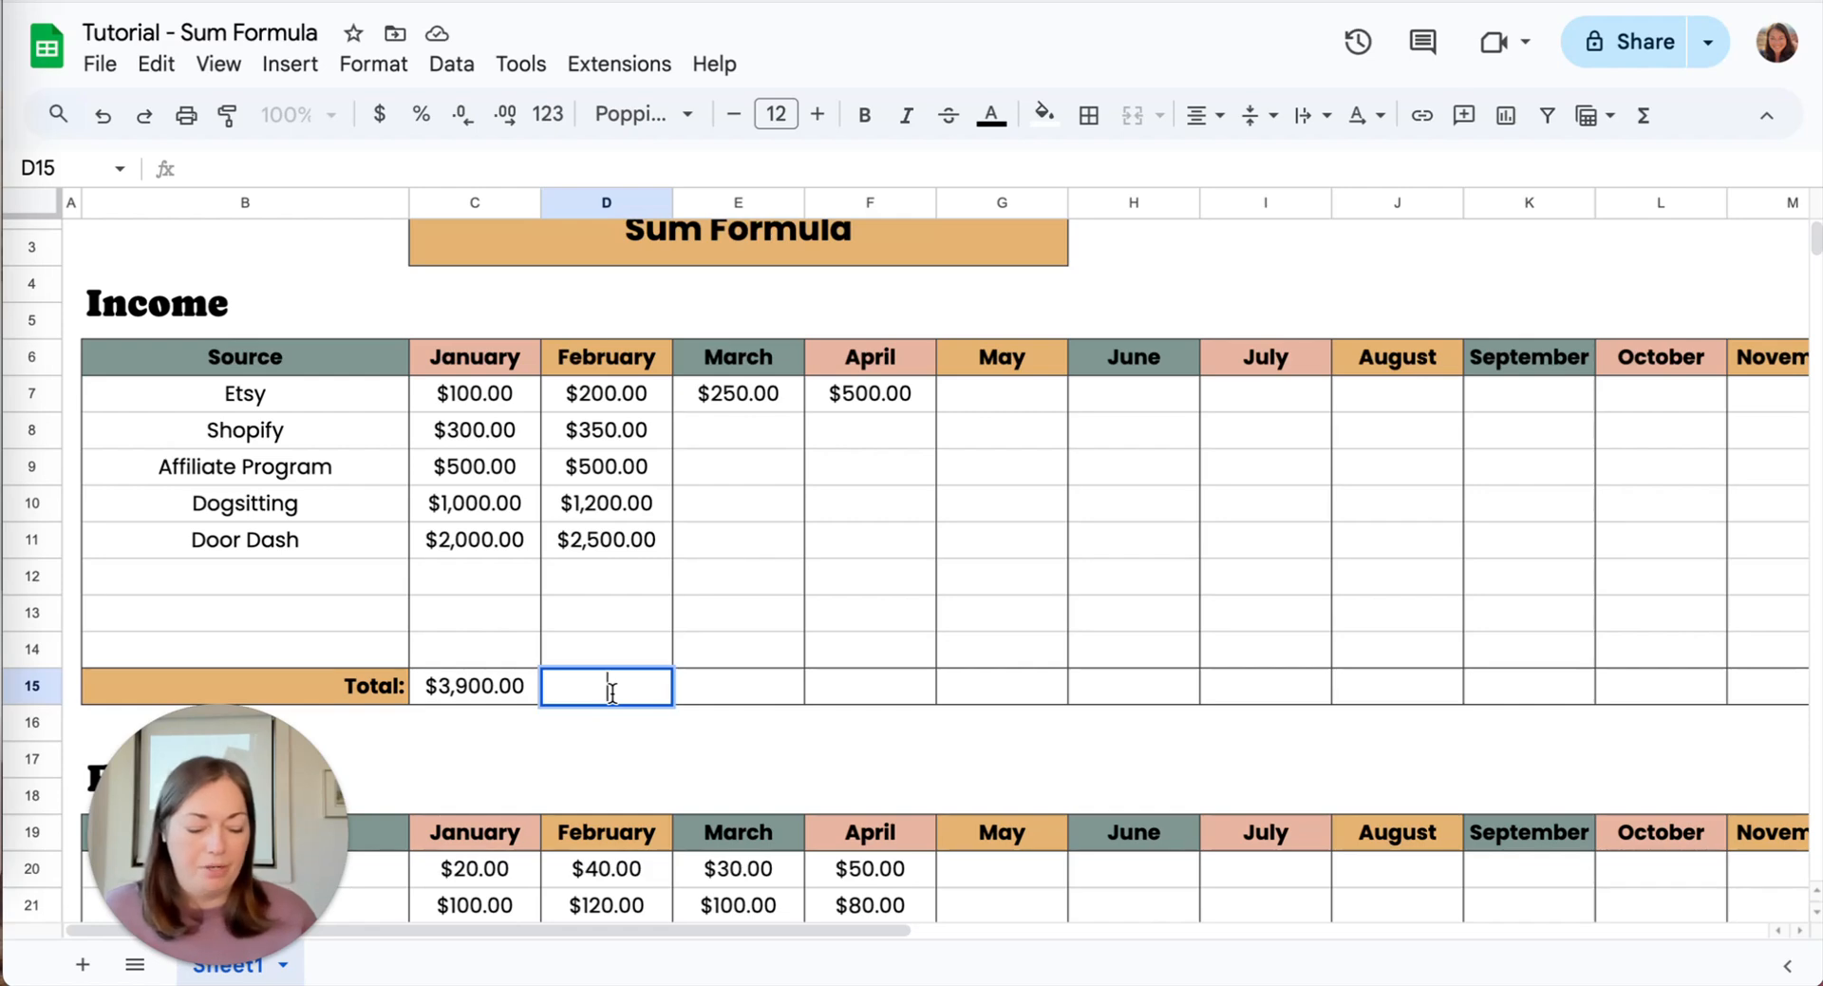
text(=)
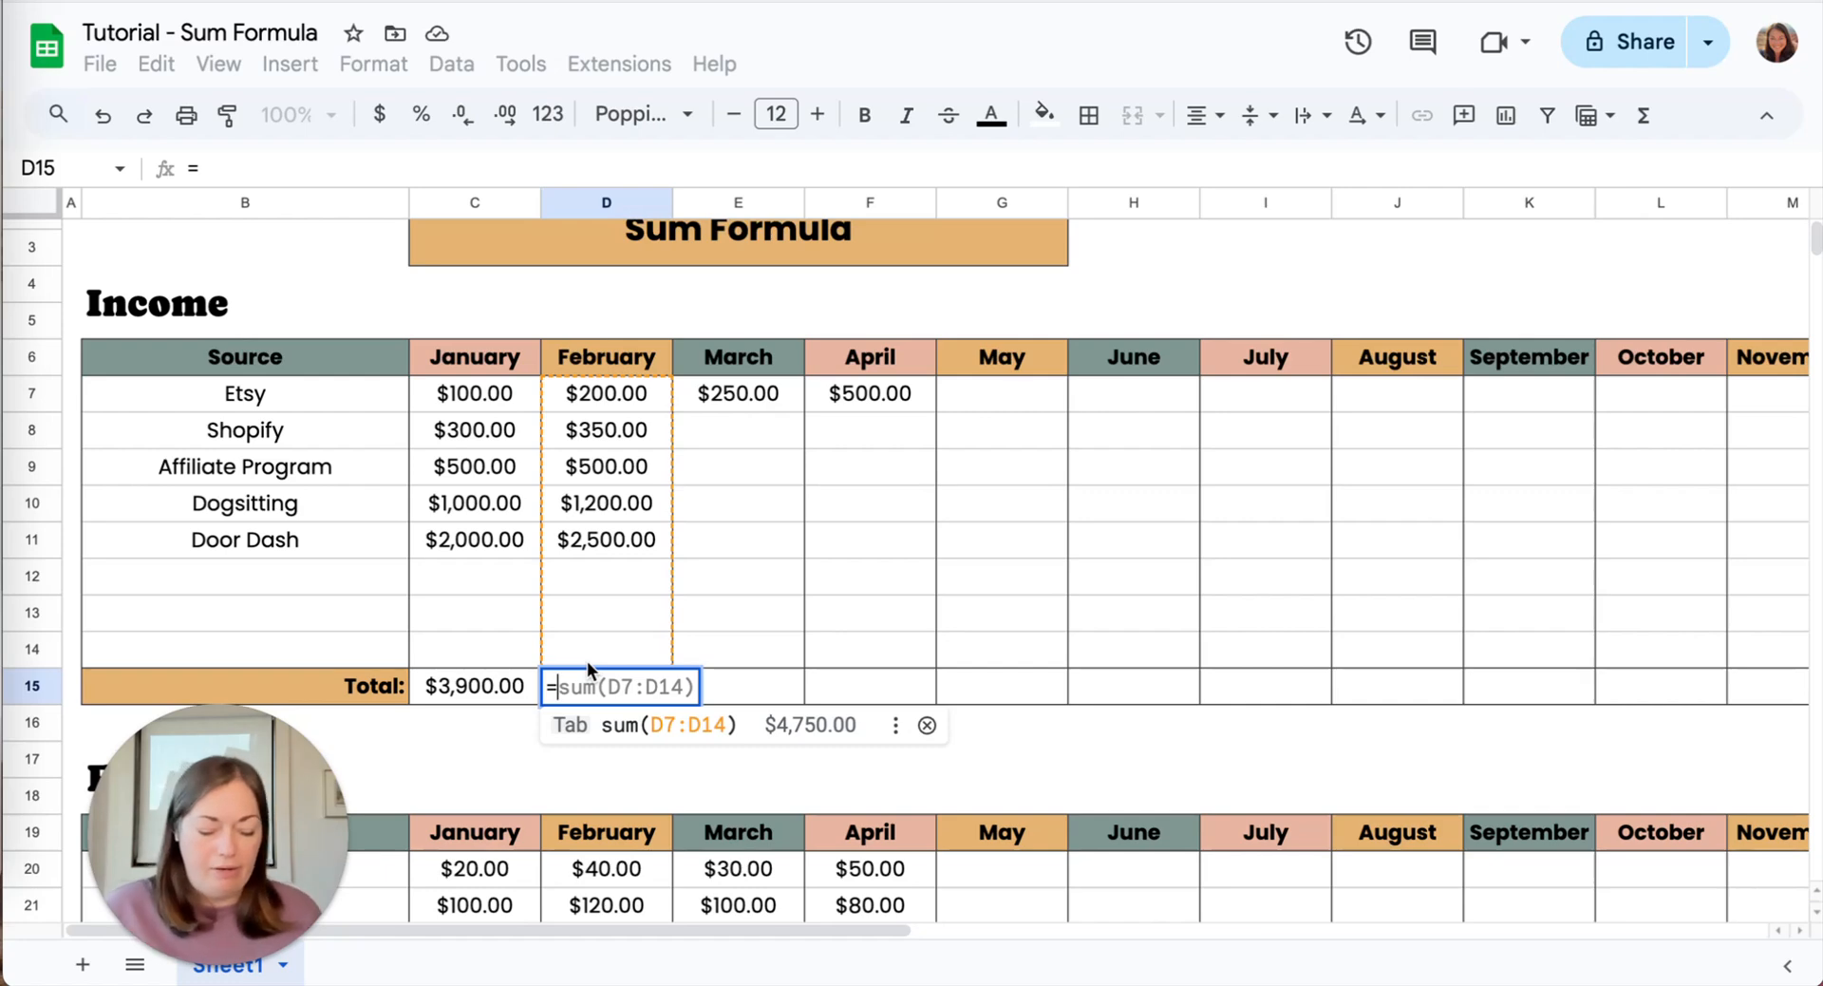
text(sum(D7:D14)
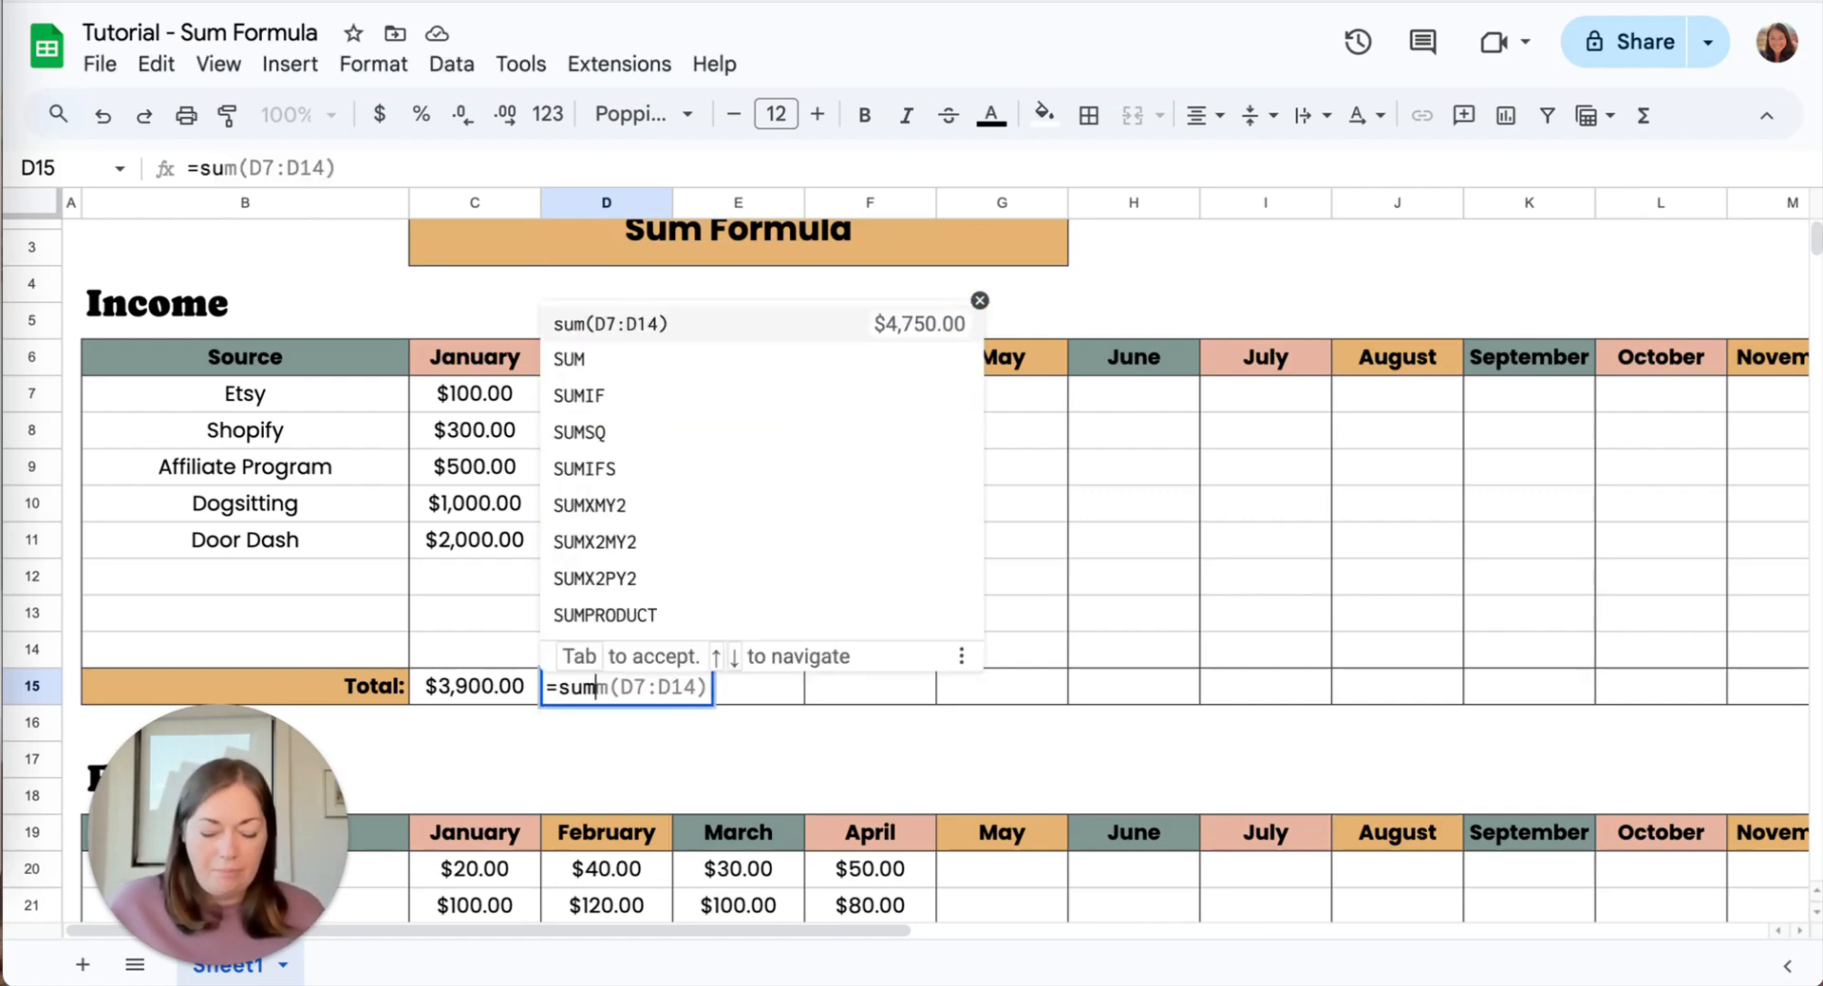
click(613, 370)
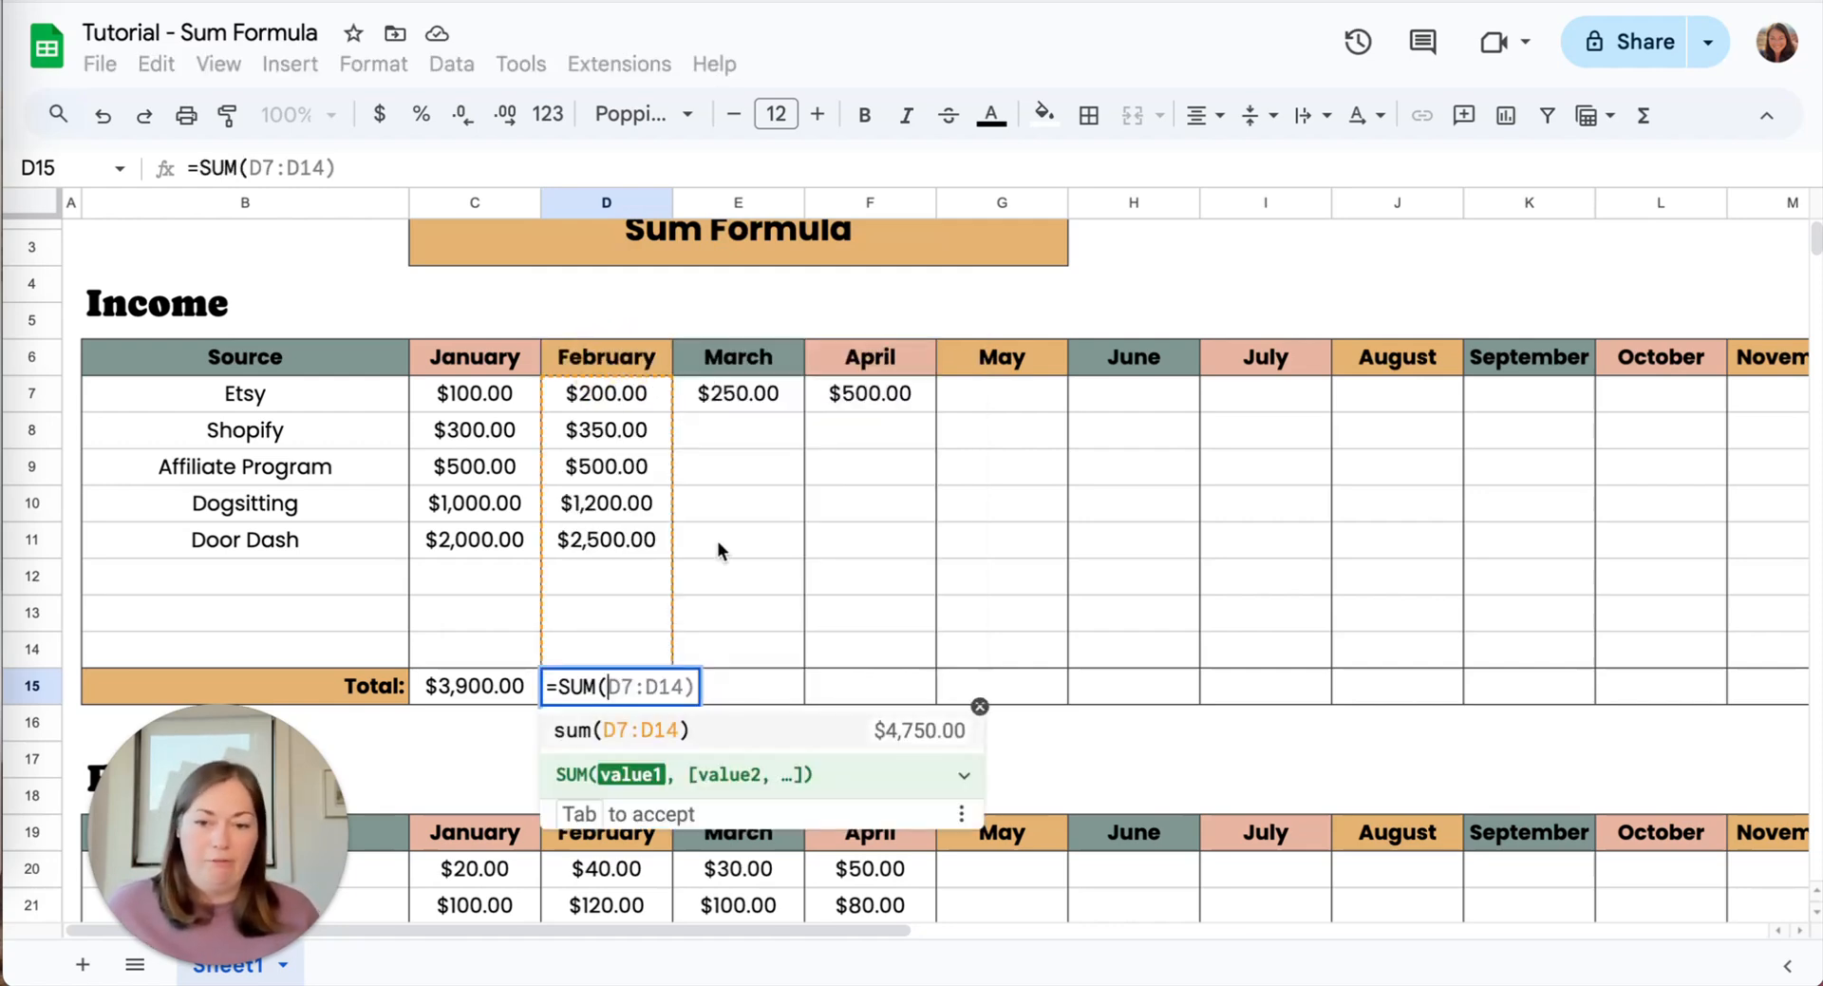
drag(602, 392, 623, 642)
text())
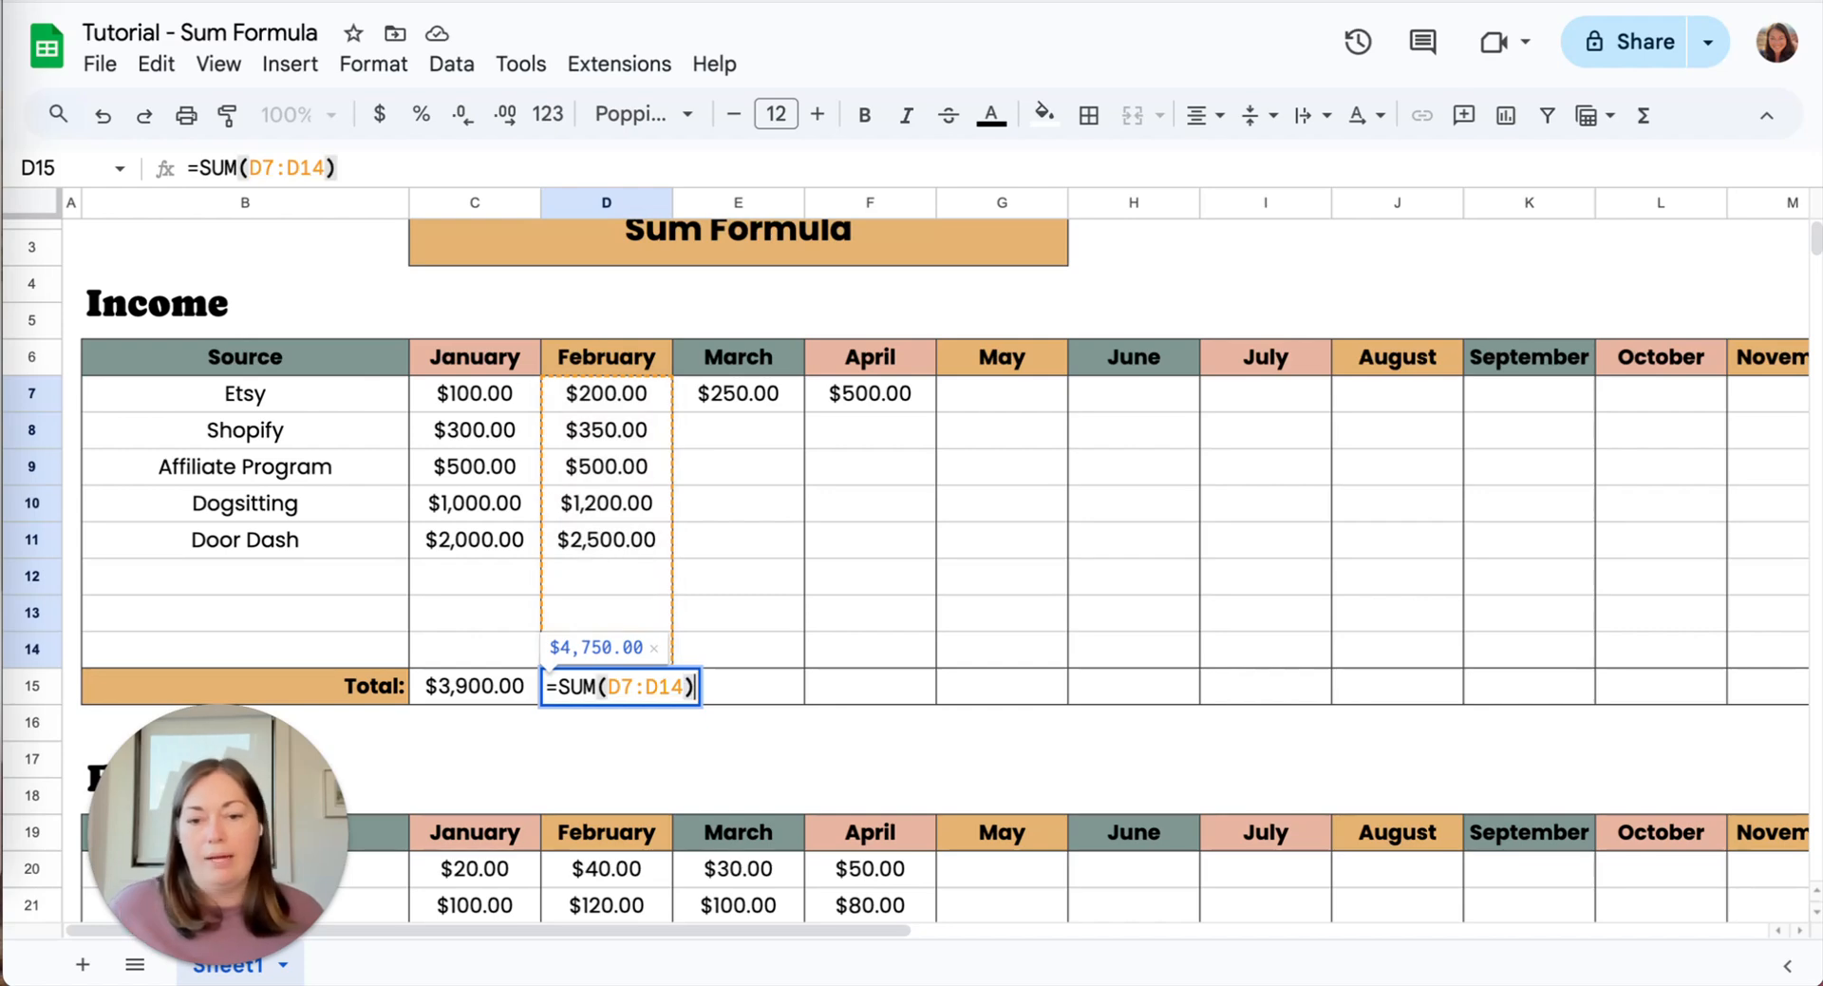
key(Return)
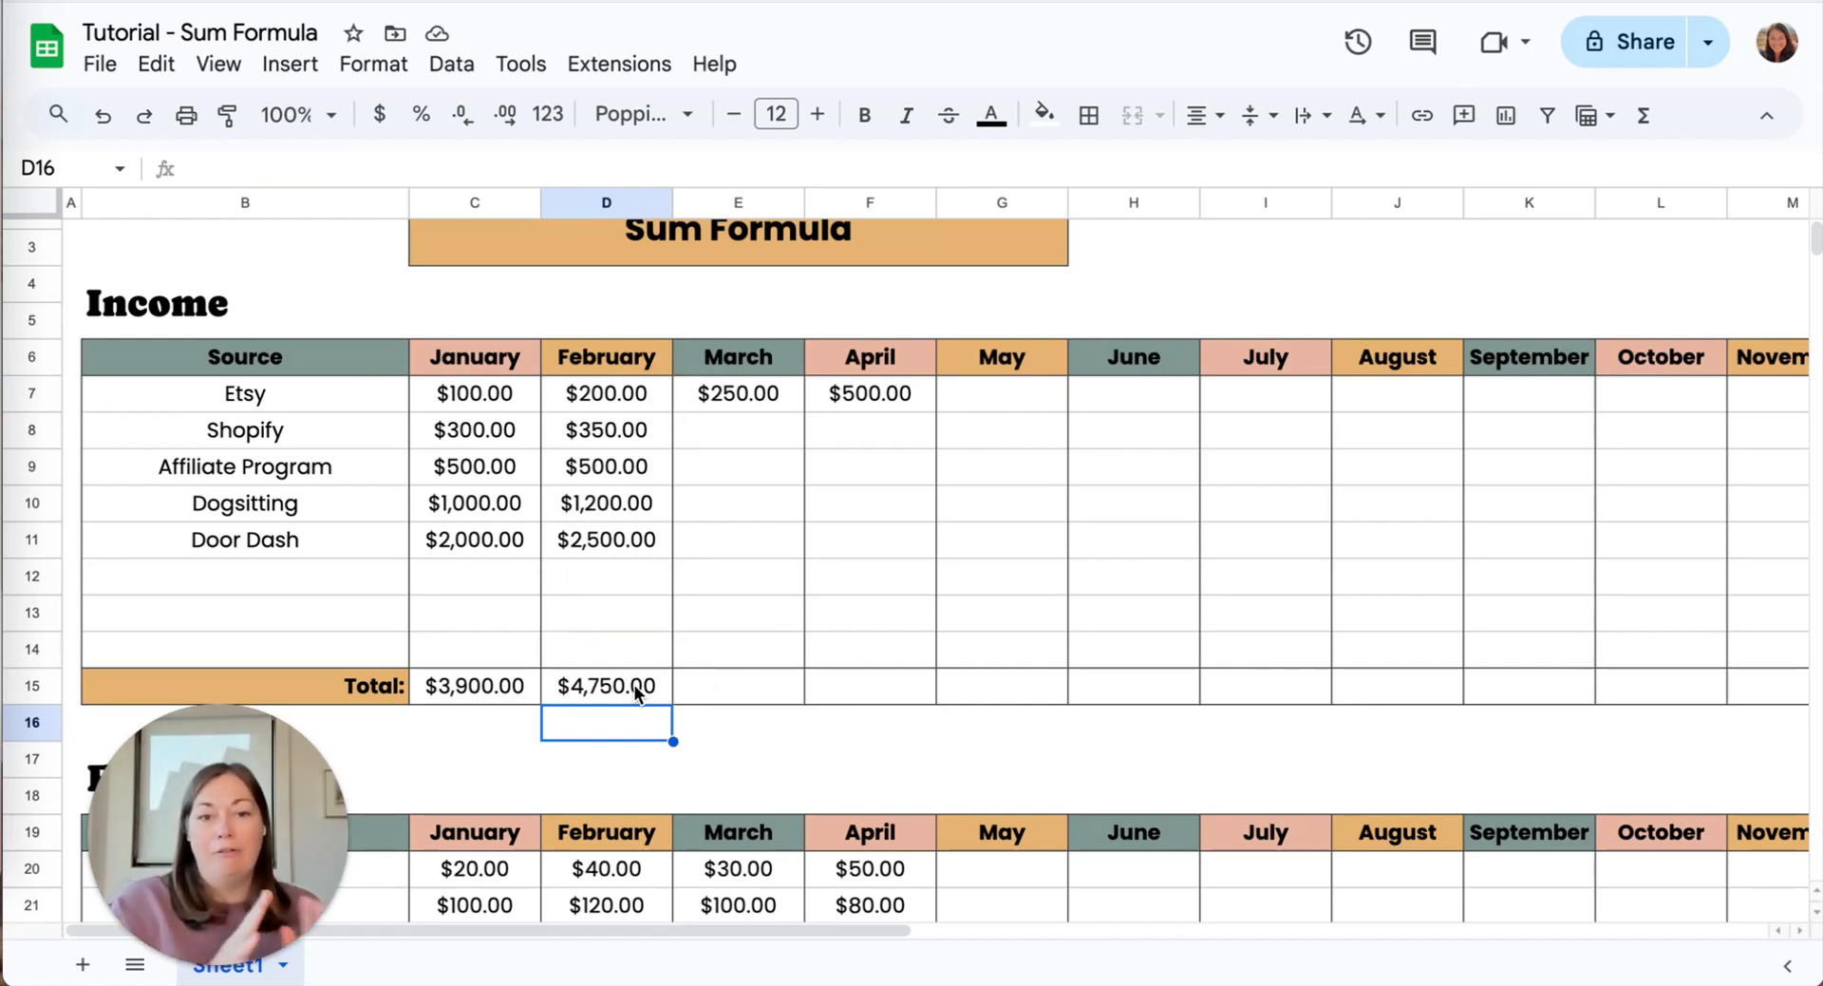
Fill February's total formula from D15 across the Income total row through the Total column, O15.
scroll(894, 647, right, 5)
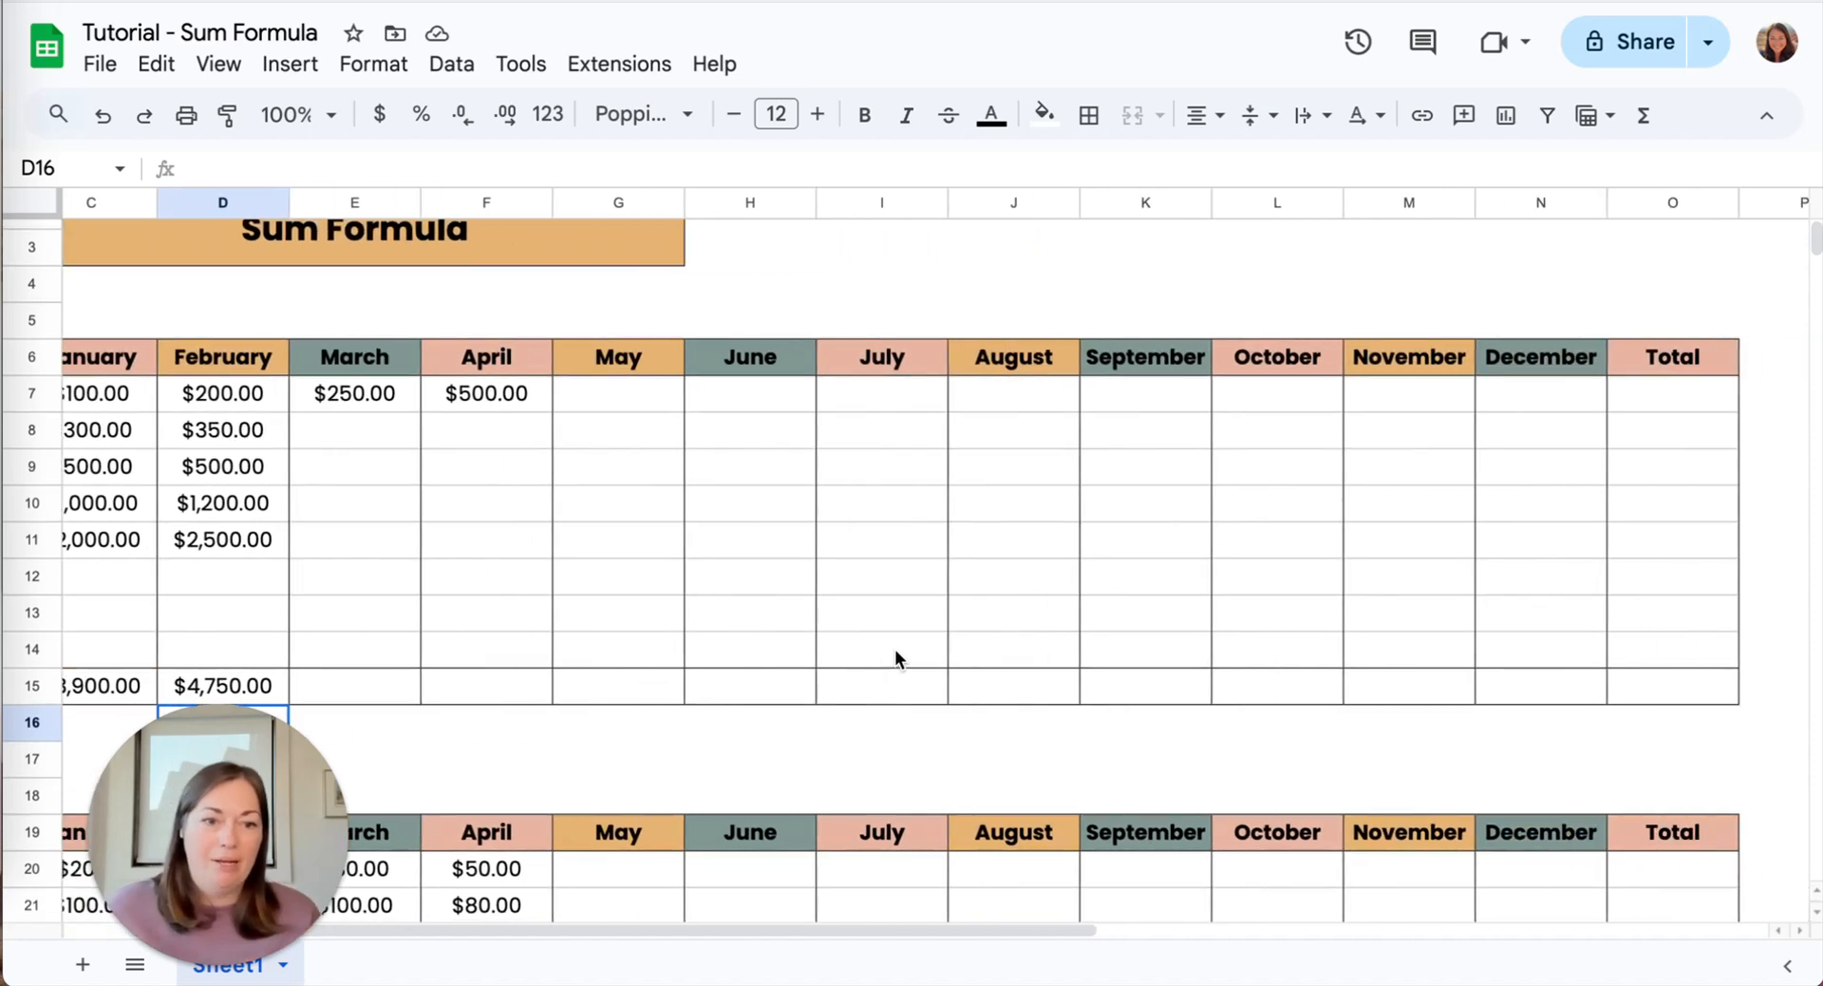
scroll(895, 647, down, 1)
scroll(895, 647, left, 5)
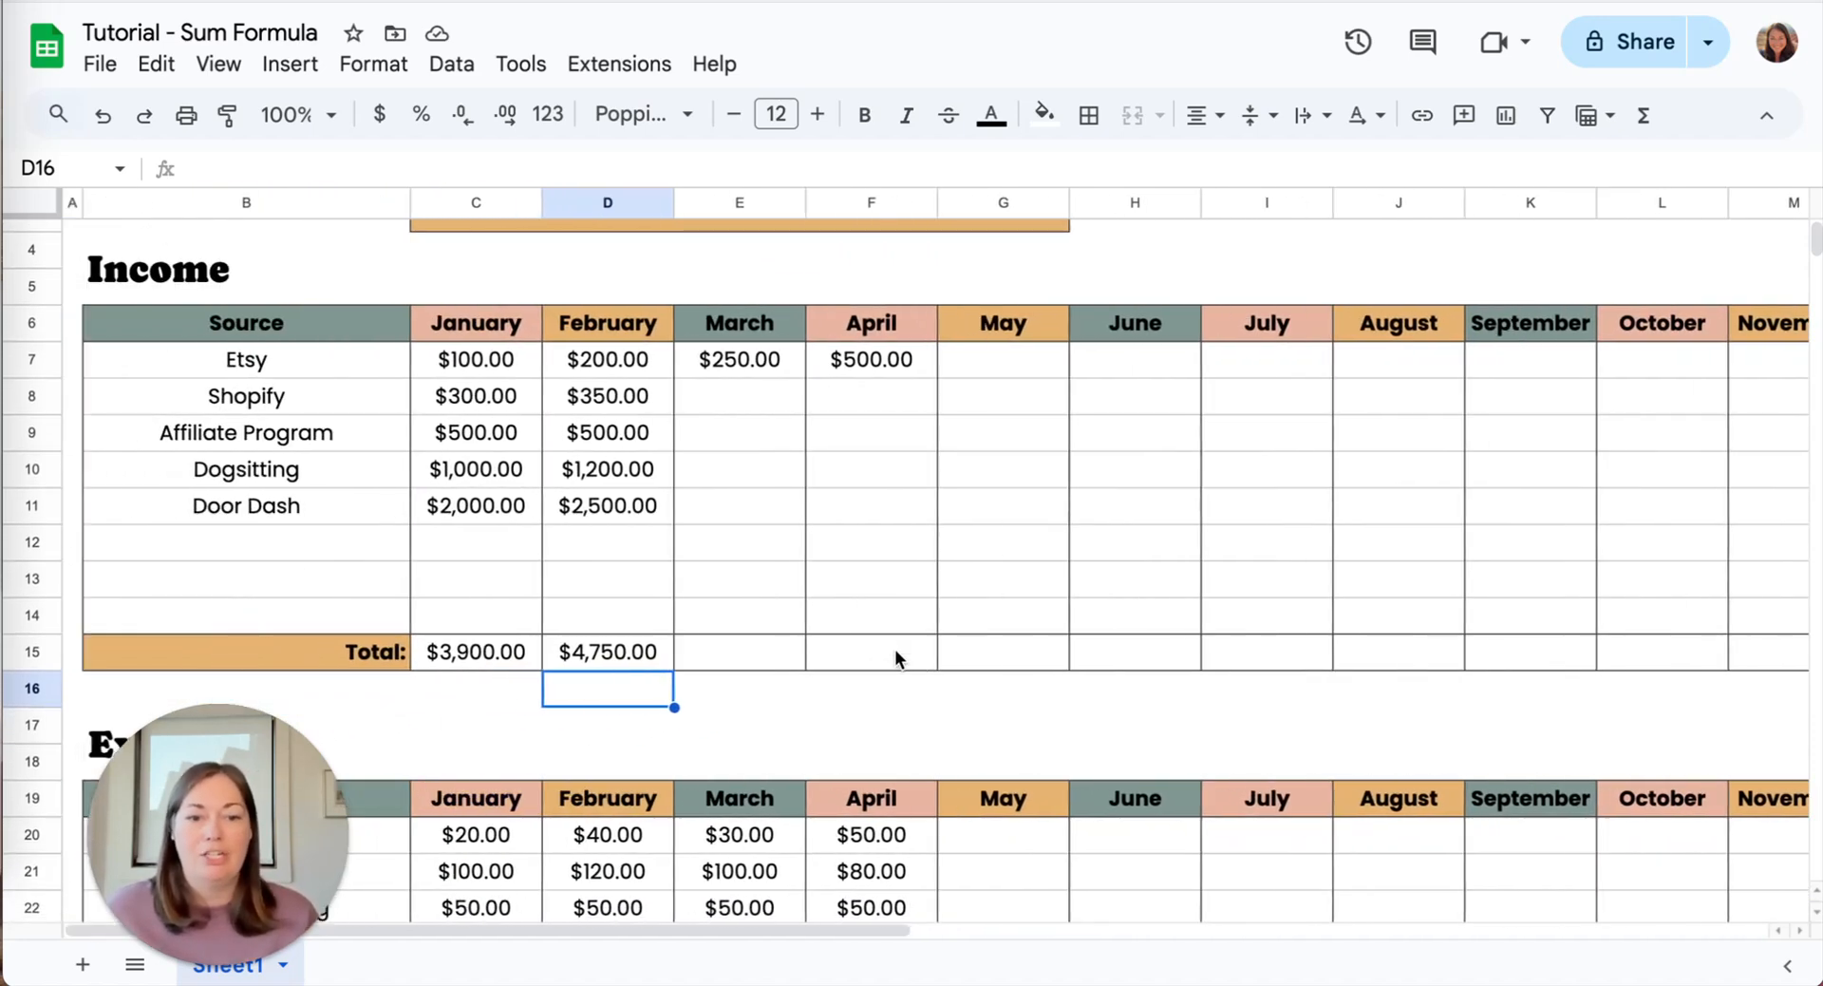
click(632, 654)
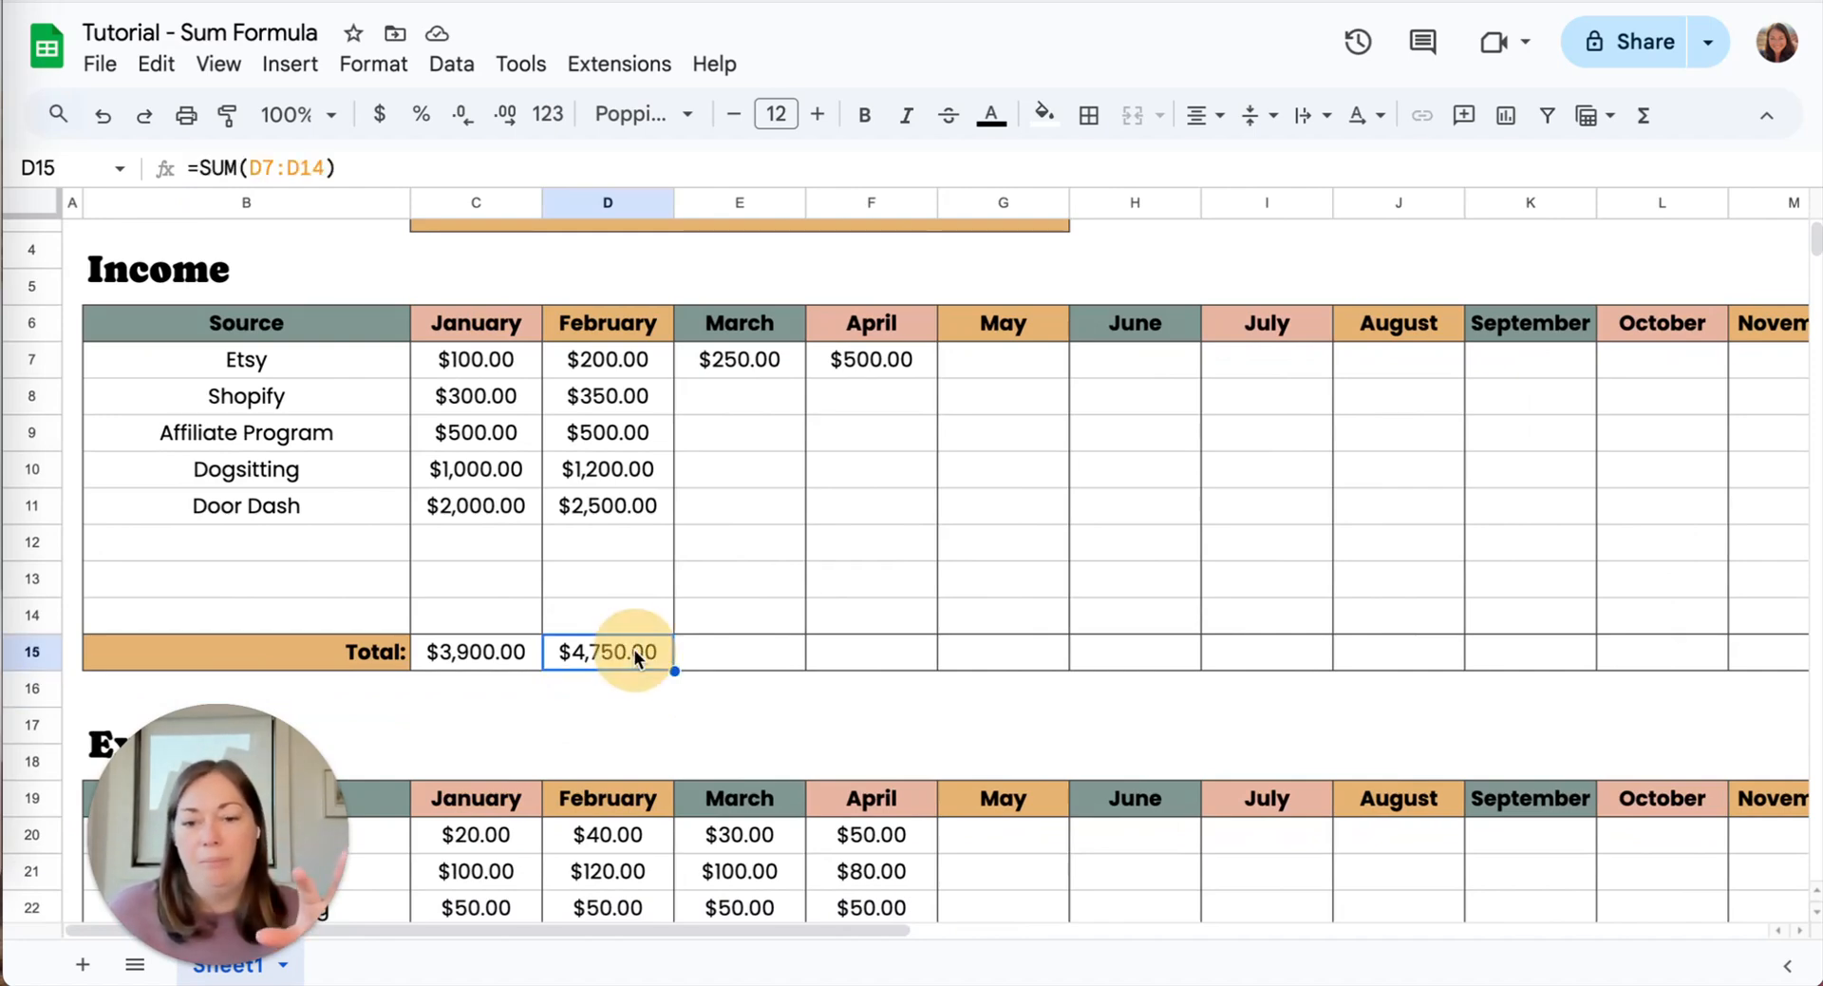
double_click(634, 648)
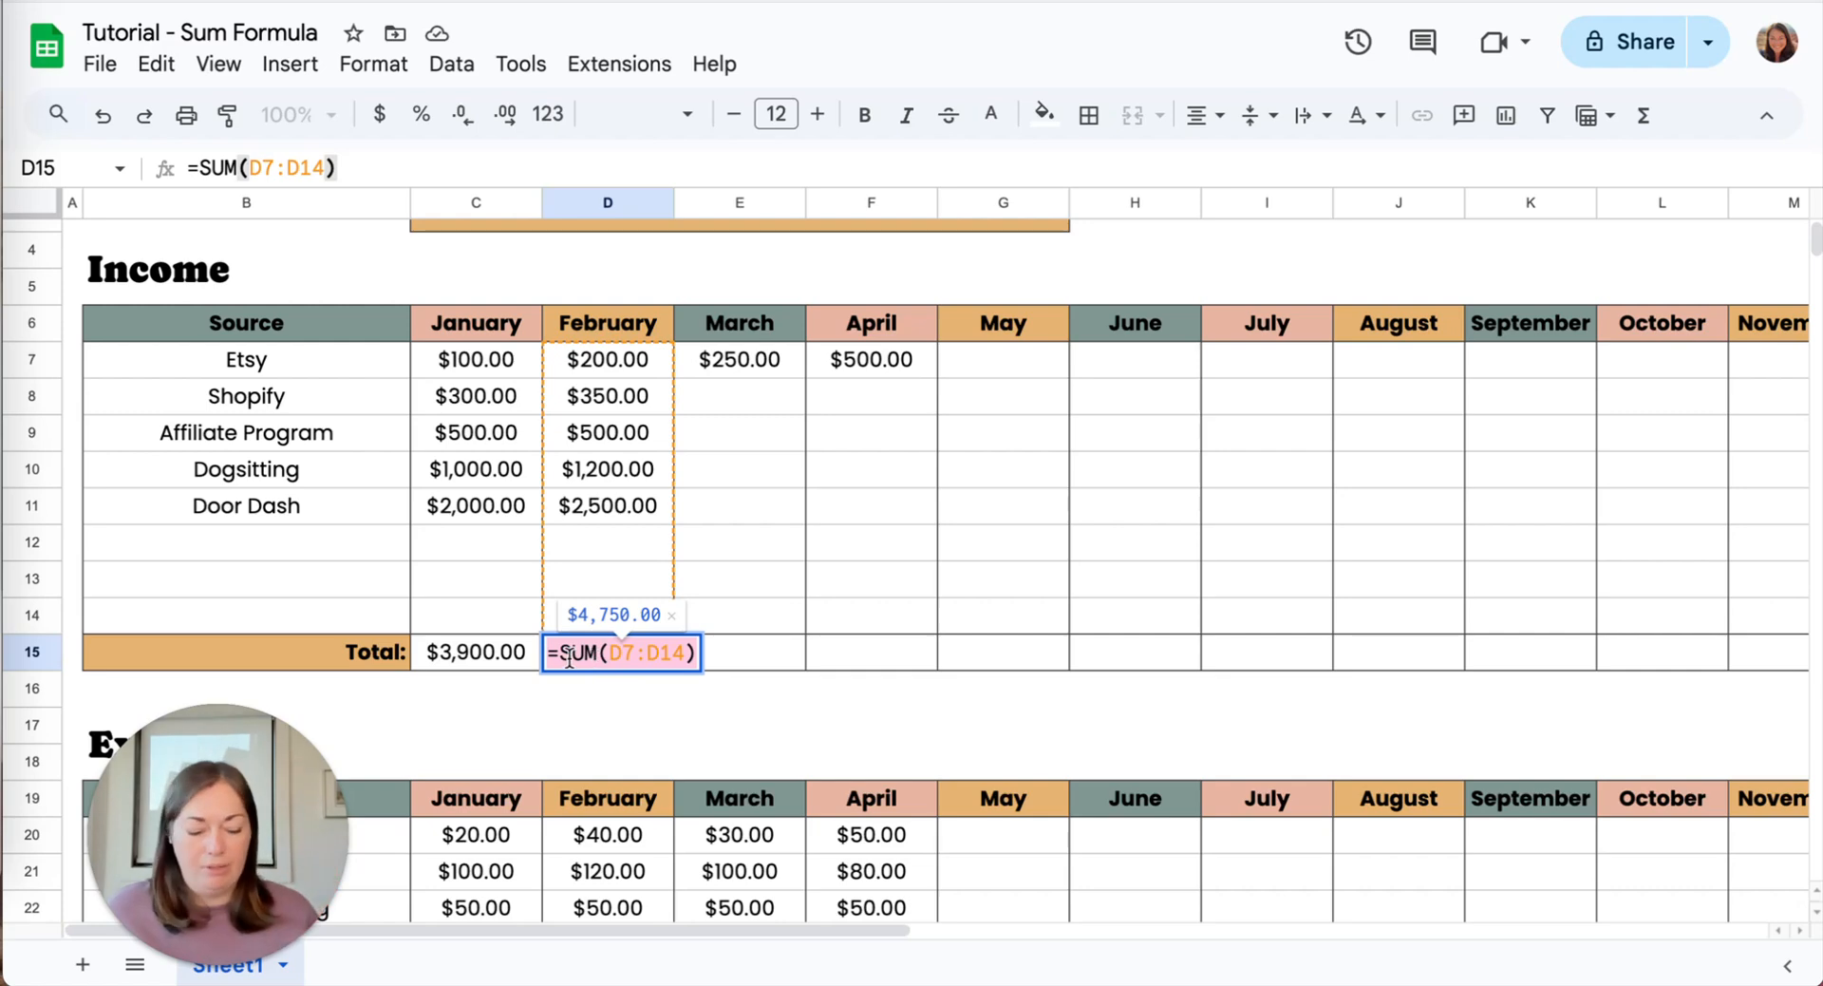
key(Return)
click(619, 663)
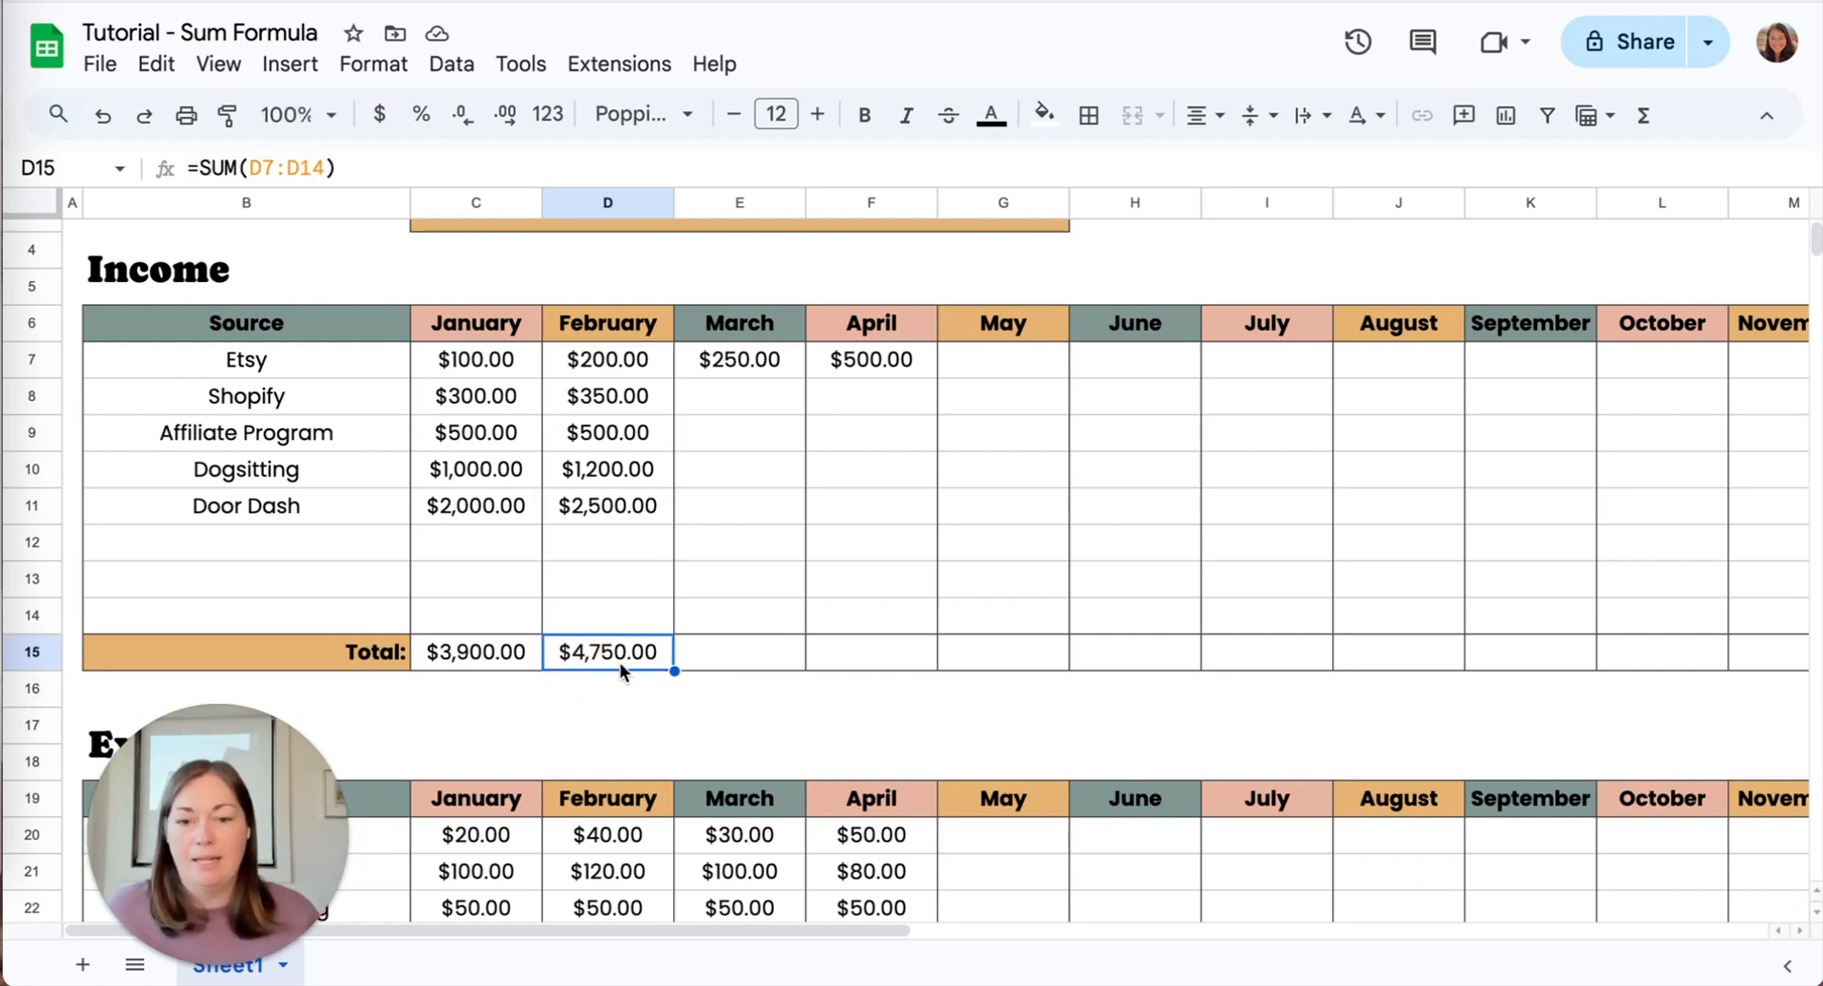
click(673, 671)
drag(807, 670, 1804, 656)
scroll(989, 707, right, 5)
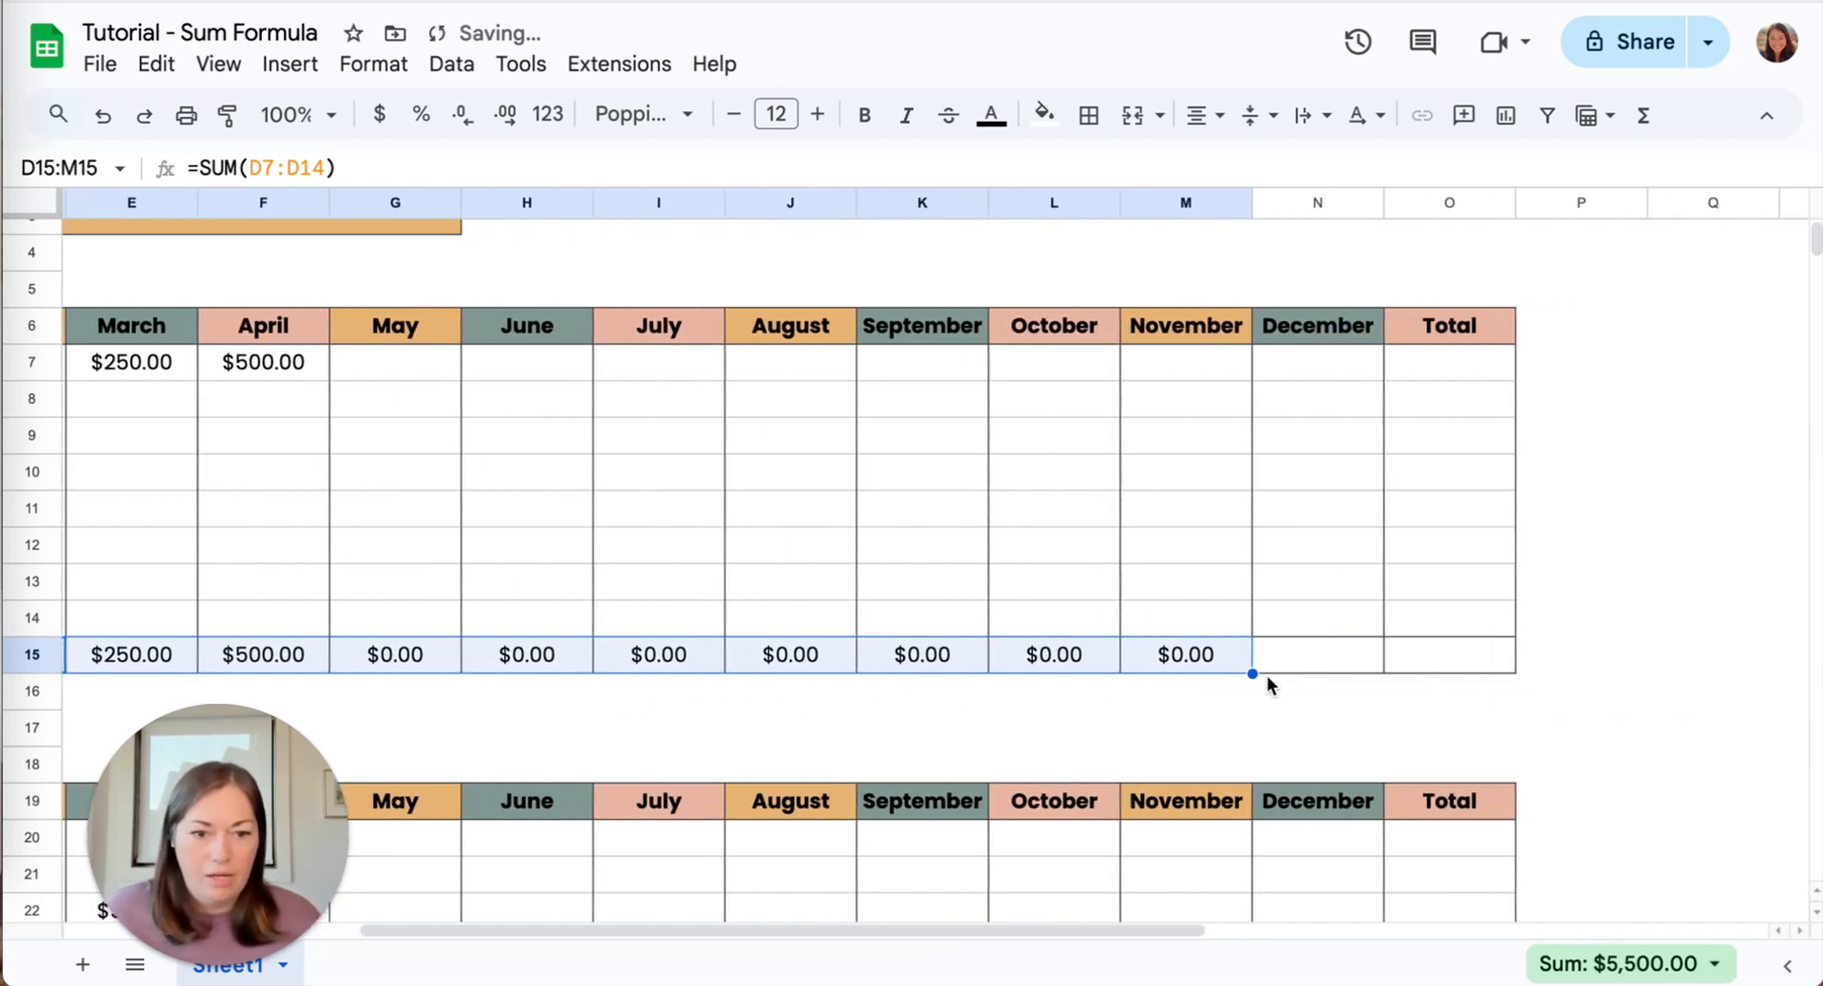
drag(1252, 672, 1421, 665)
scroll(1135, 664, left, 5)
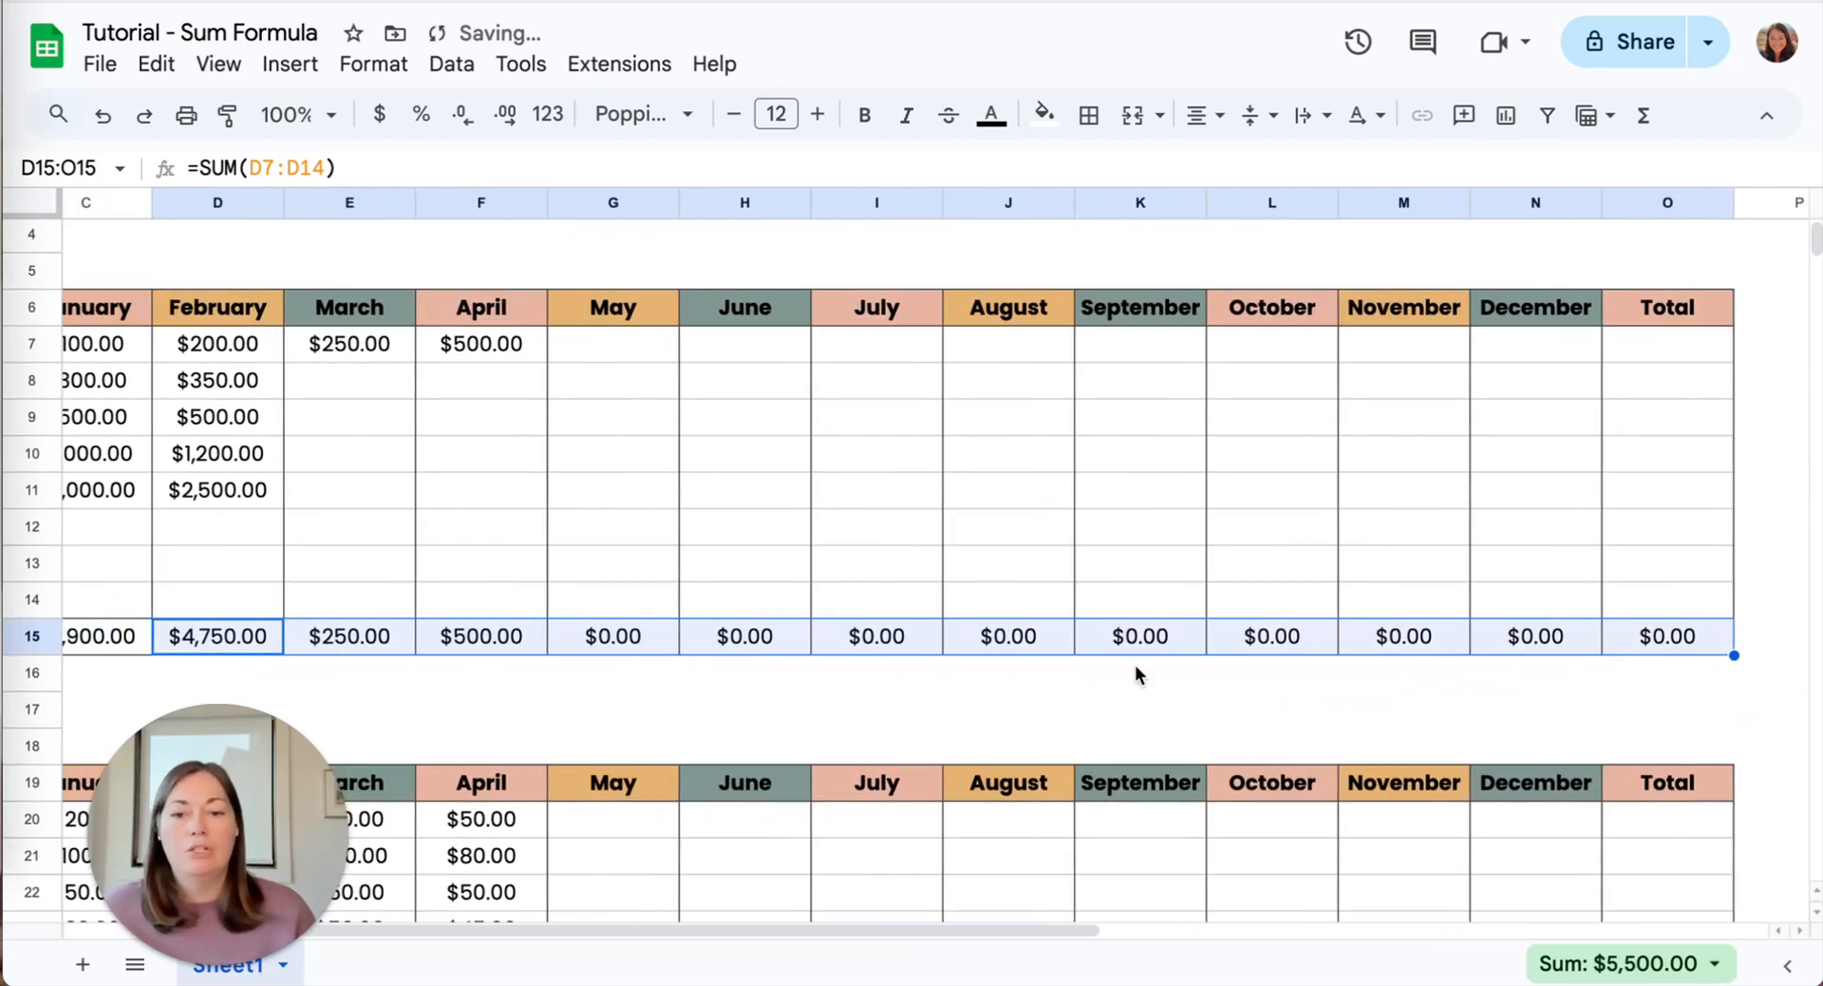
Inspect the SUM formulas in the Income total row from February through May to check which ranges they reference.
scroll(405, 652, left, 1)
click(531, 646)
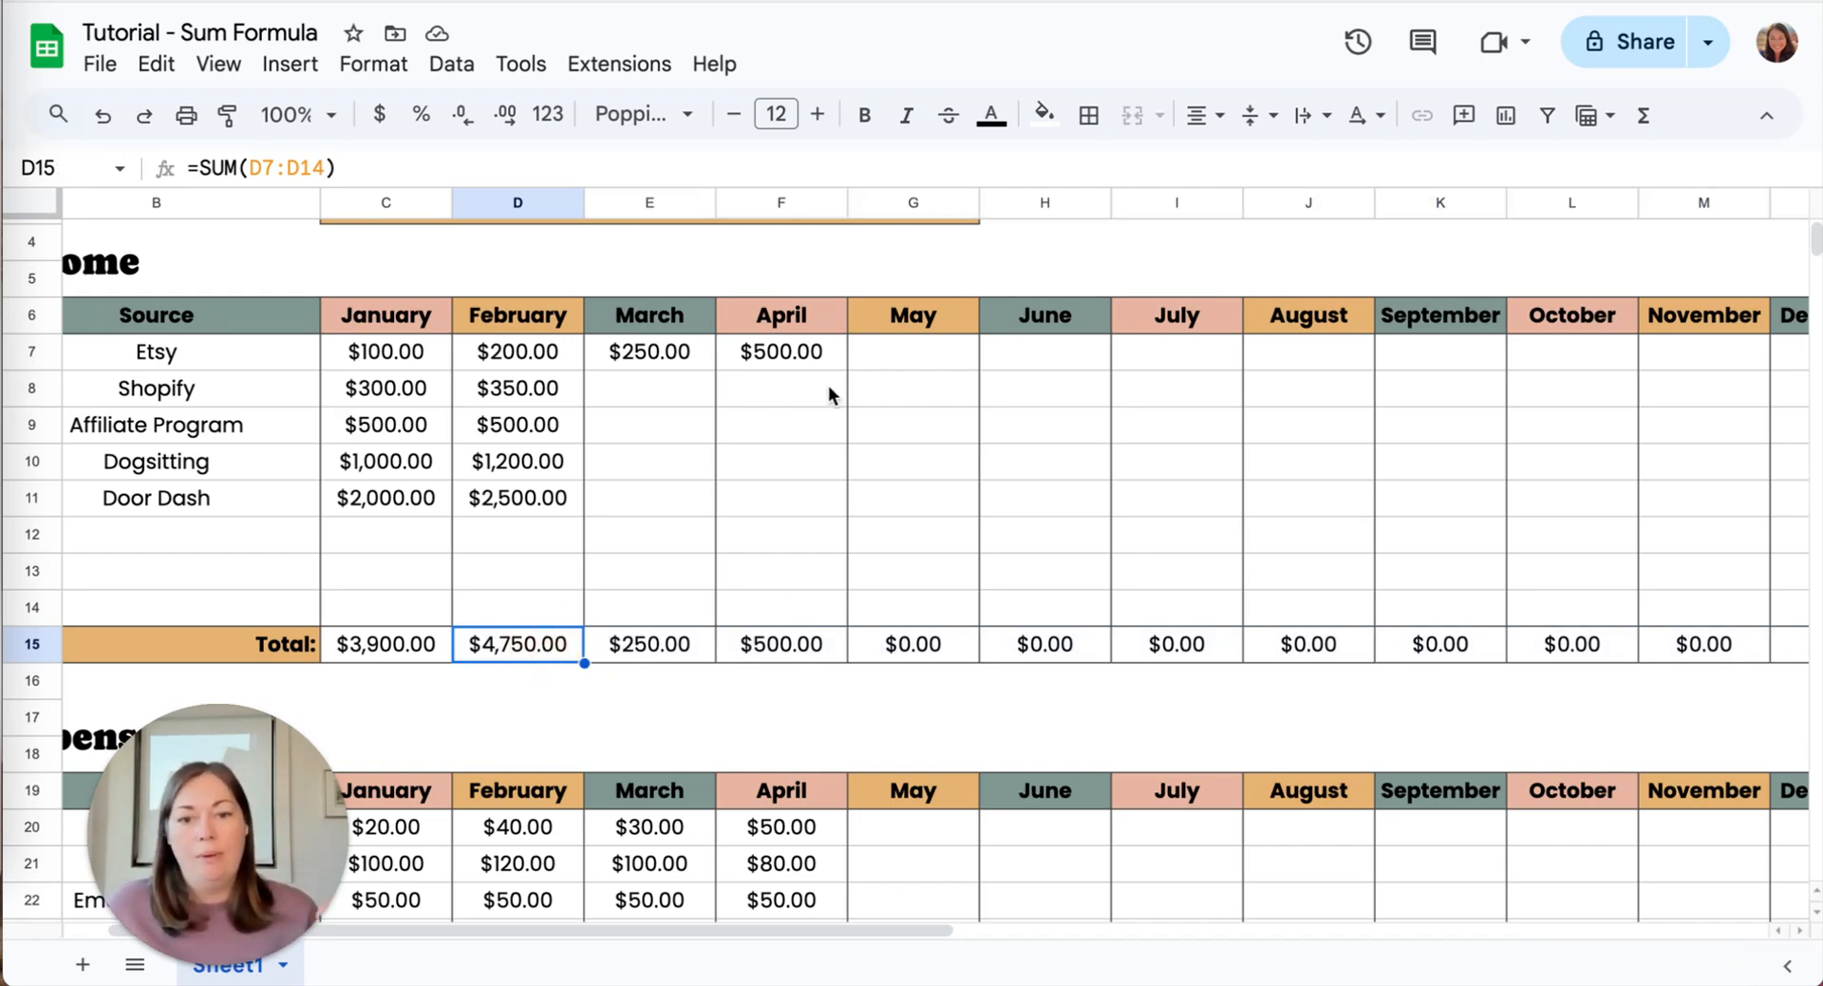
double_click(506, 644)
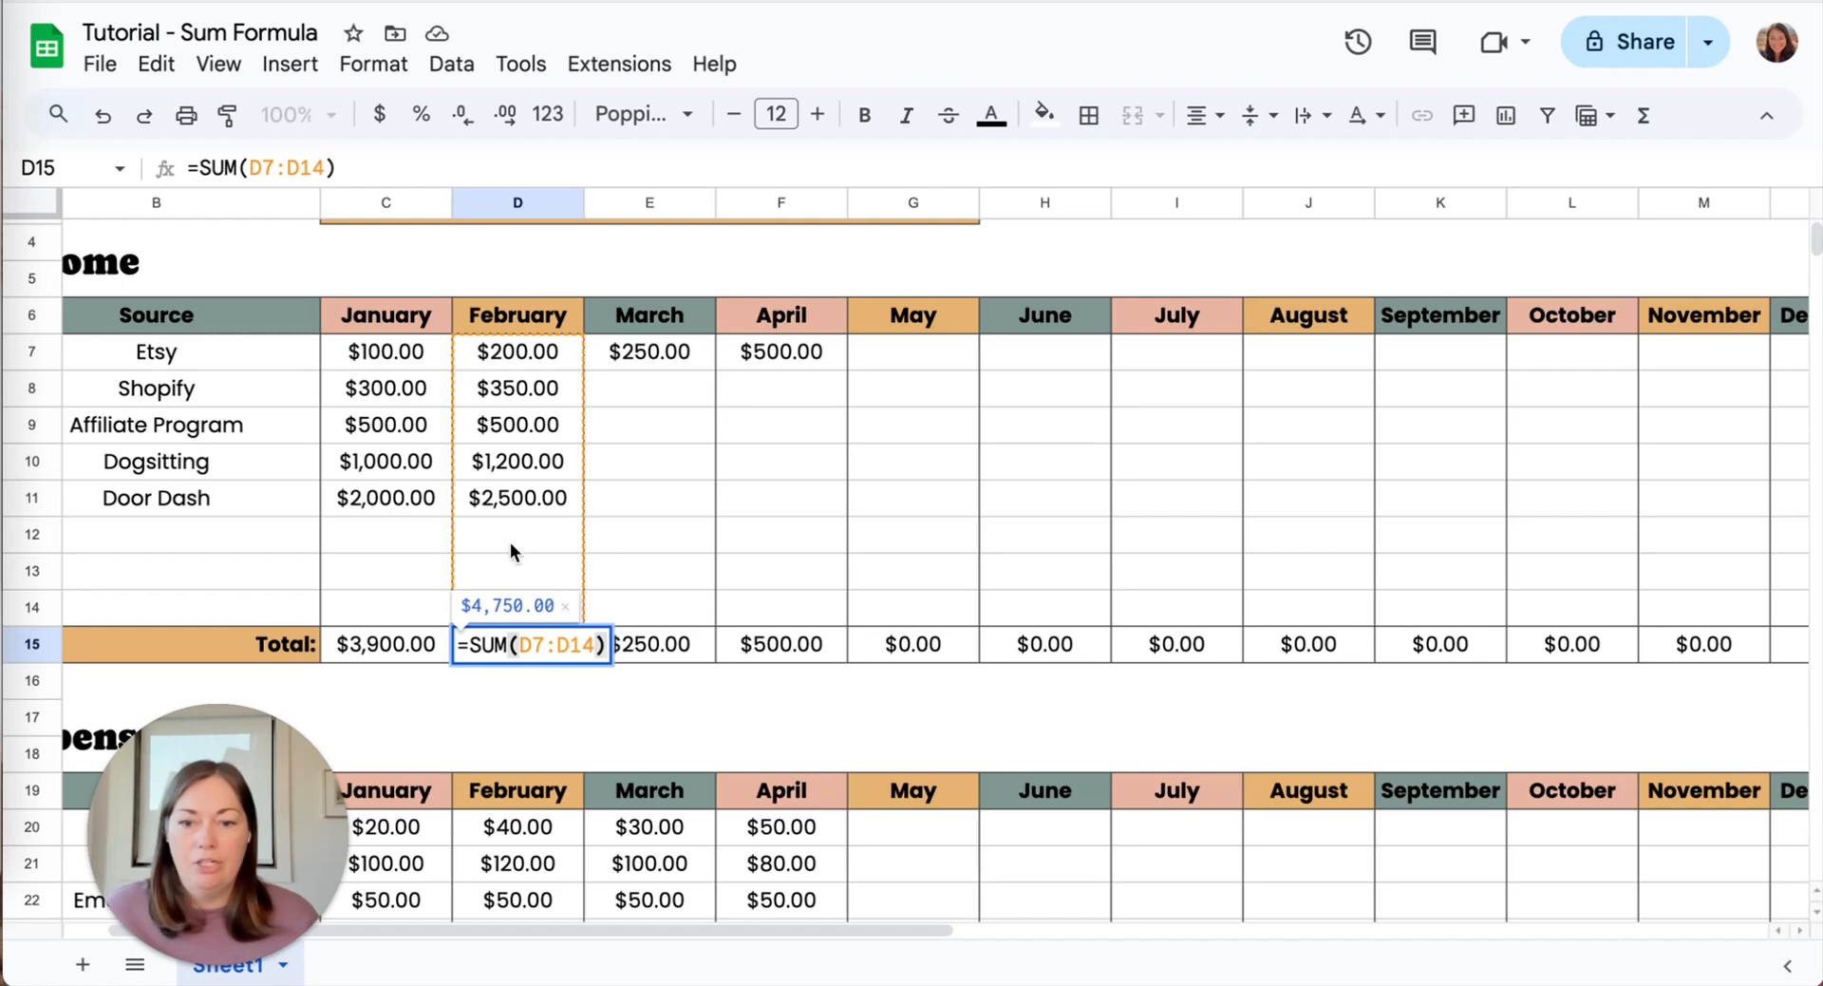
click(651, 646)
double_click(652, 646)
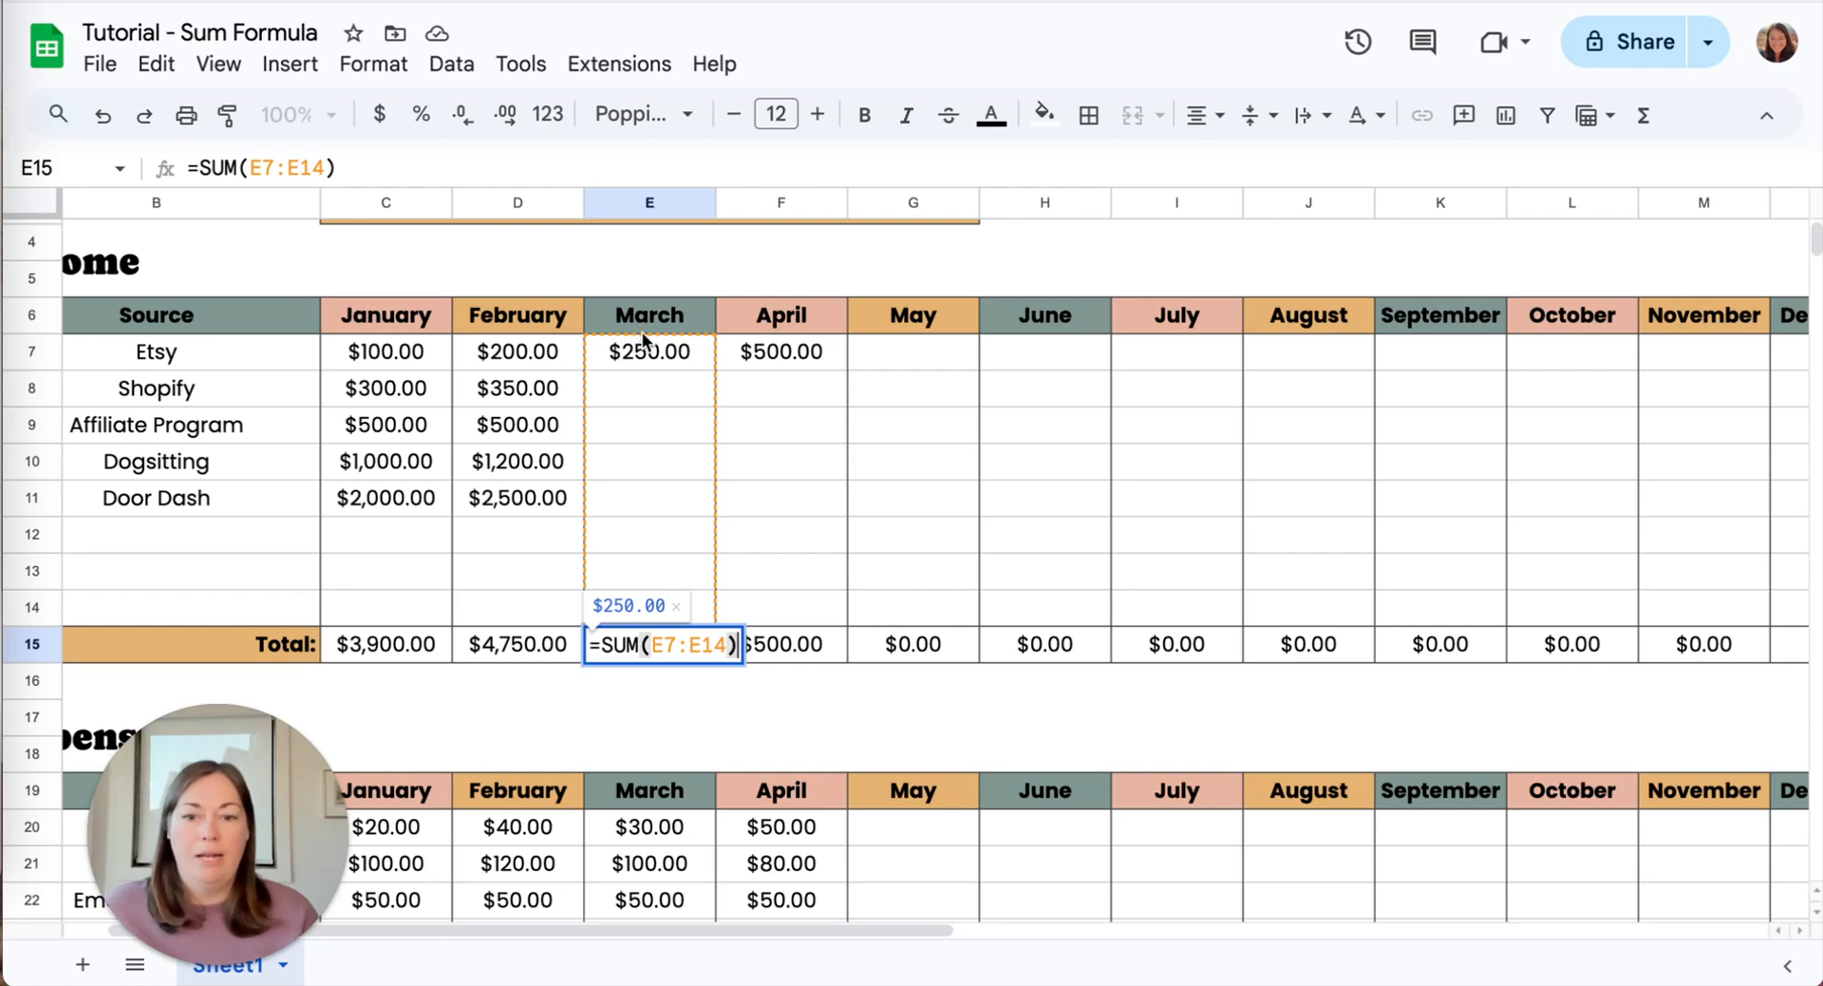
click(796, 645)
double_click(793, 646)
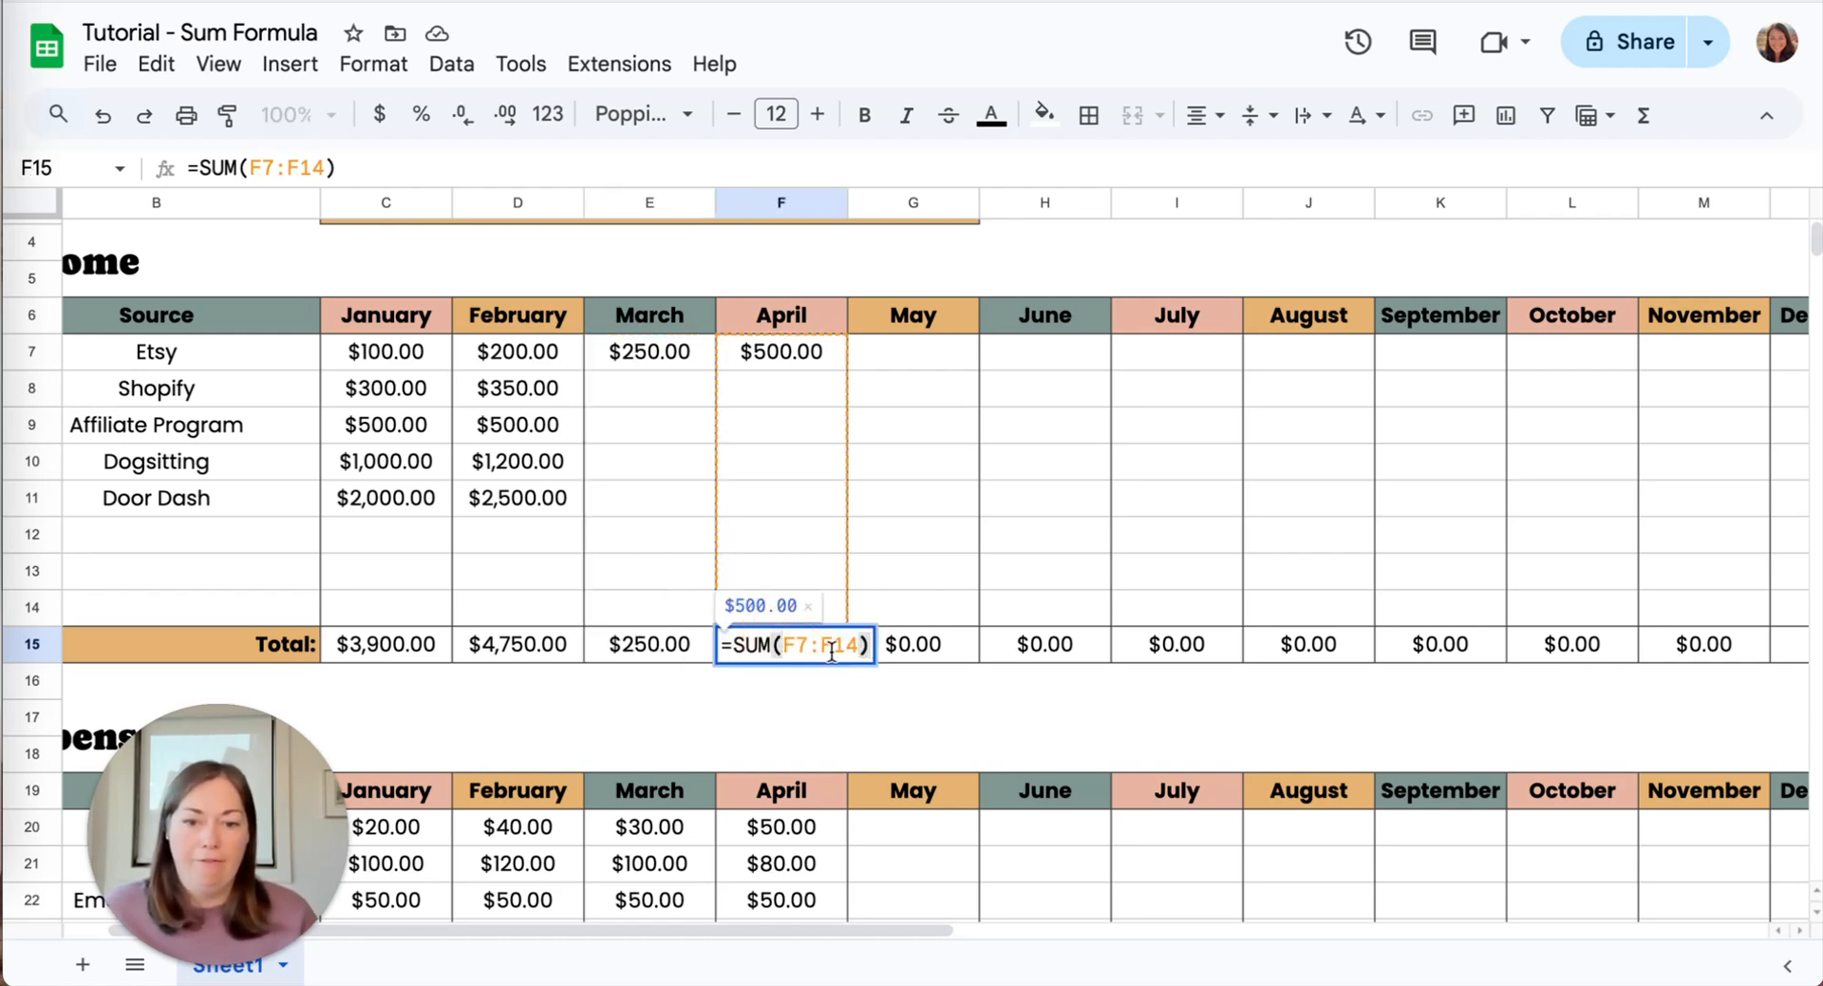
click(907, 646)
double_click(912, 646)
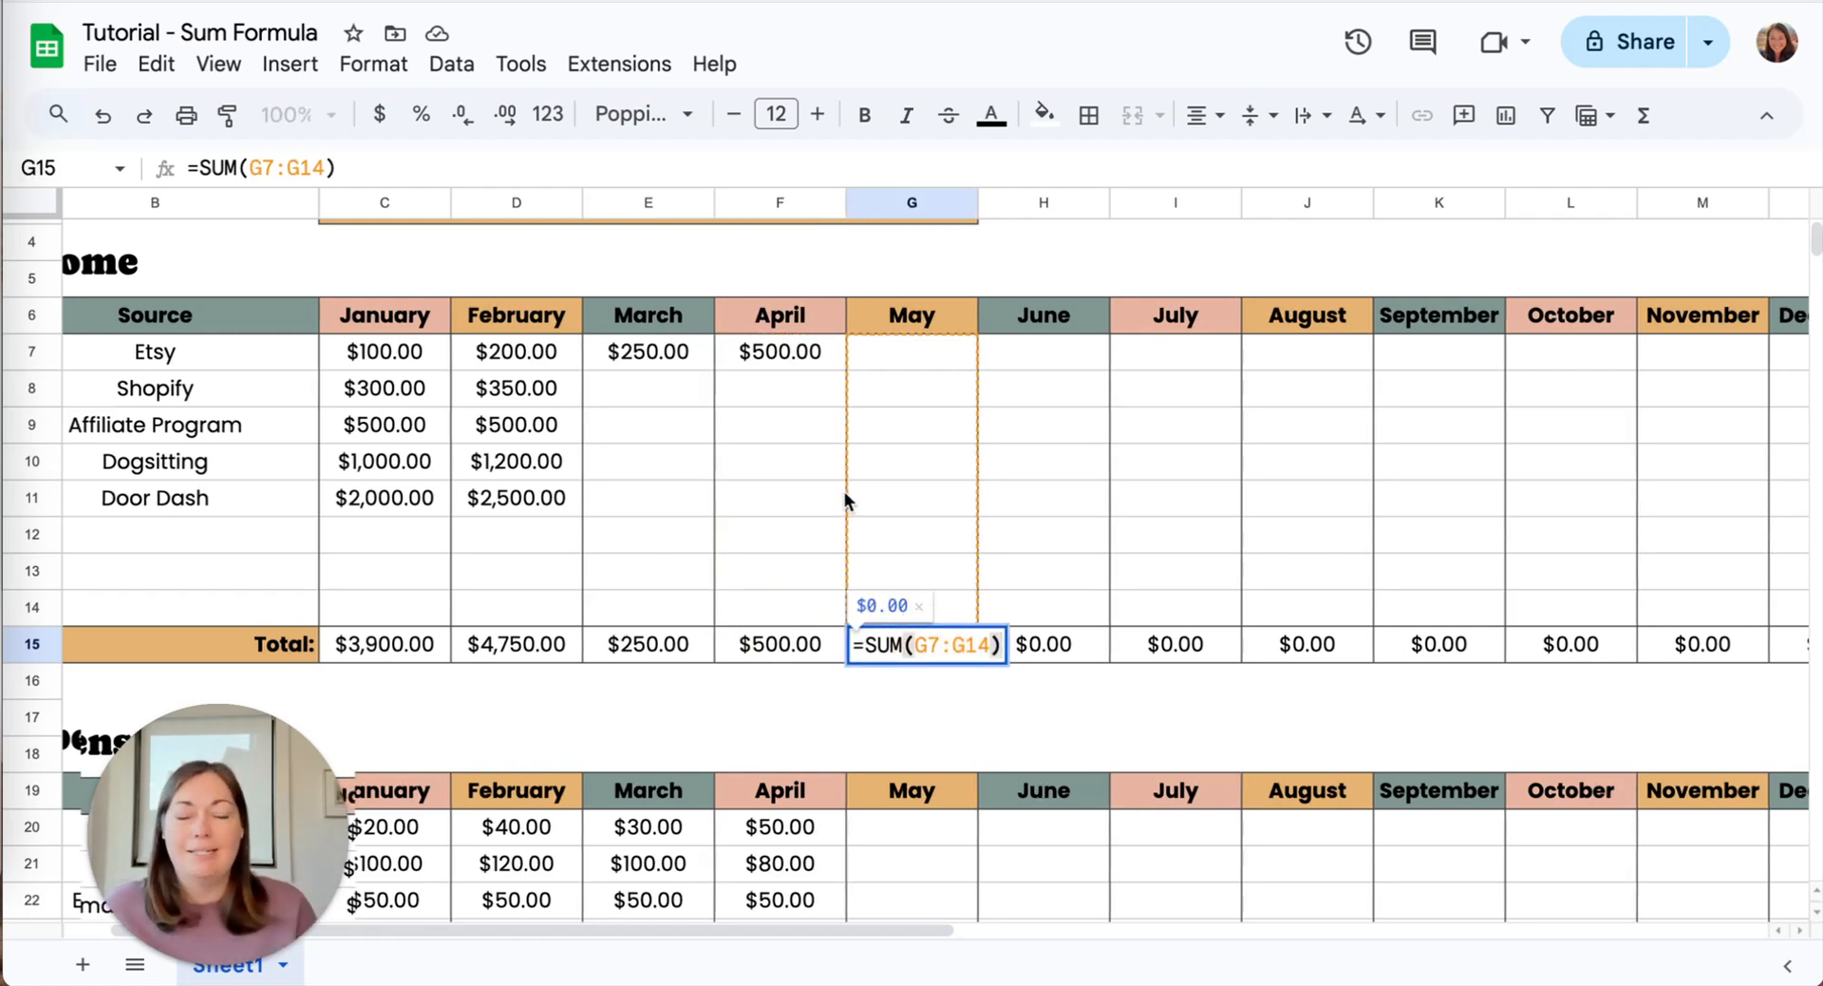
key(Return)
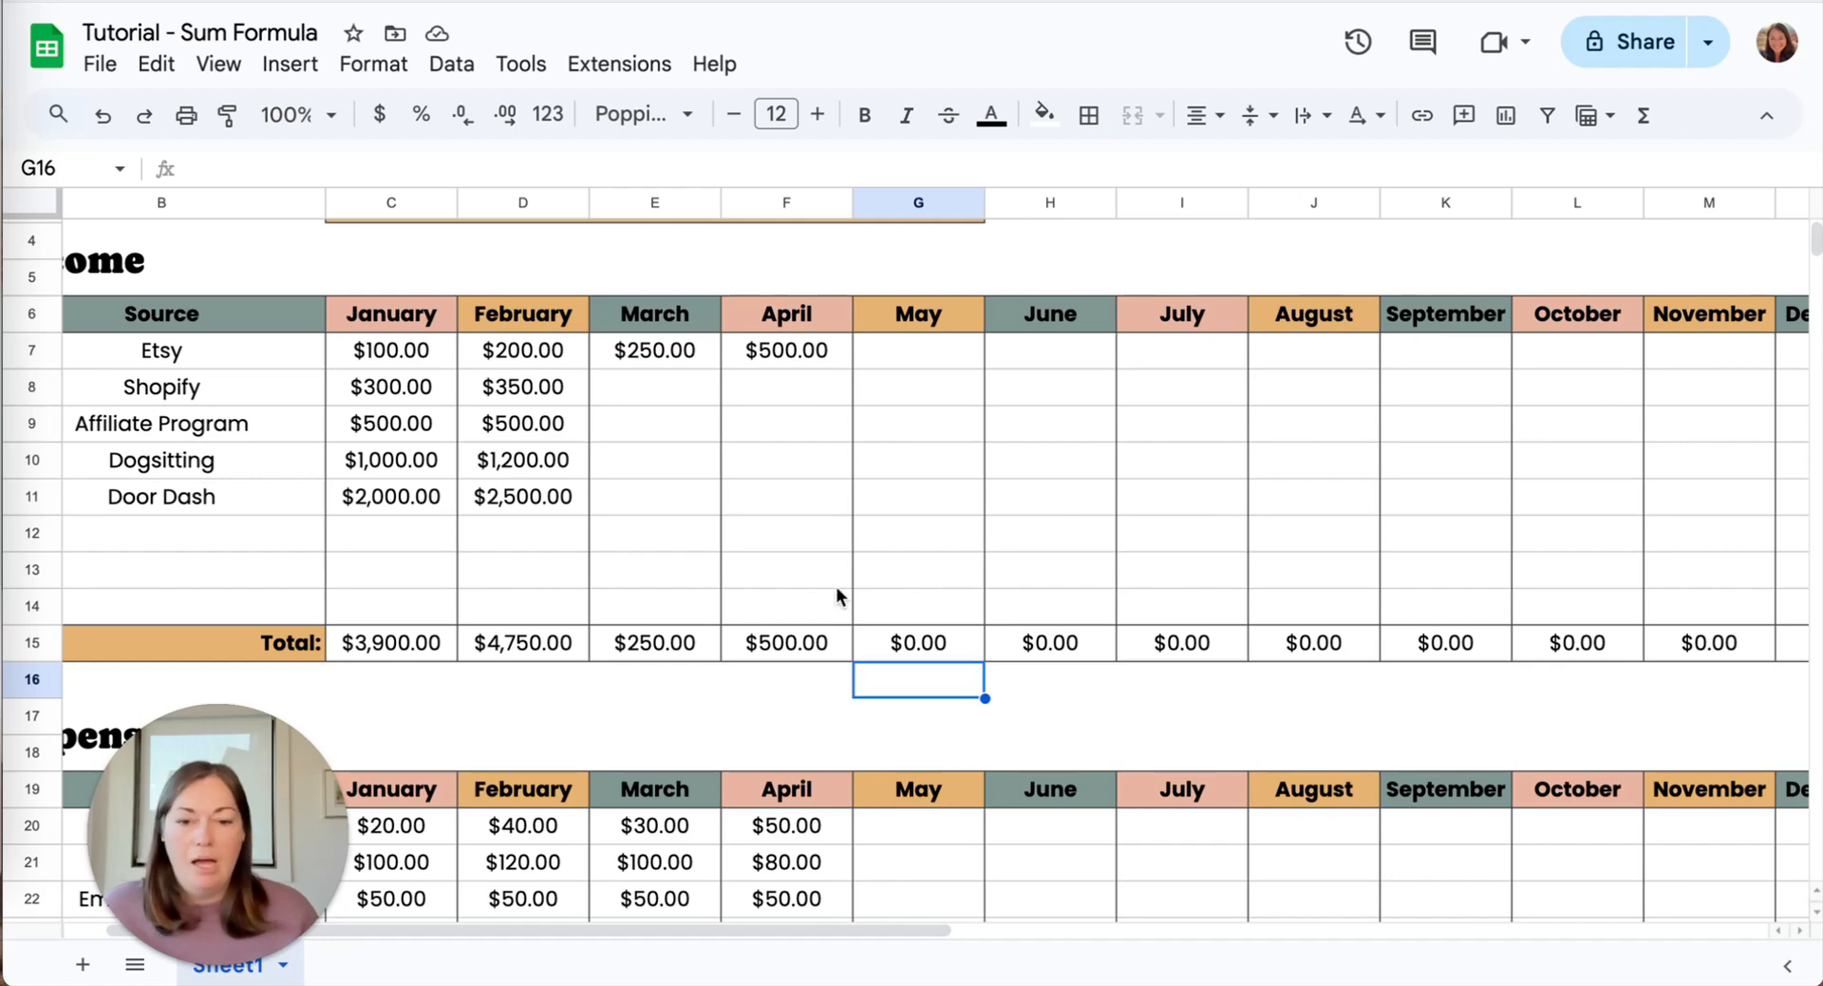
scroll(835, 587, right, 5)
scroll(692, 652, left, 5)
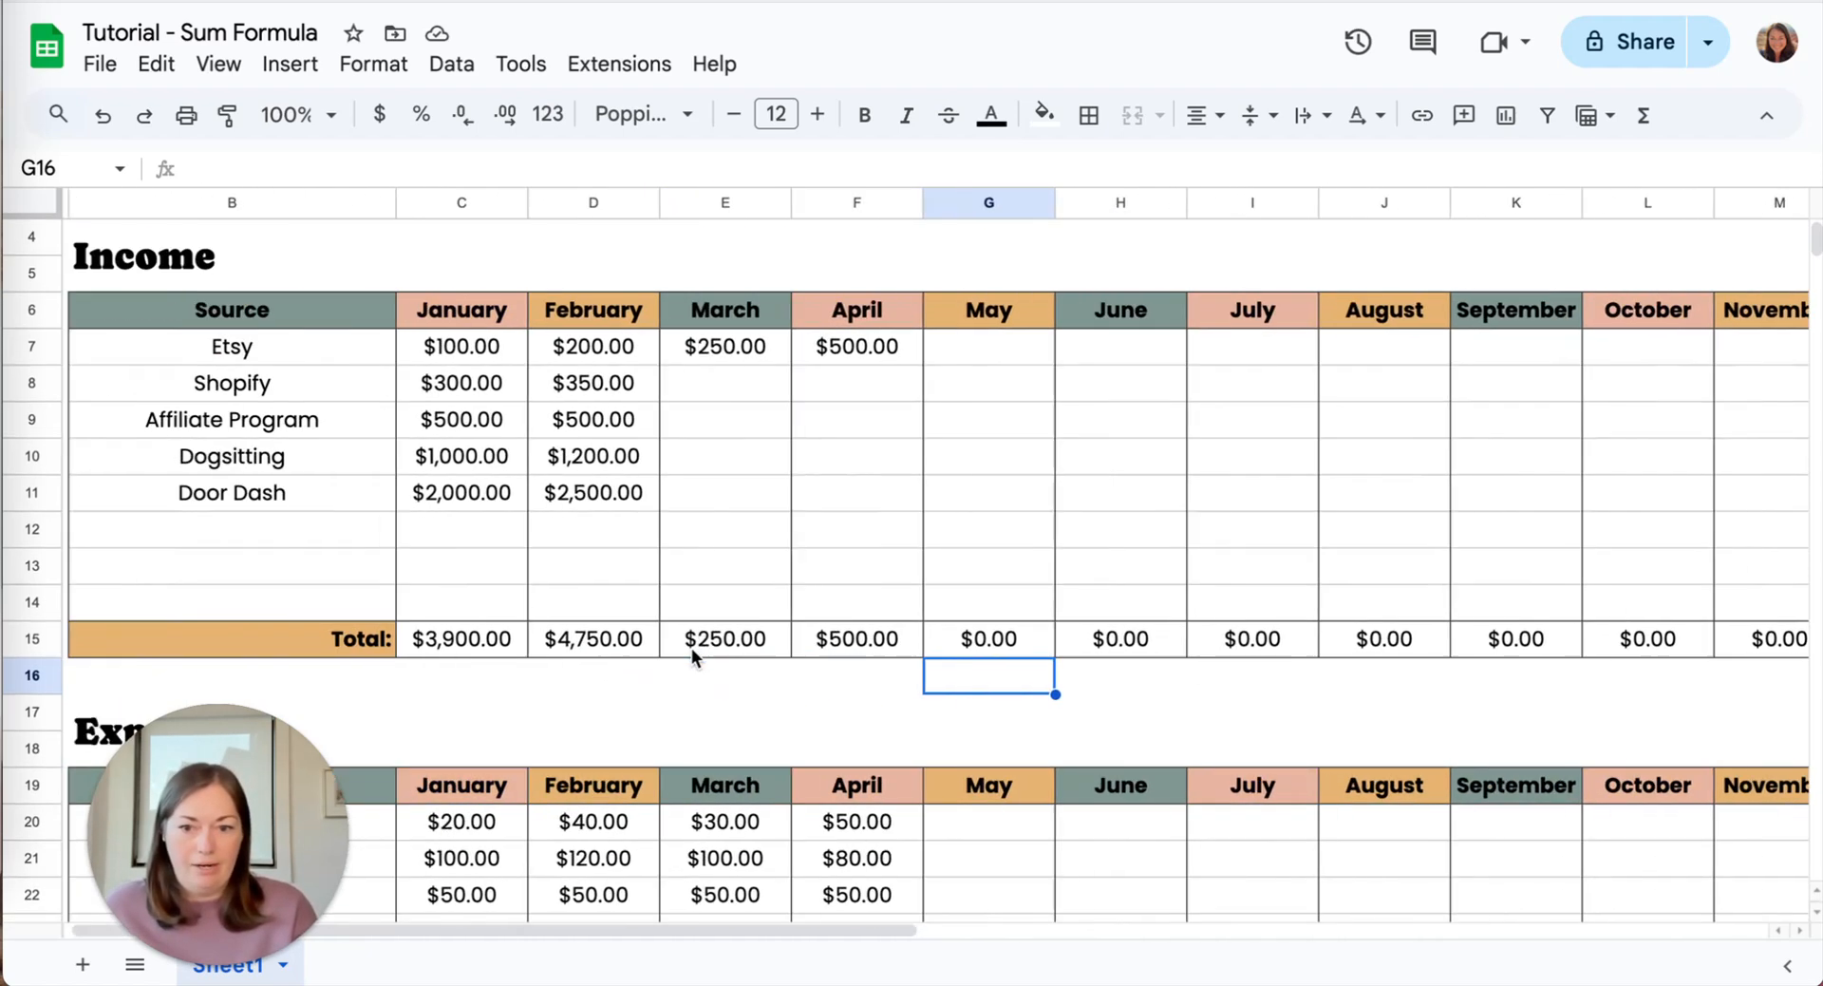
scroll(1092, 608, right, 8)
scroll(863, 526, left, 5)
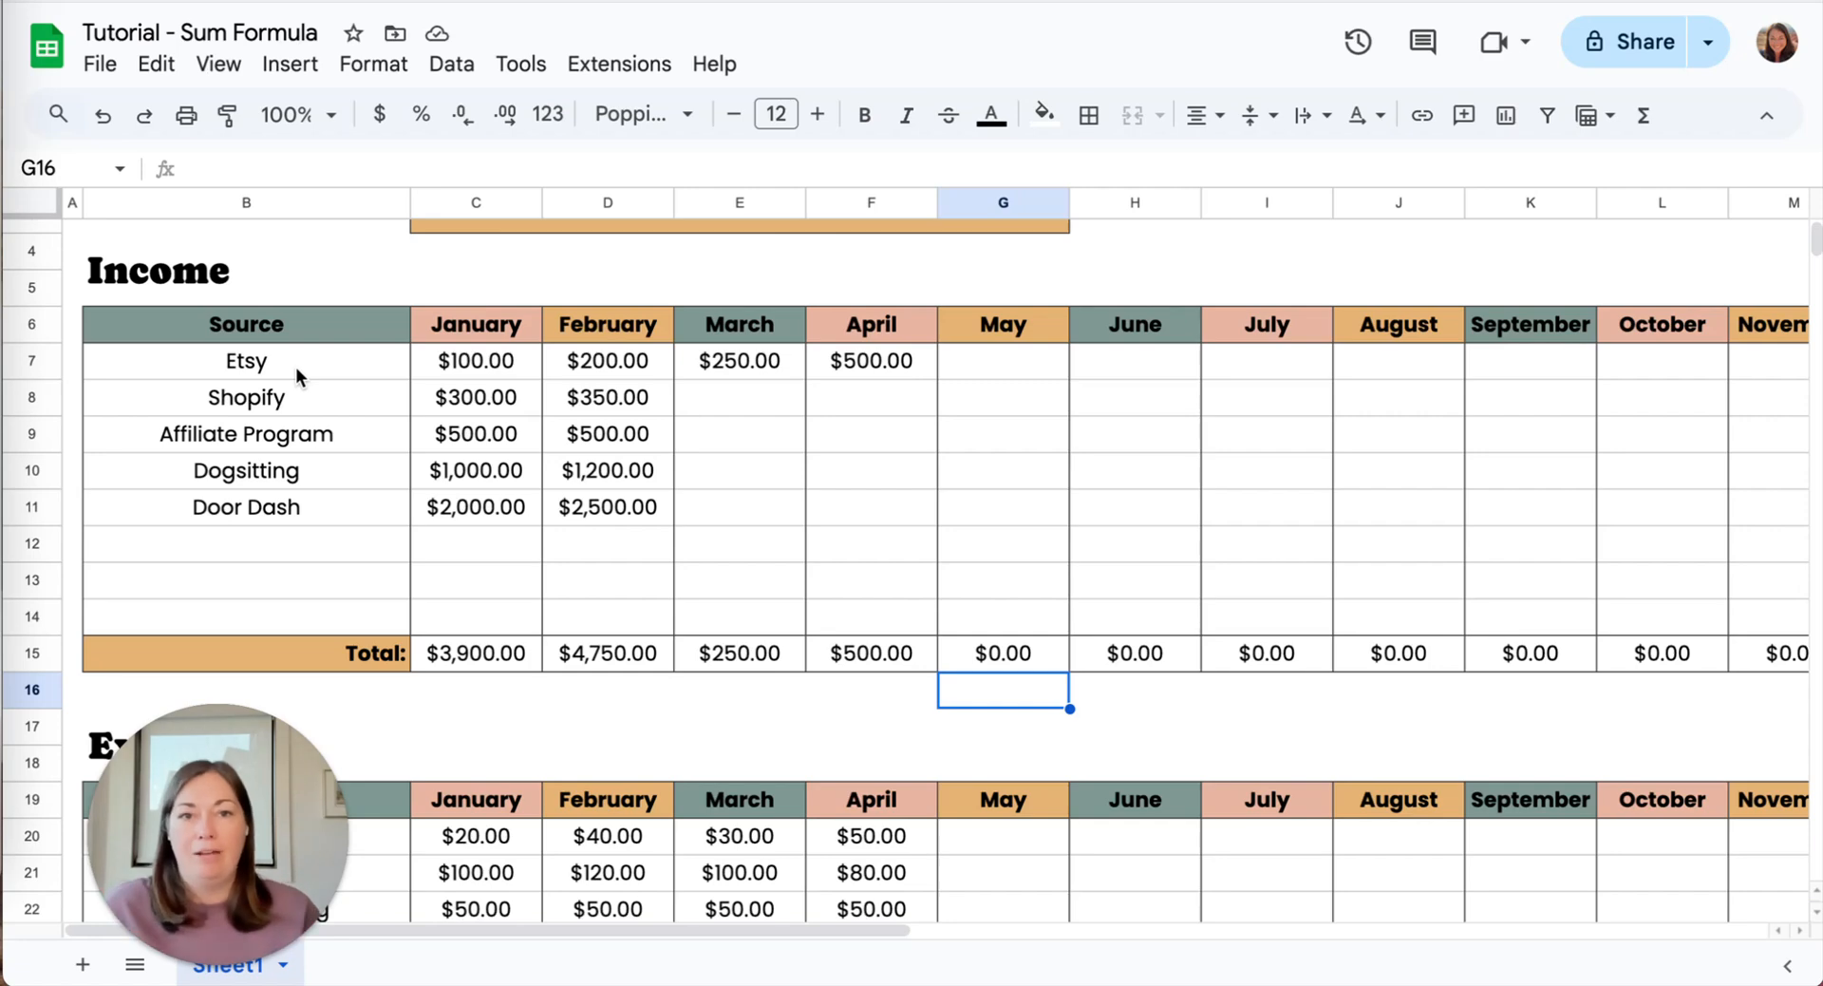
Enter the formula =sum(C7:N7) in O7 to total Etsy's income from January through December.
scroll(567, 408, right, 6)
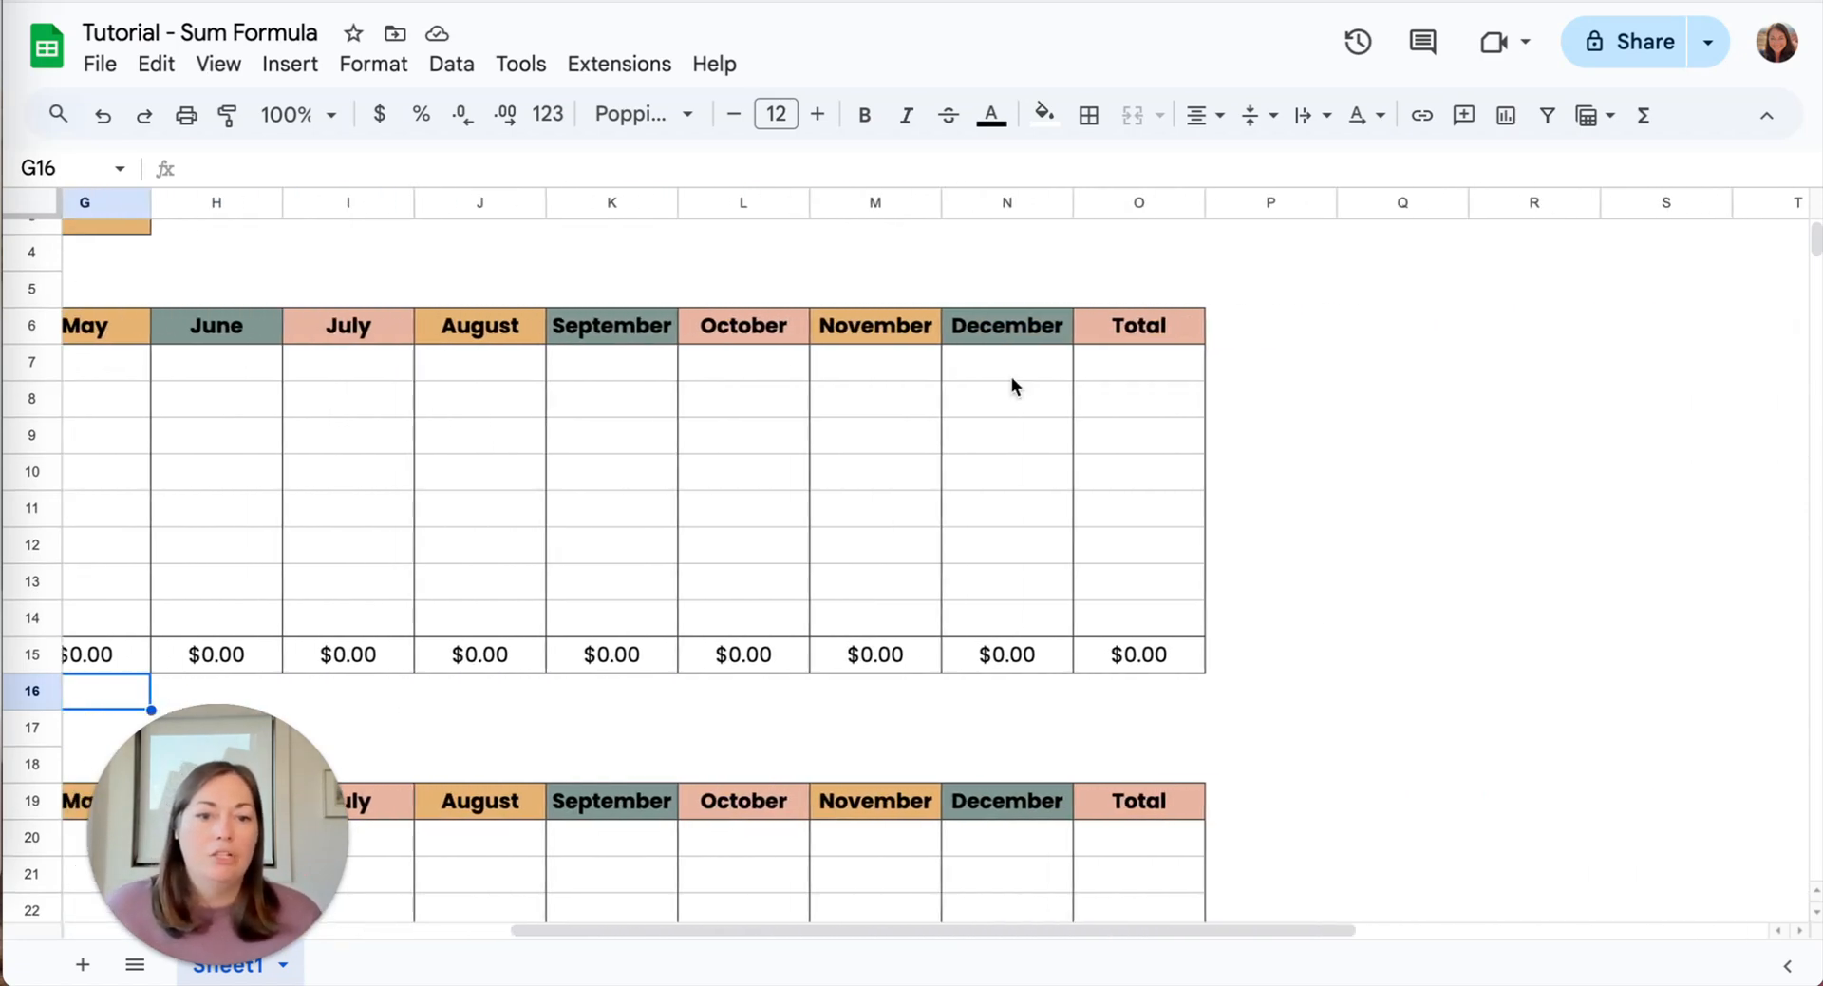
click(1141, 371)
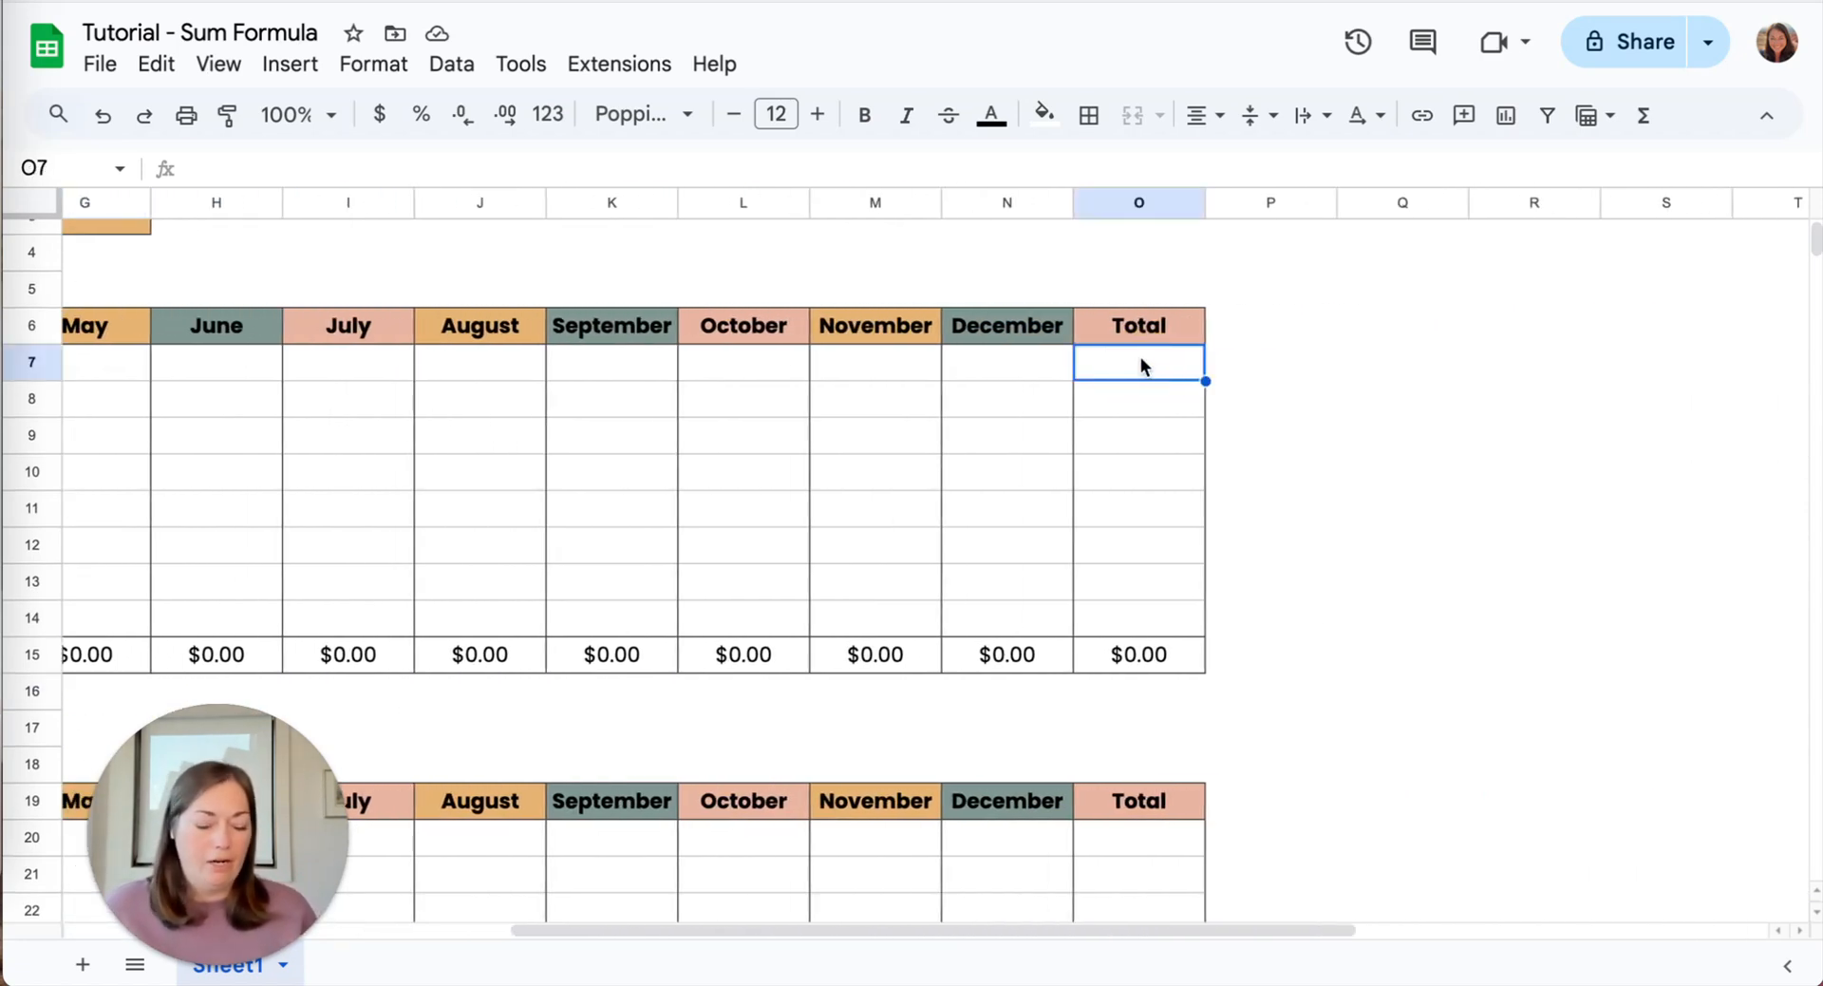
text(=)
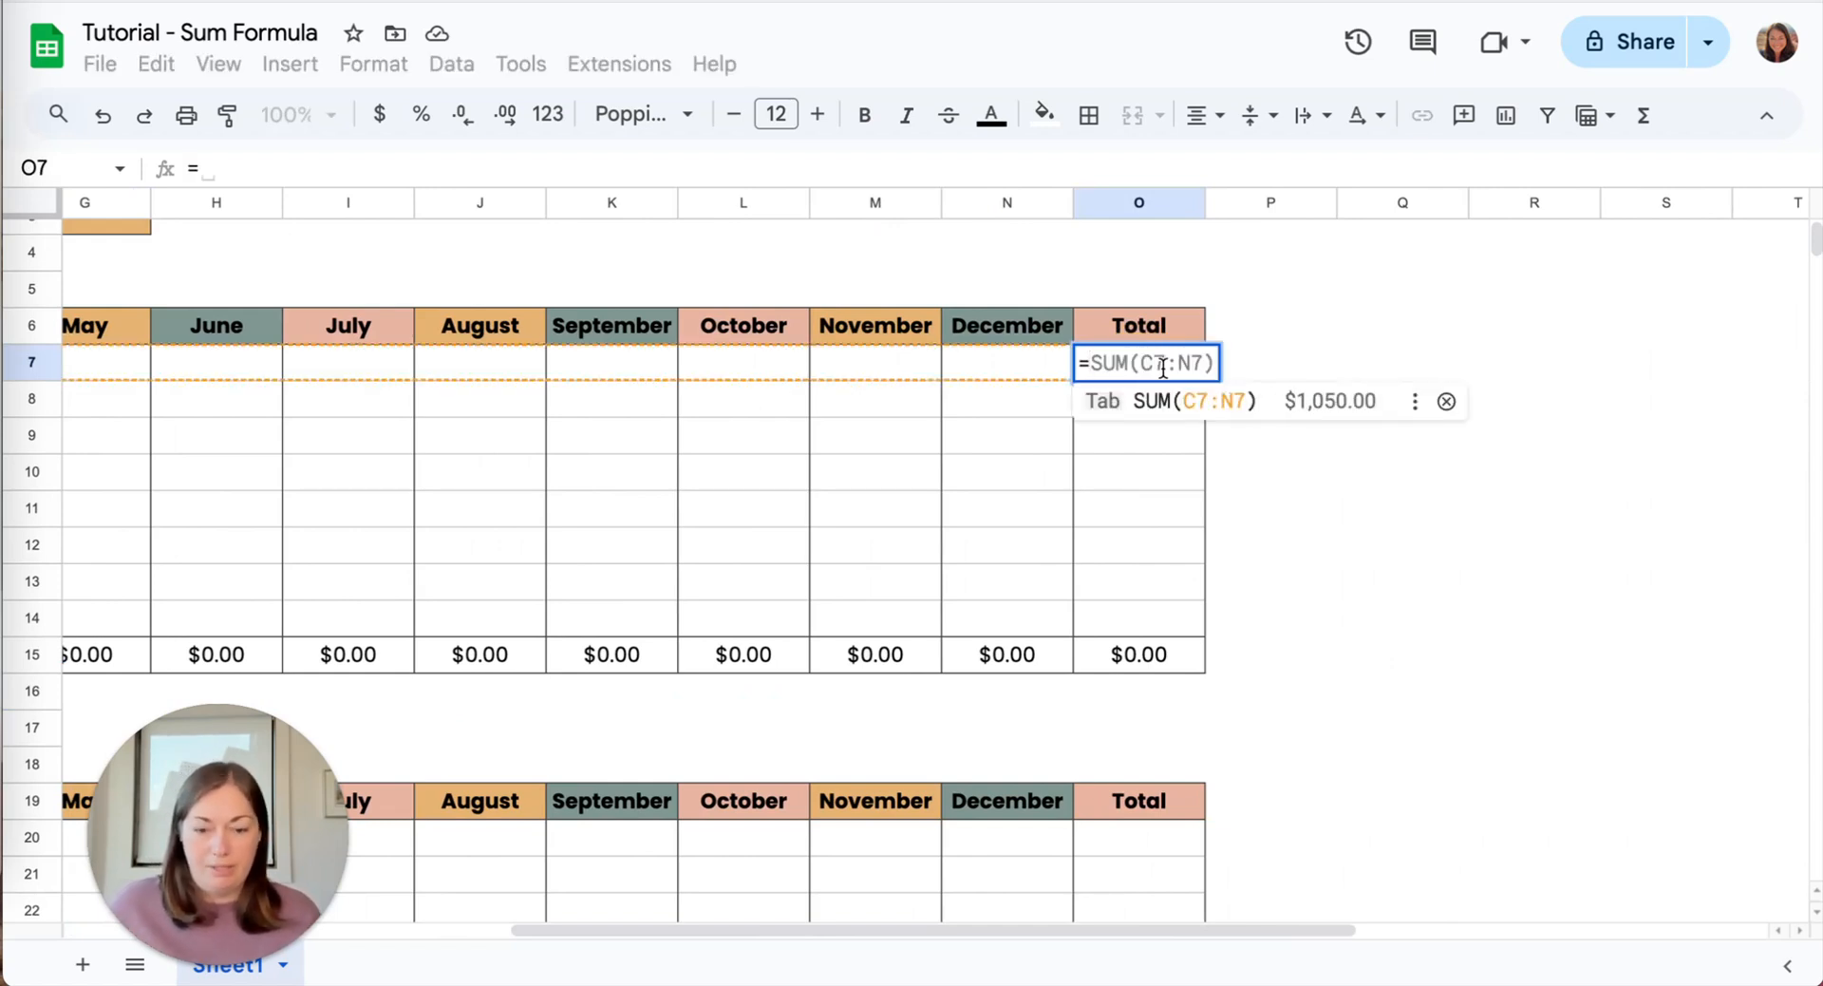
text(sum()
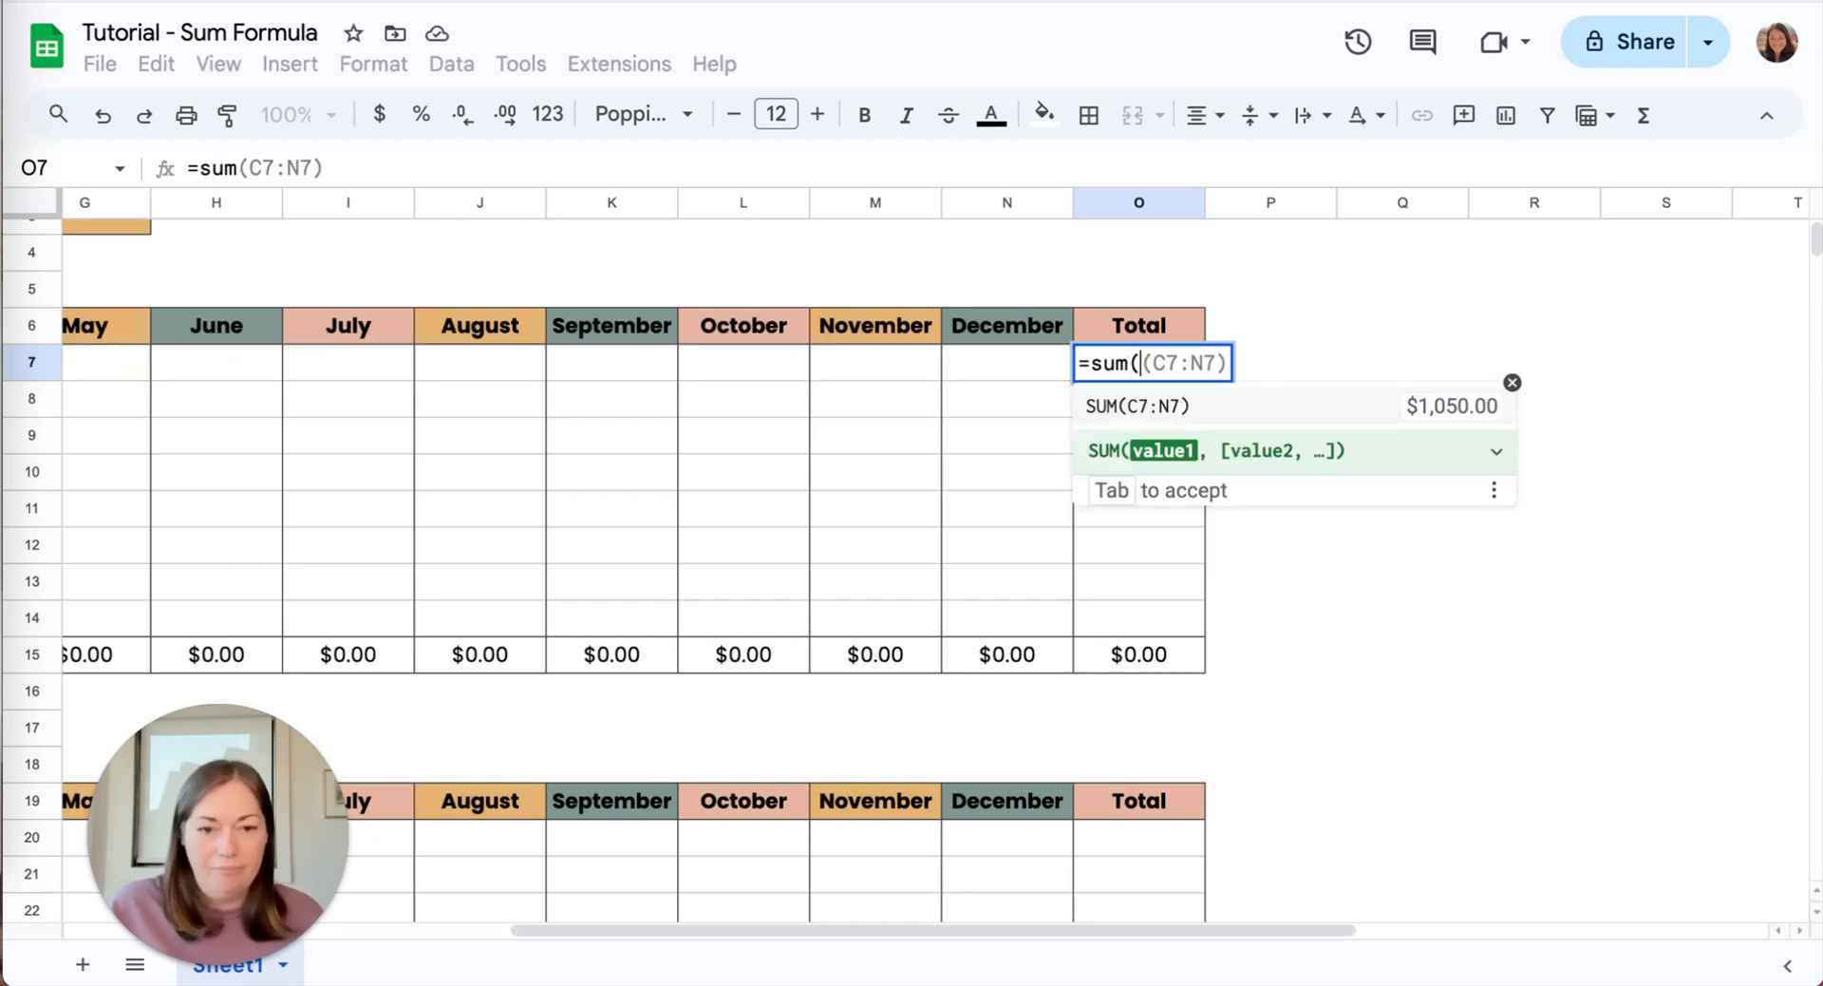
scroll(584, 378, left, 5)
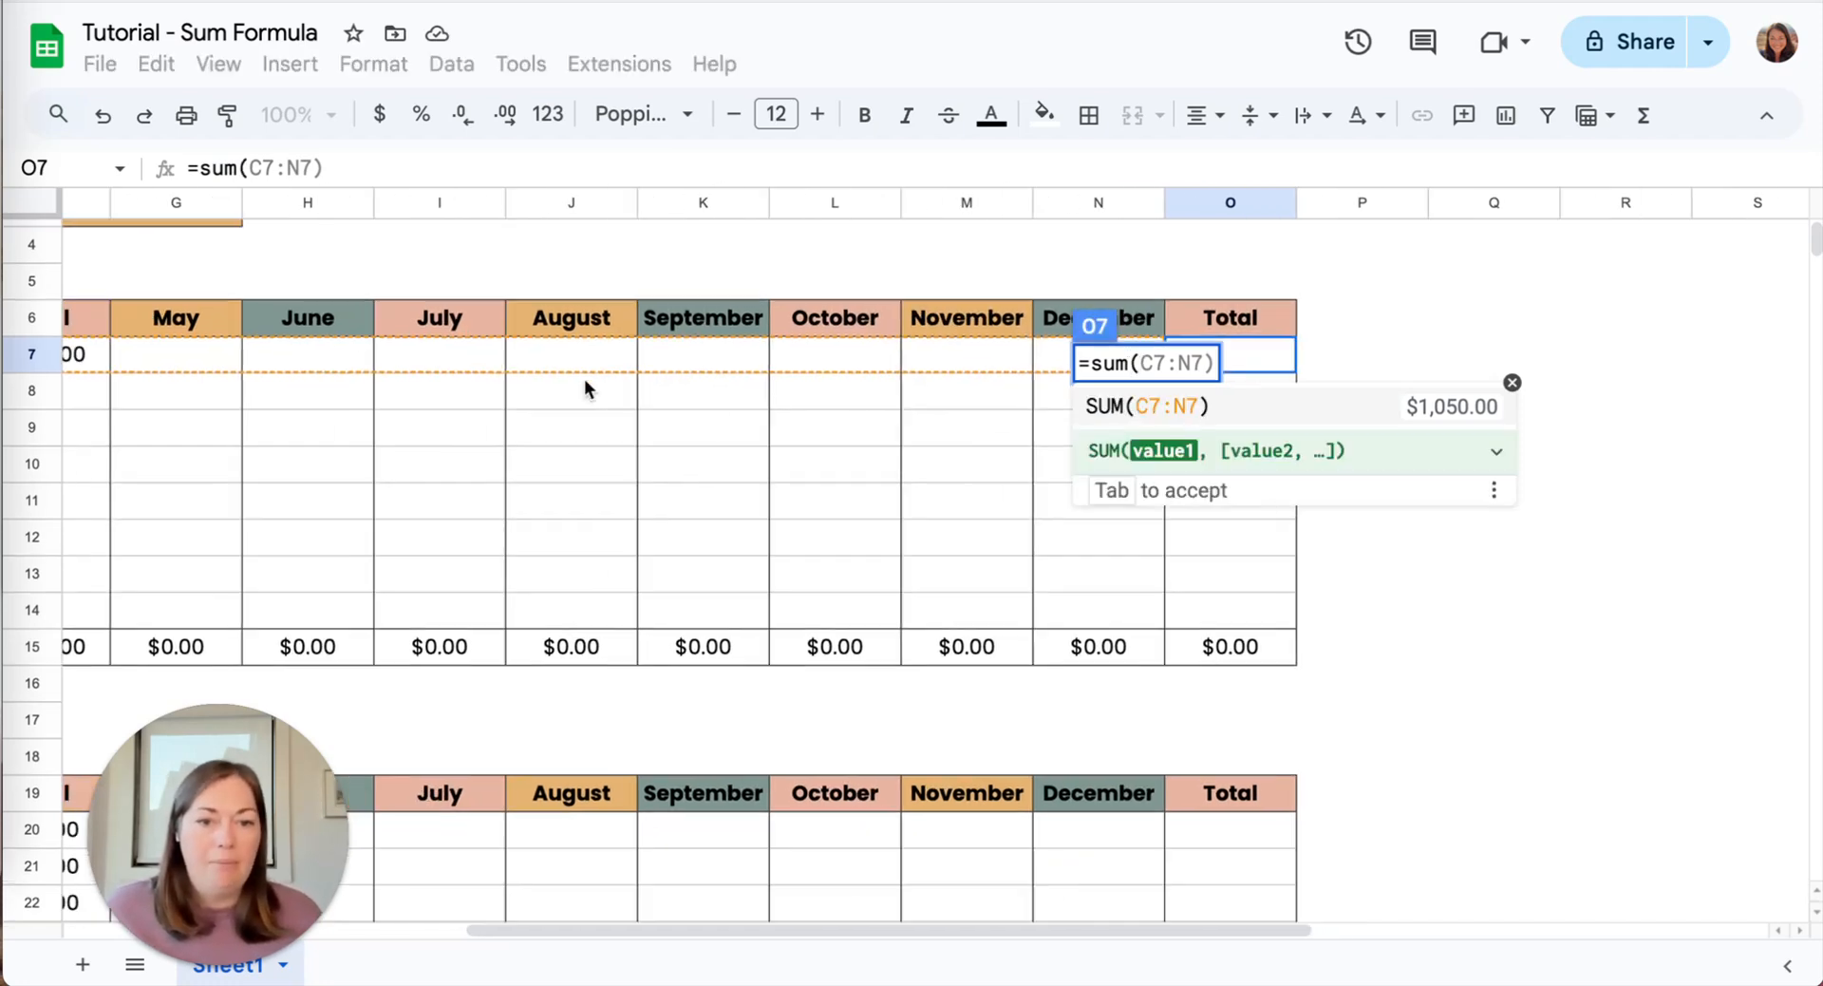
drag(248, 371, 698, 363)
scroll(950, 417, right, 3)
scroll(949, 418, right, 5)
text())
key(Return)
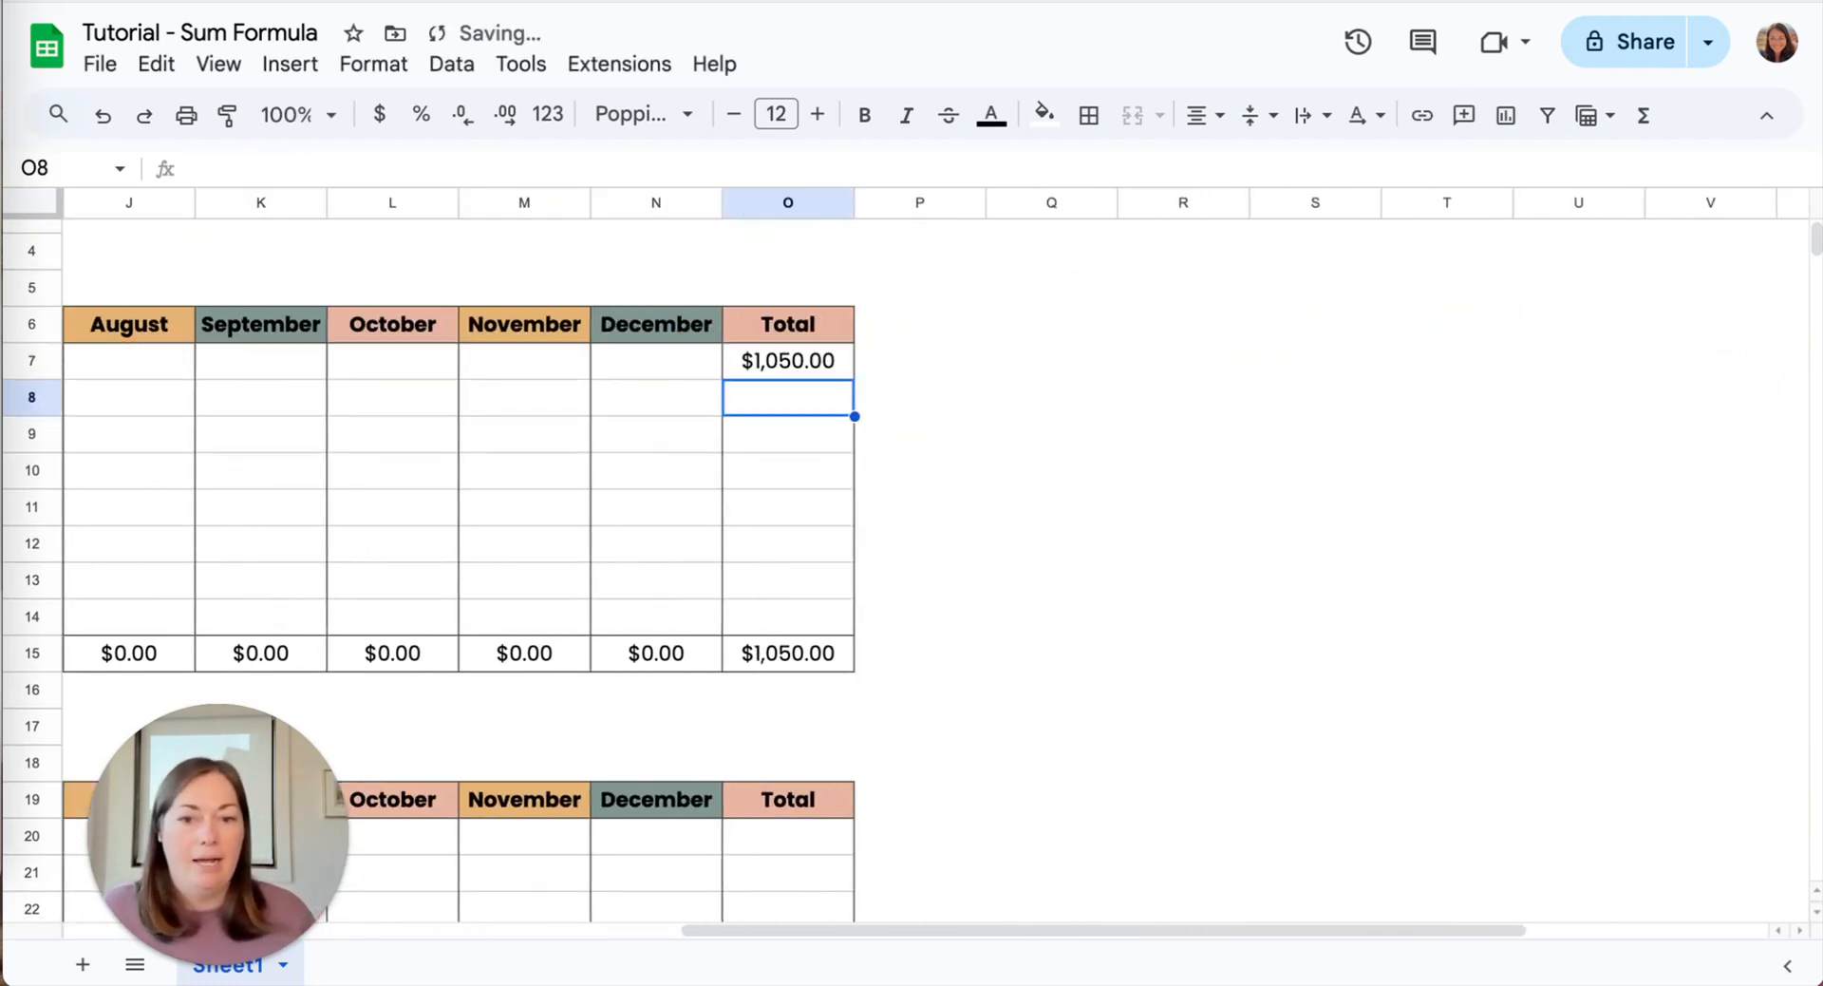
Fill the Etsy total formula from O7 down the income table's Total column through O14.
click(790, 367)
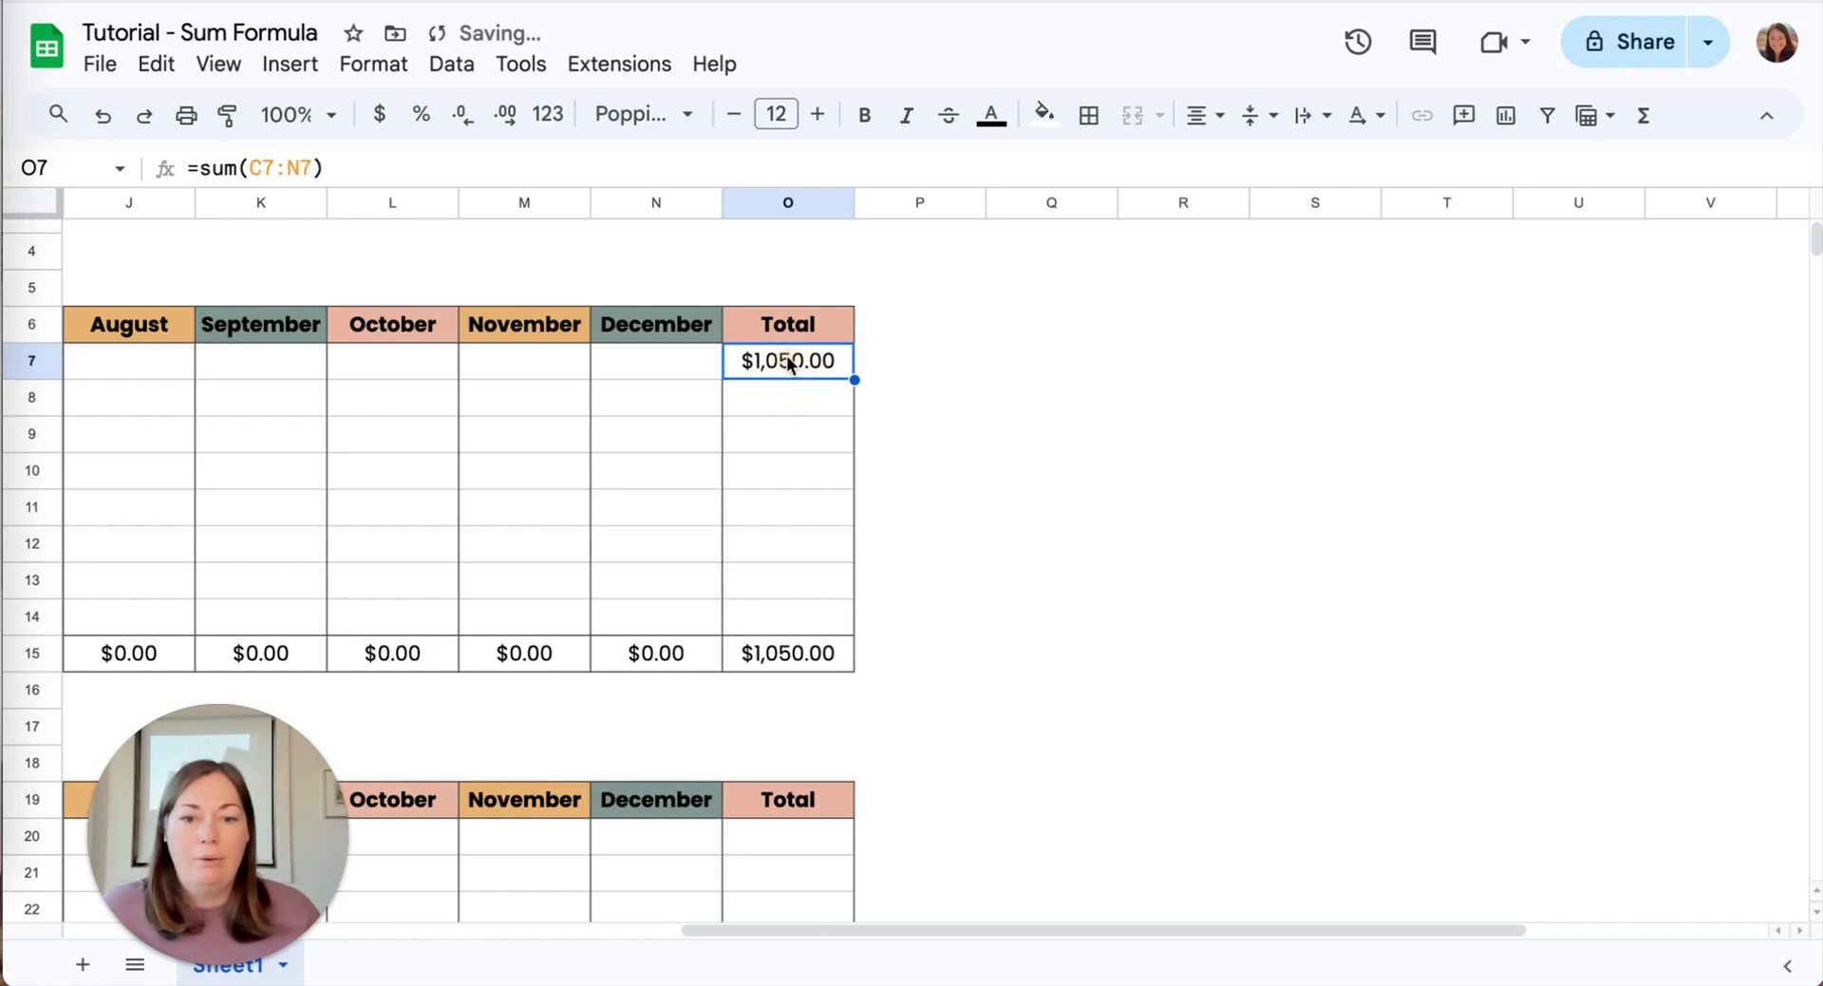
drag(853, 379, 848, 629)
scroll(608, 378, left, 5)
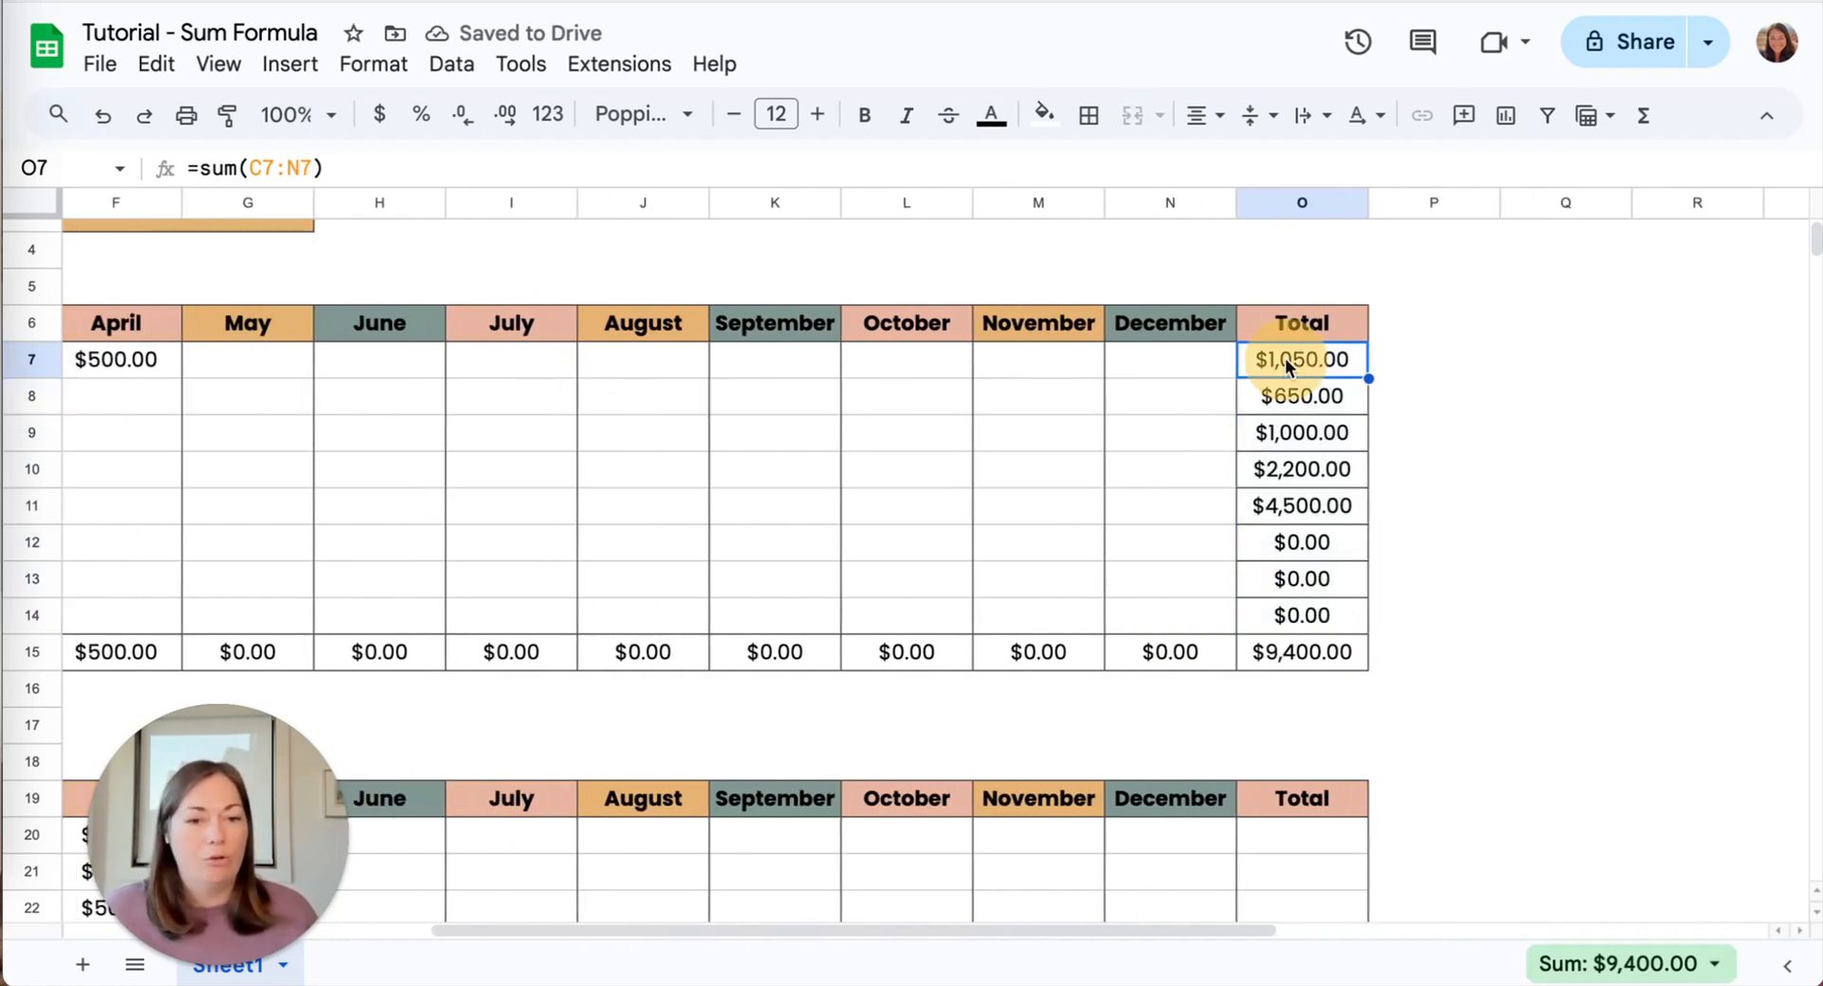
Inspect the SUM formulas in the income Total column from O7 through O11 to check which ranges they reference.
double_click(1294, 361)
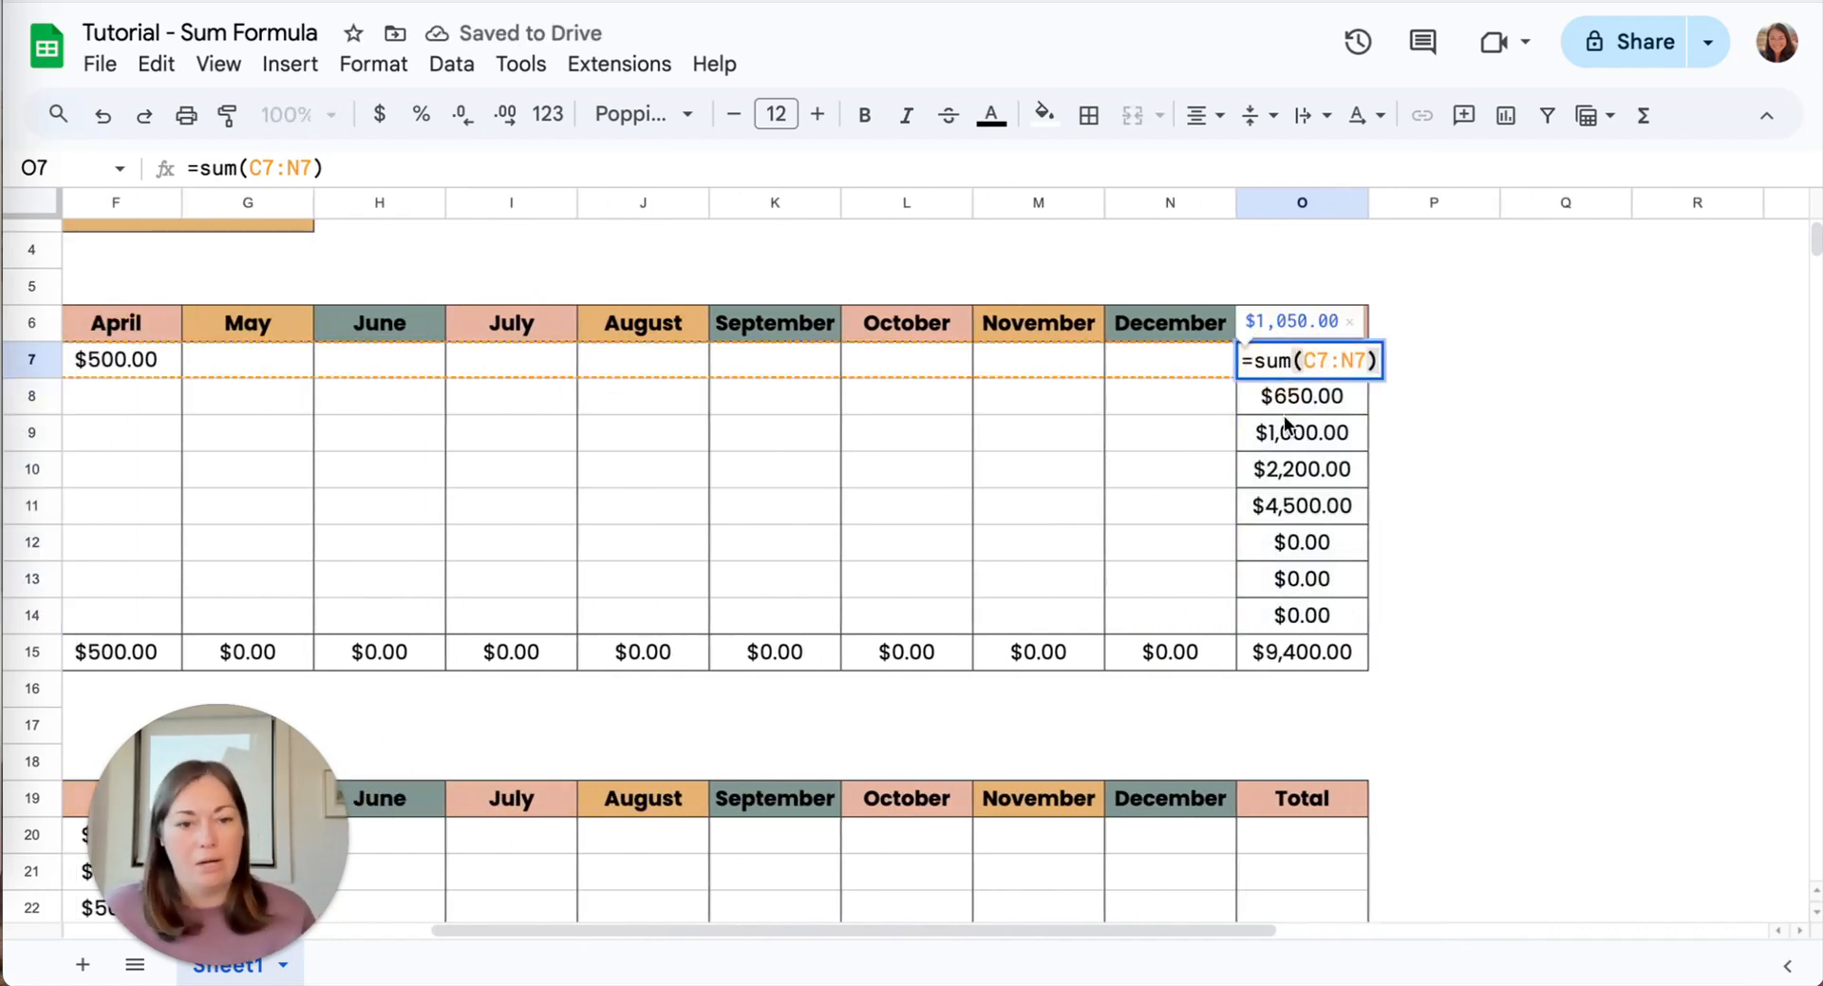
click(1284, 399)
double_click(1288, 399)
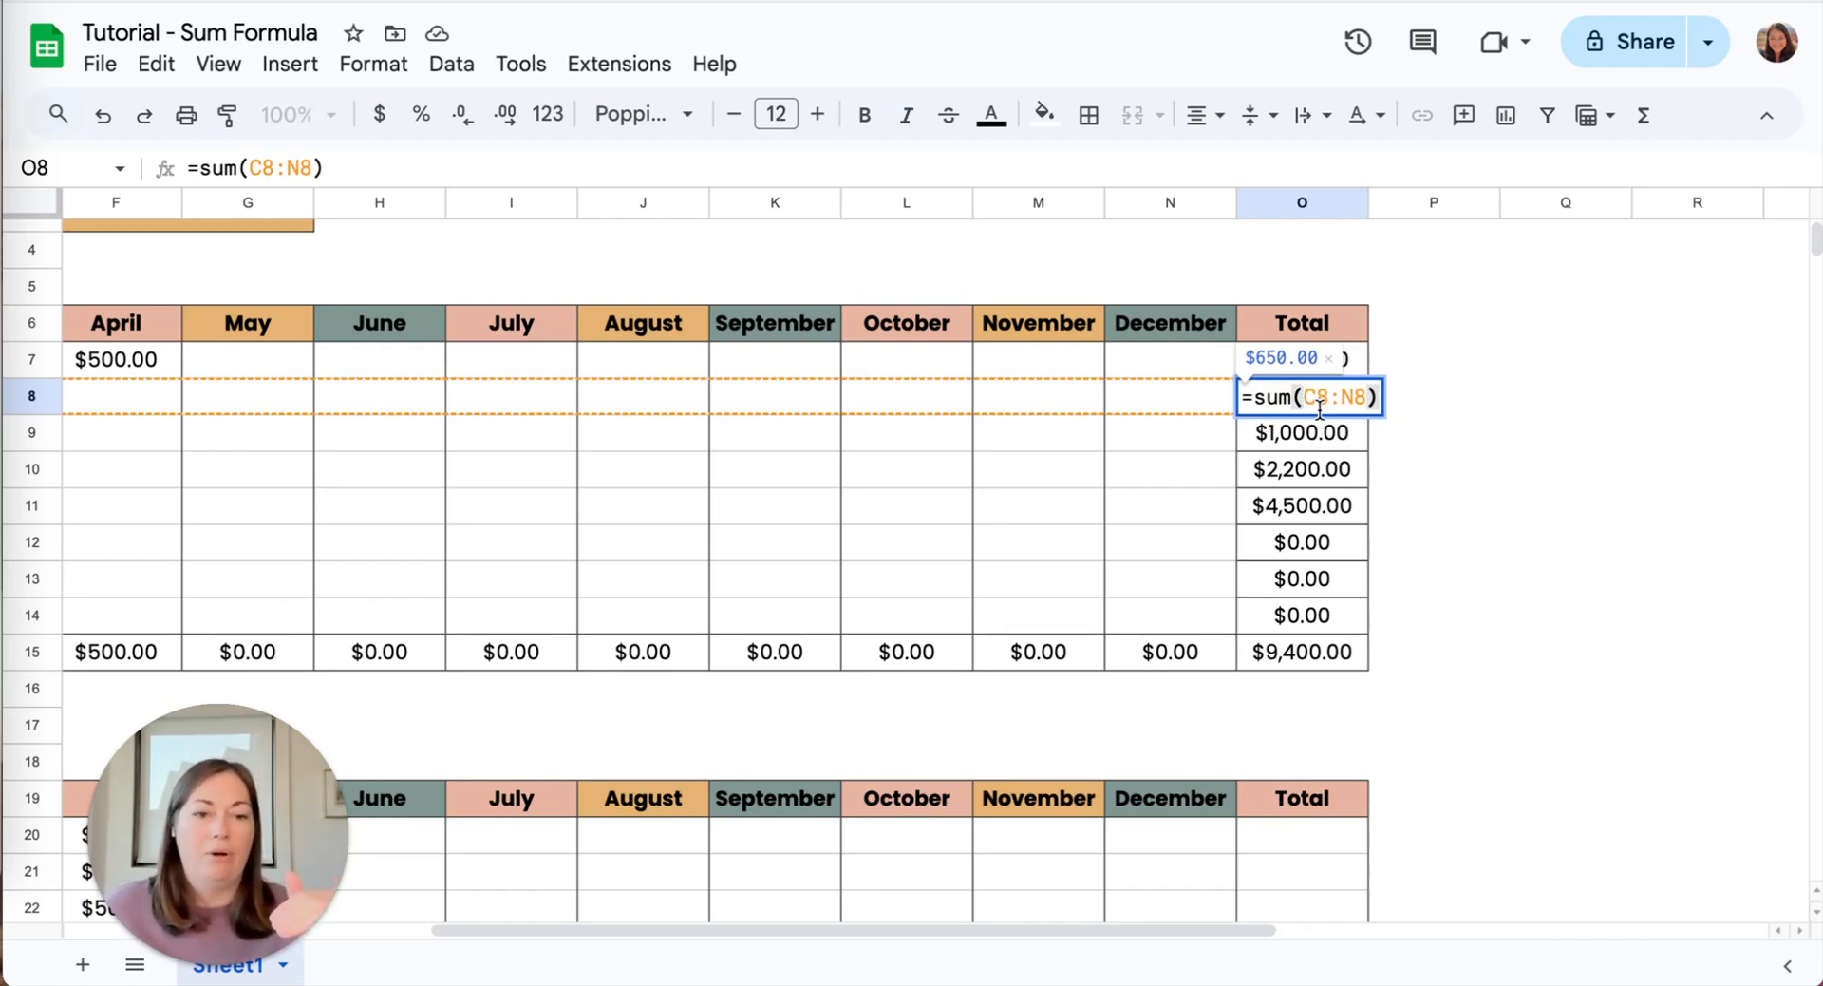
double_click(1340, 432)
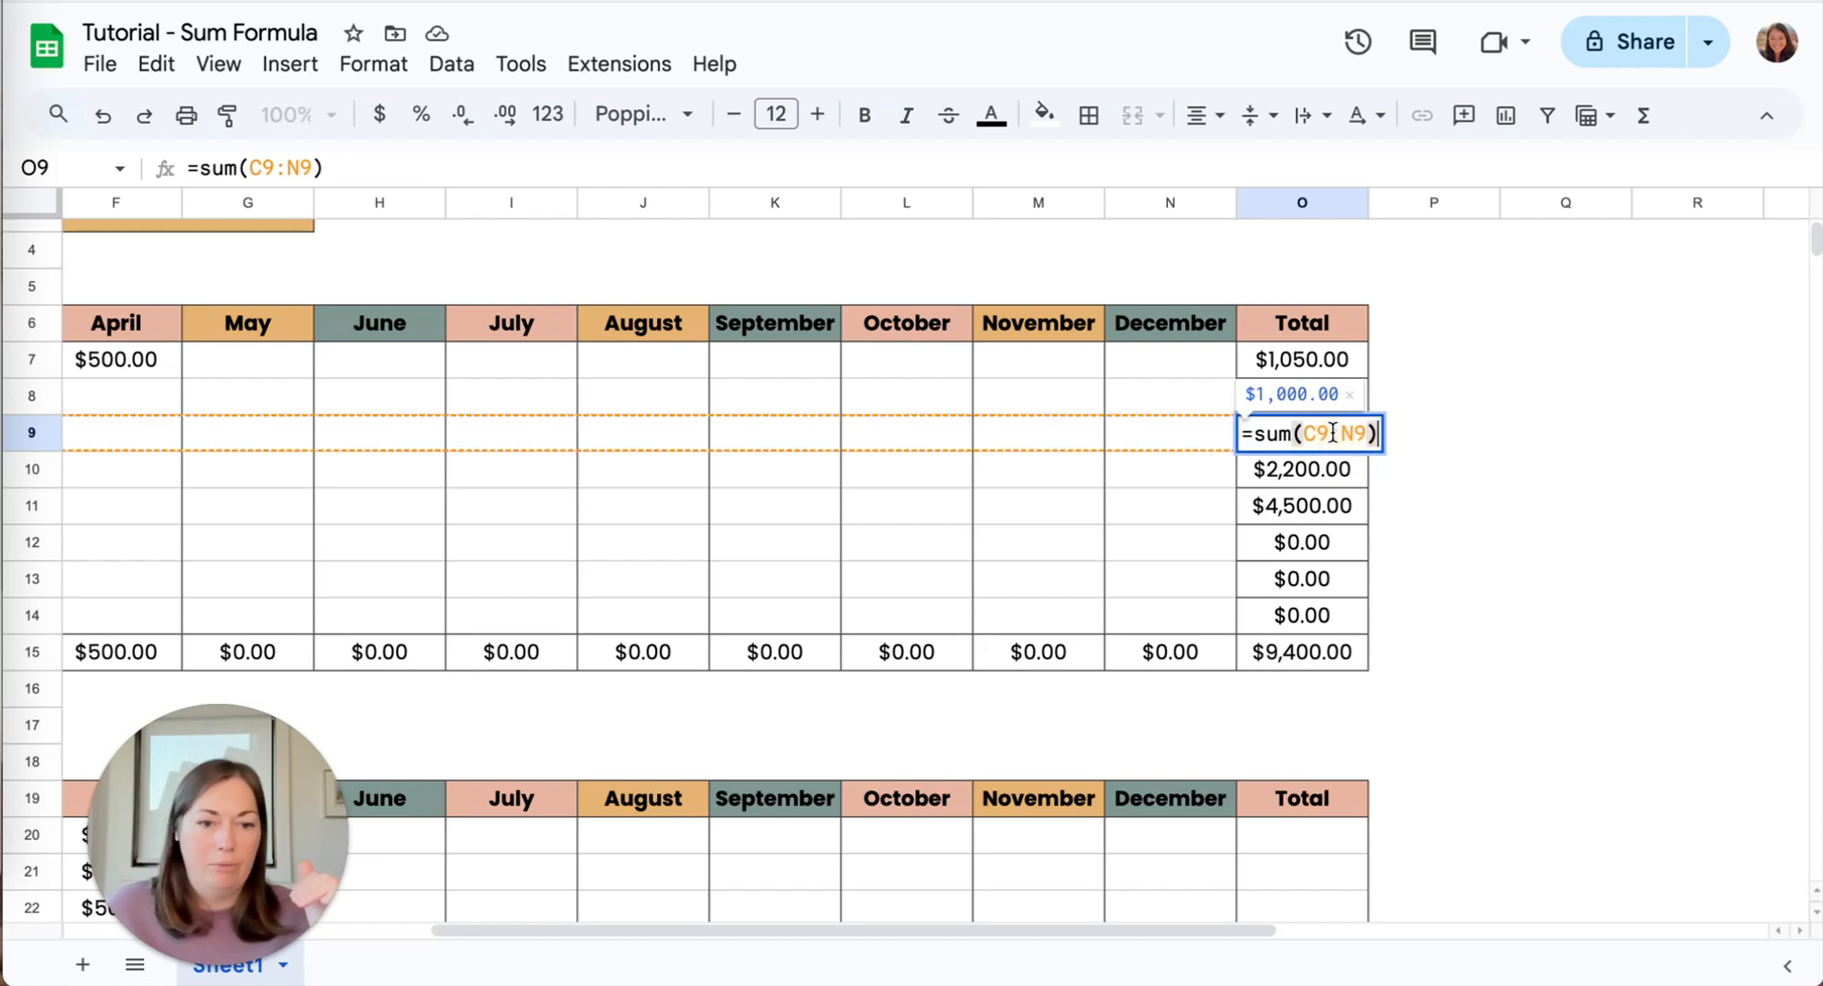
double_click(1336, 470)
double_click(1339, 508)
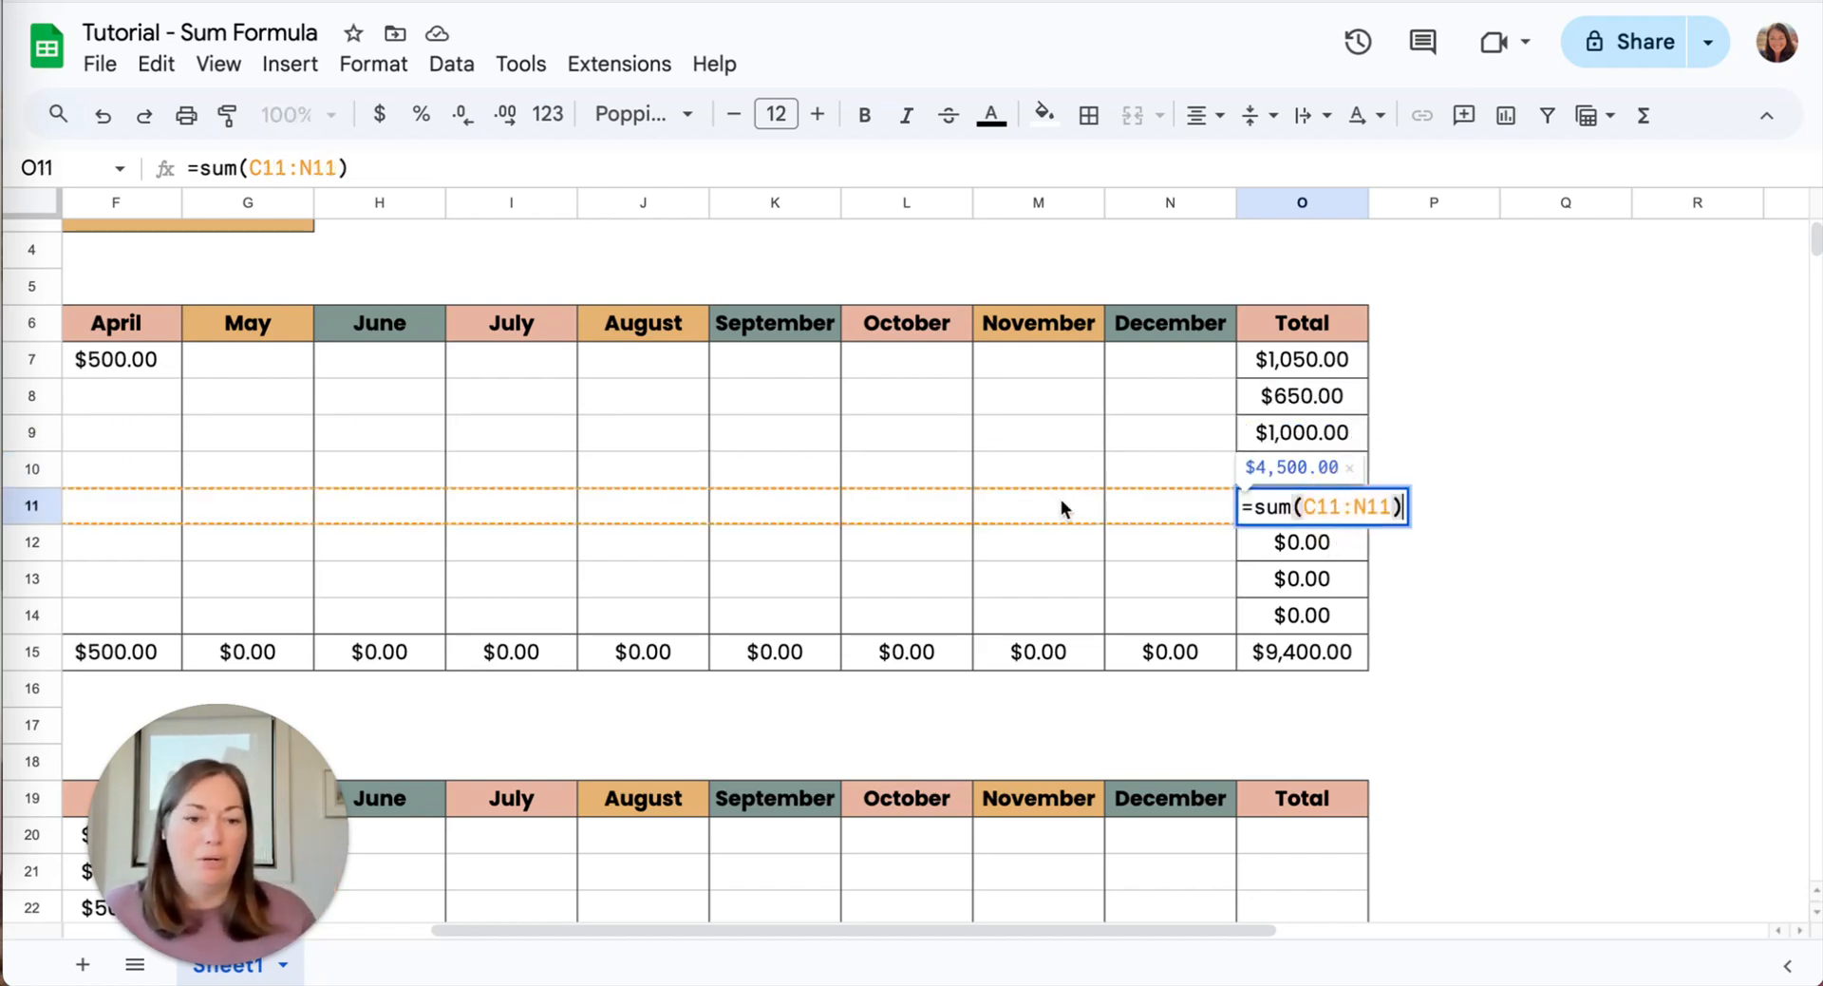
key(Return)
scroll(1029, 498, left, 10)
scroll(1028, 498, up, 1)
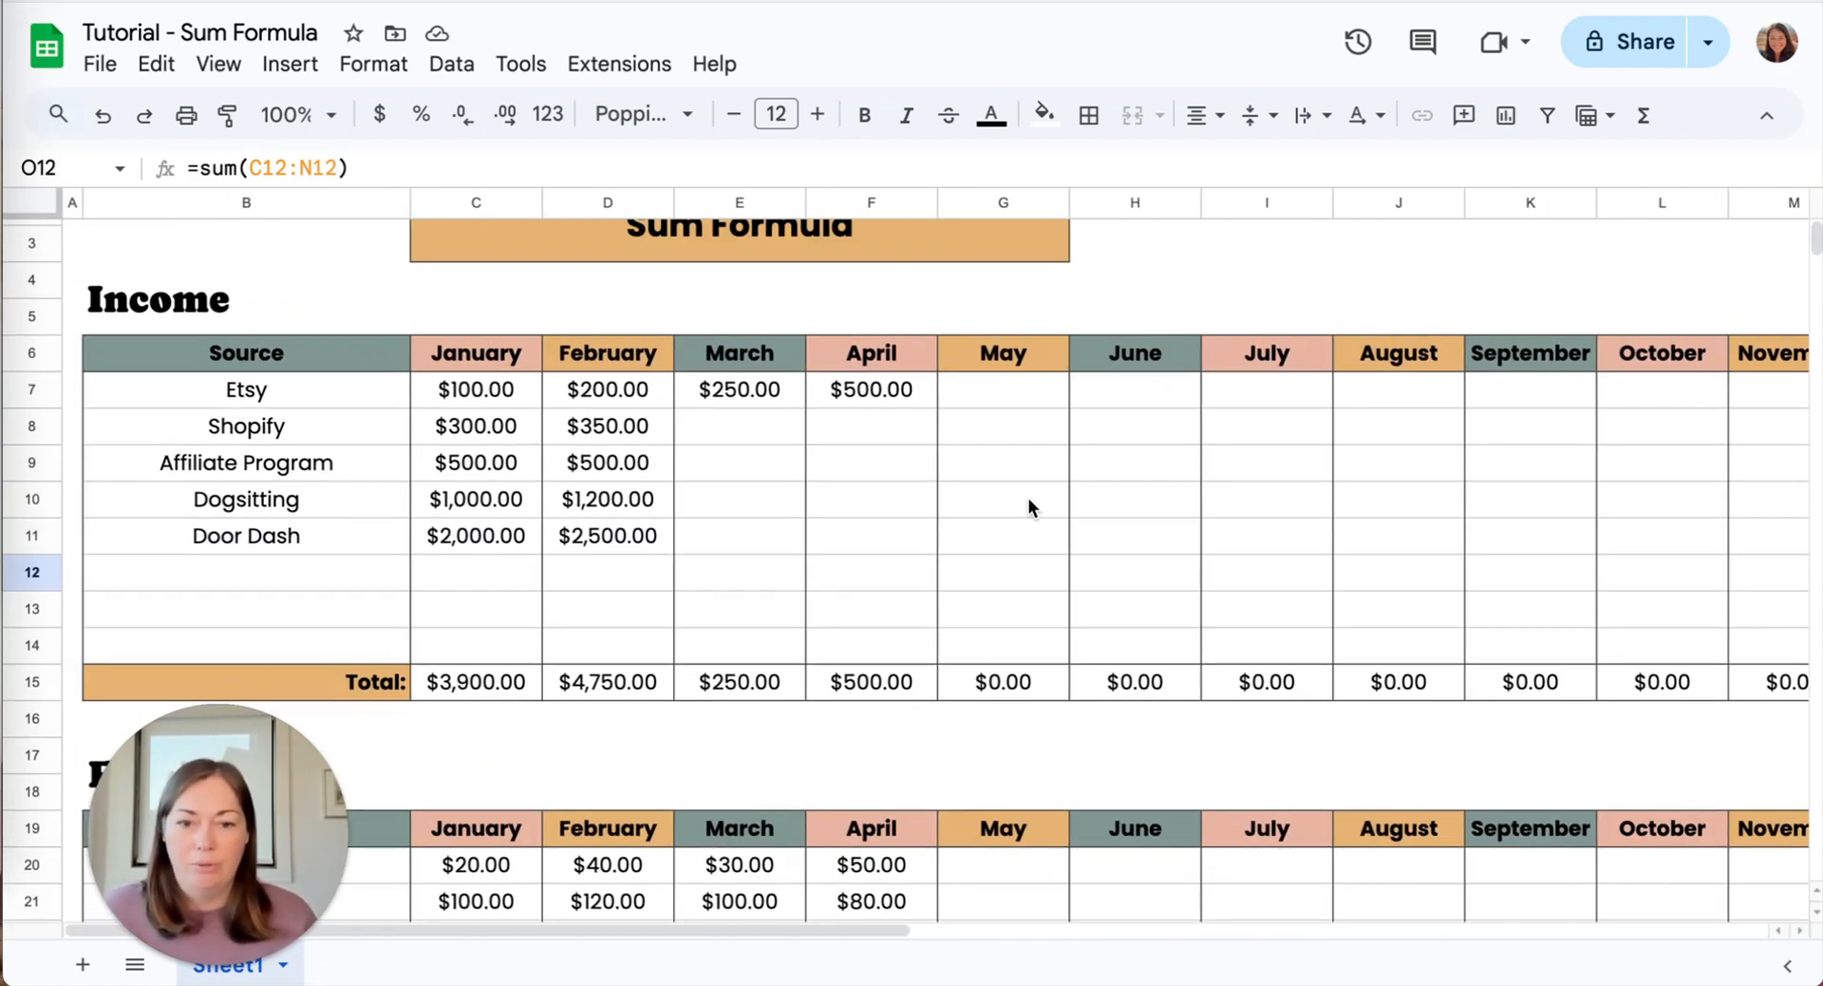
scroll(857, 512, up, 2)
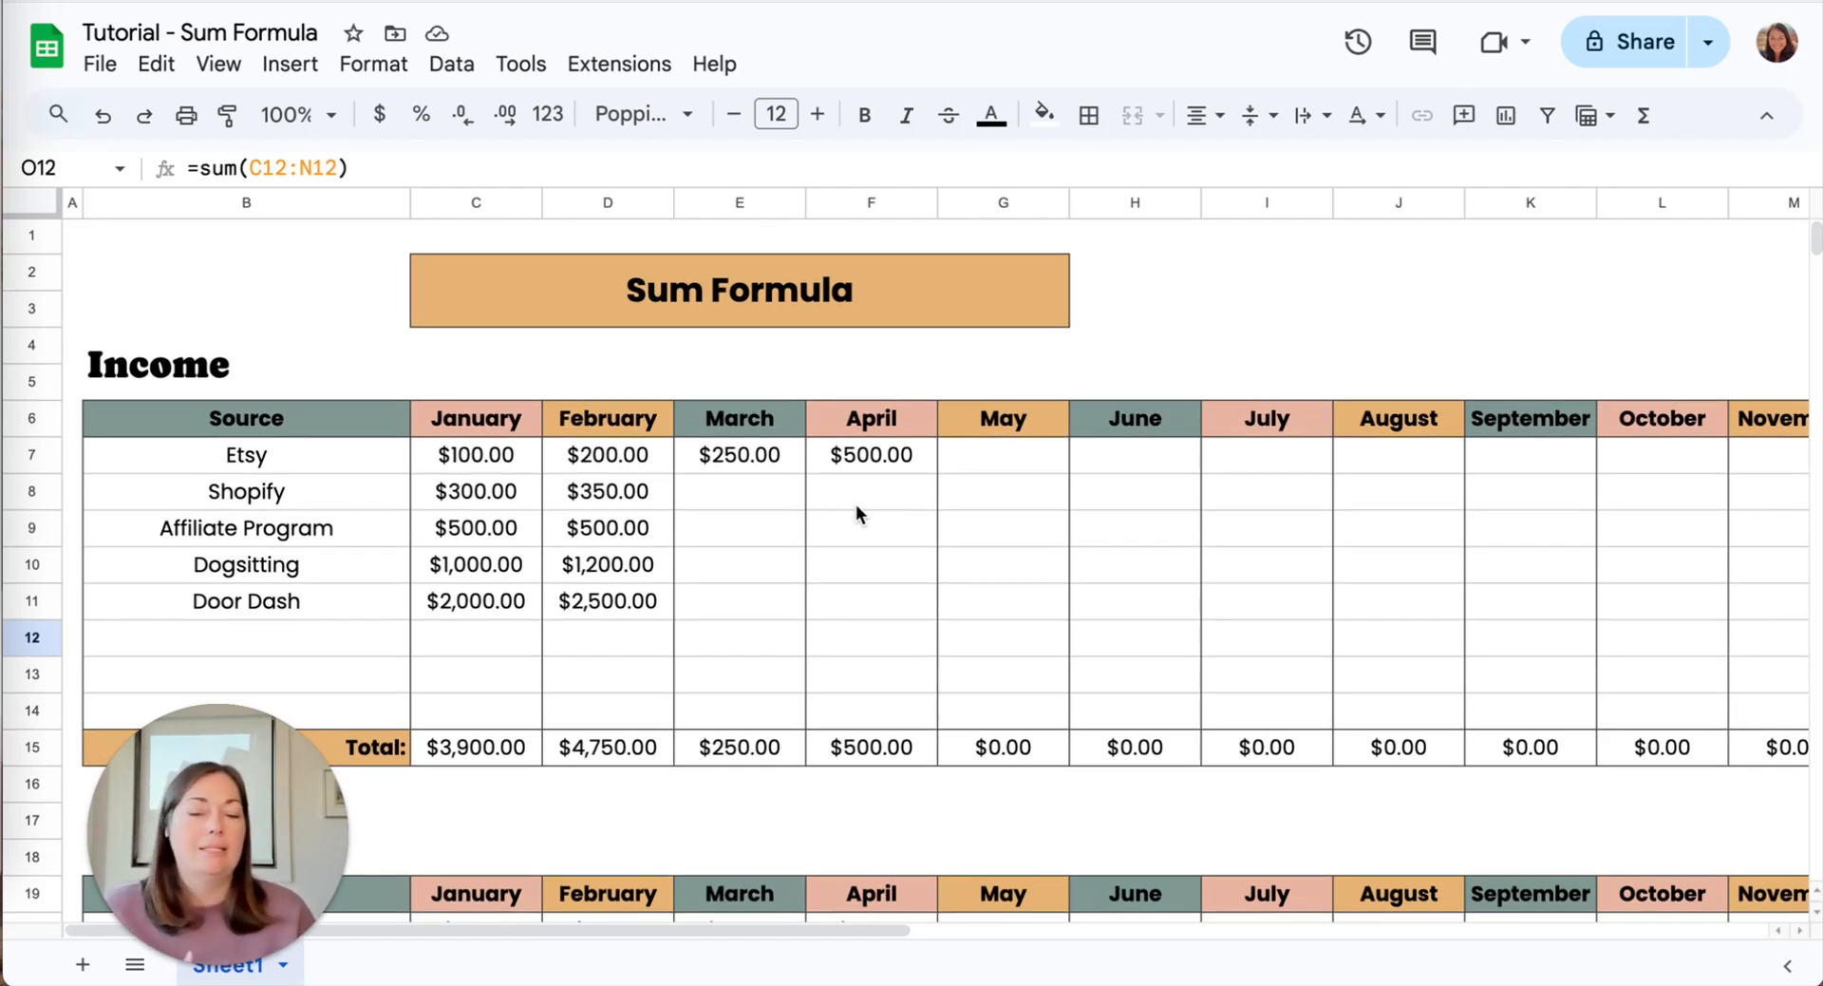
scroll(856, 505, down, 3)
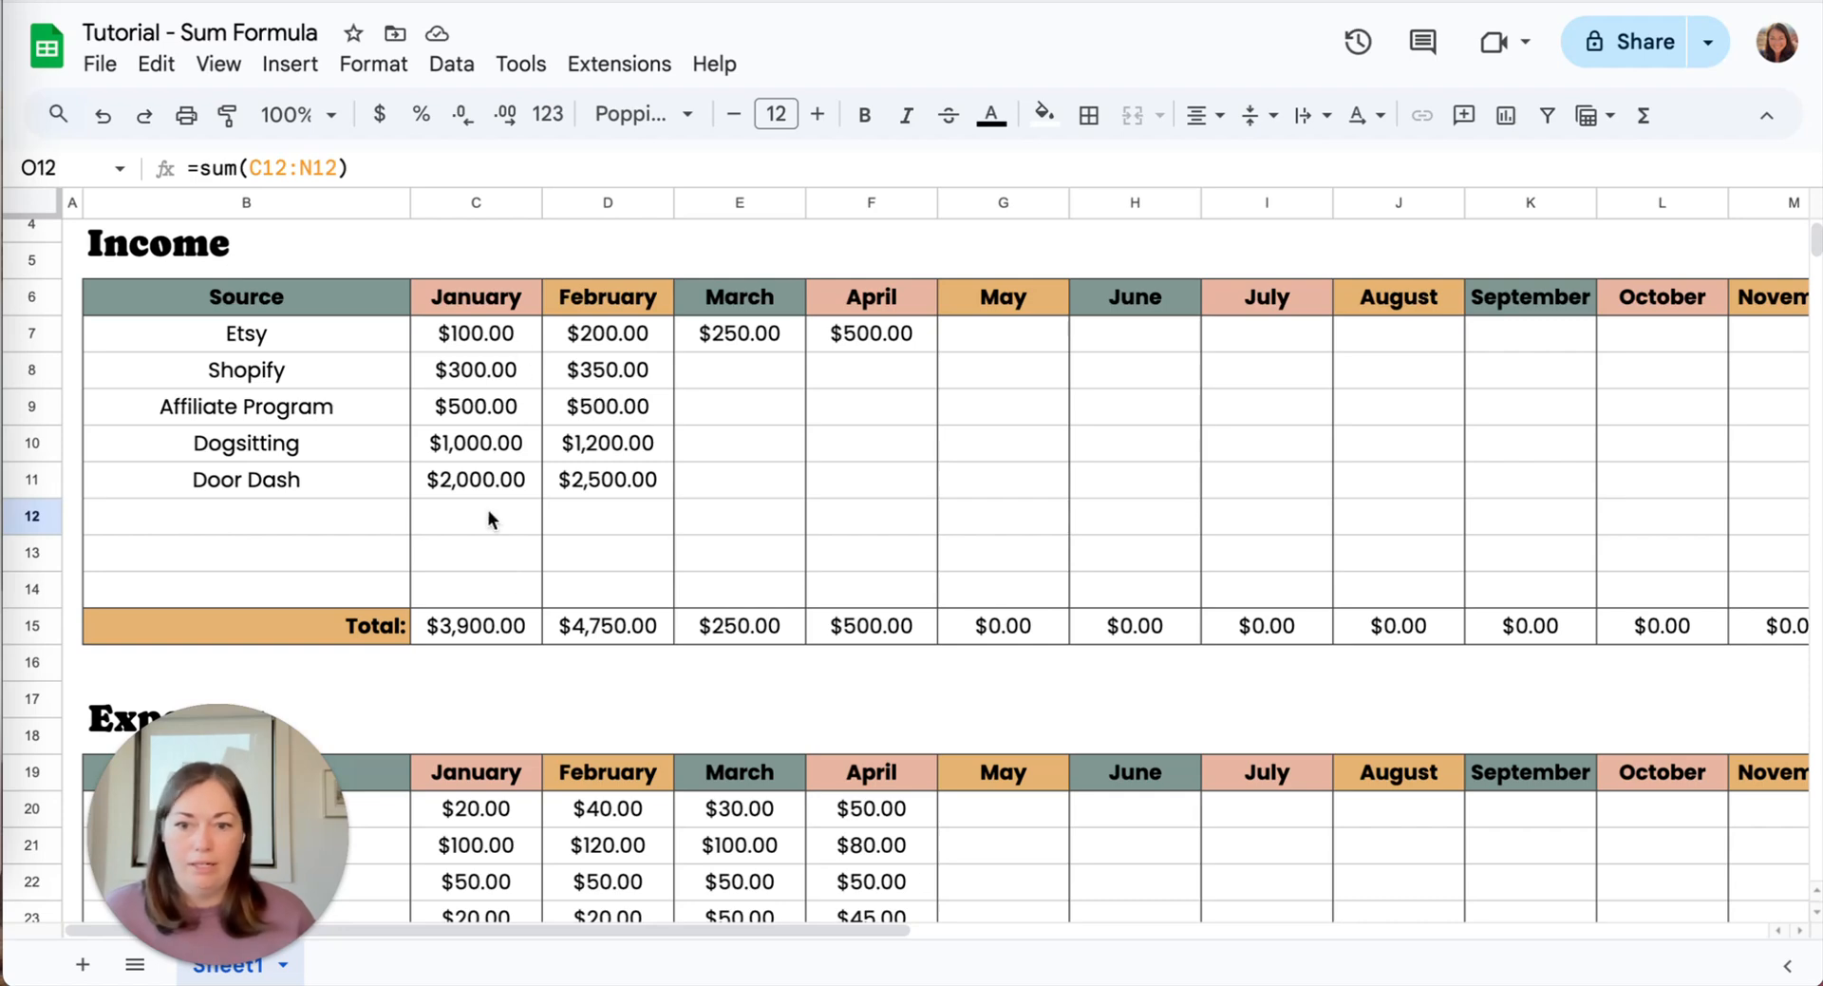
Enter =sum(C7:C14,C20:C27,D20:D27) in the Expenses total cell C28 to add several separate ranges, and clear the cell again.
scroll(490, 572, down, 10)
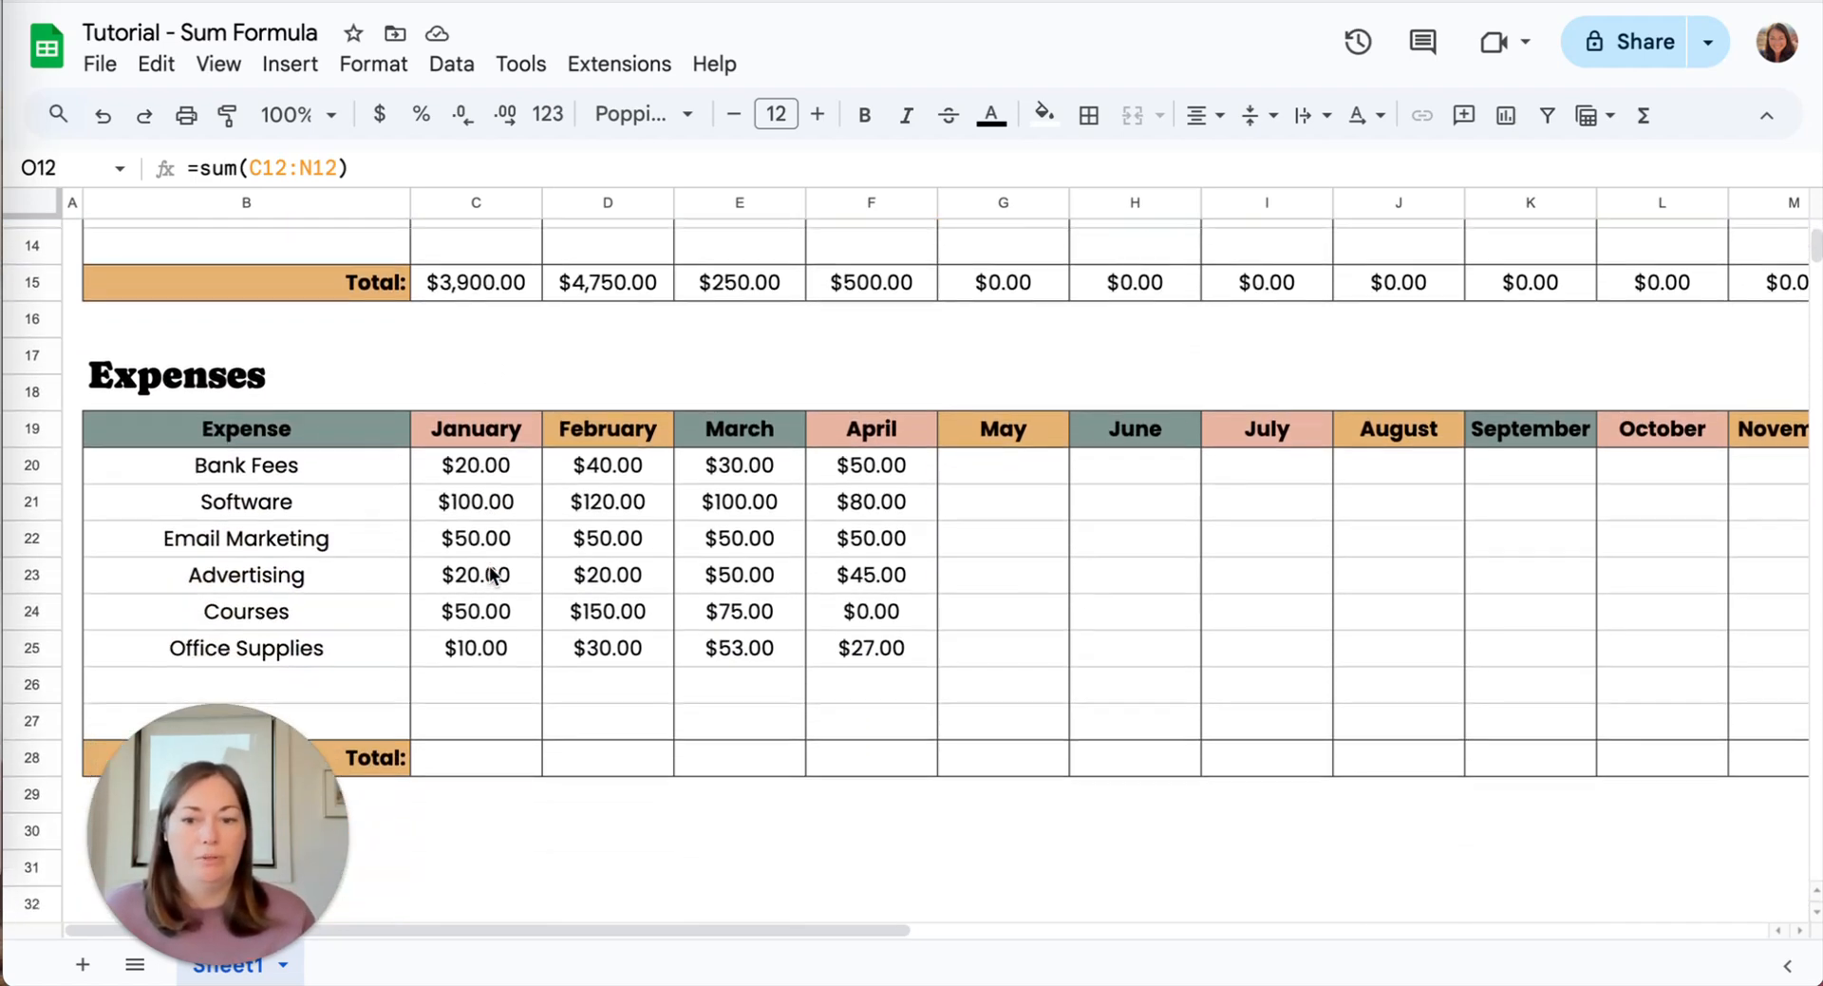
click(490, 680)
scroll(492, 676, up, 8)
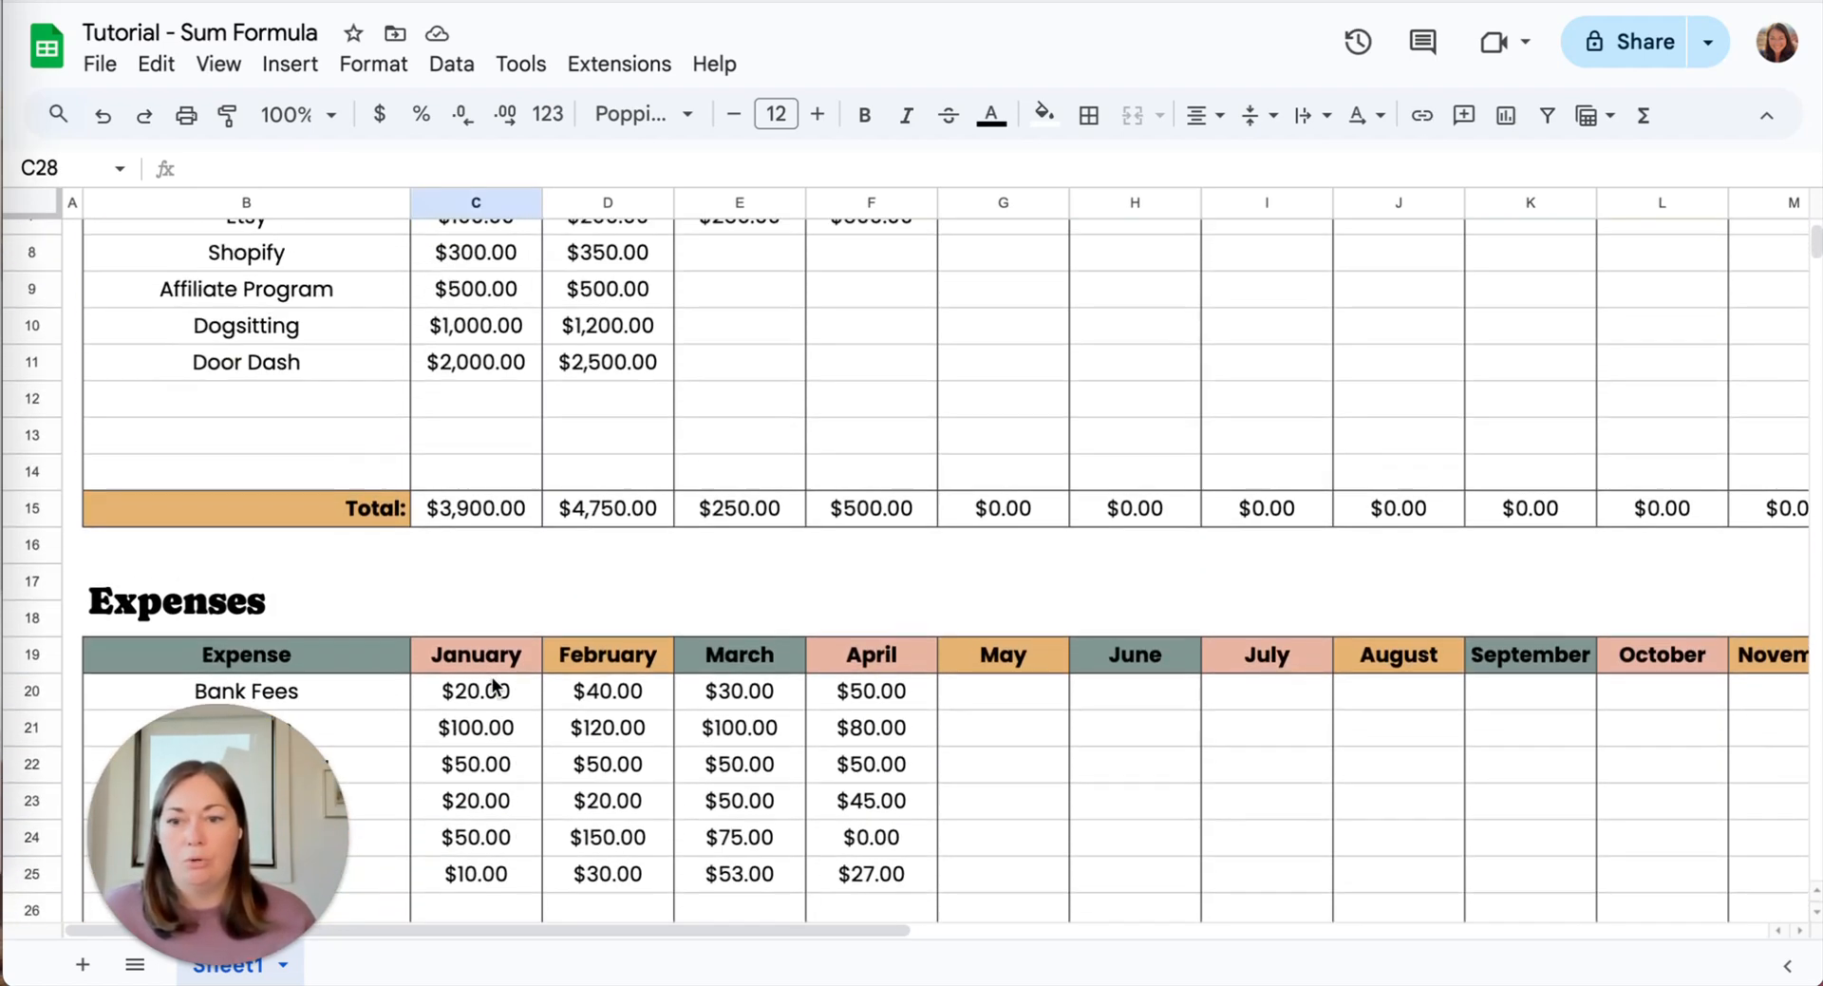
scroll(478, 361, down, 3)
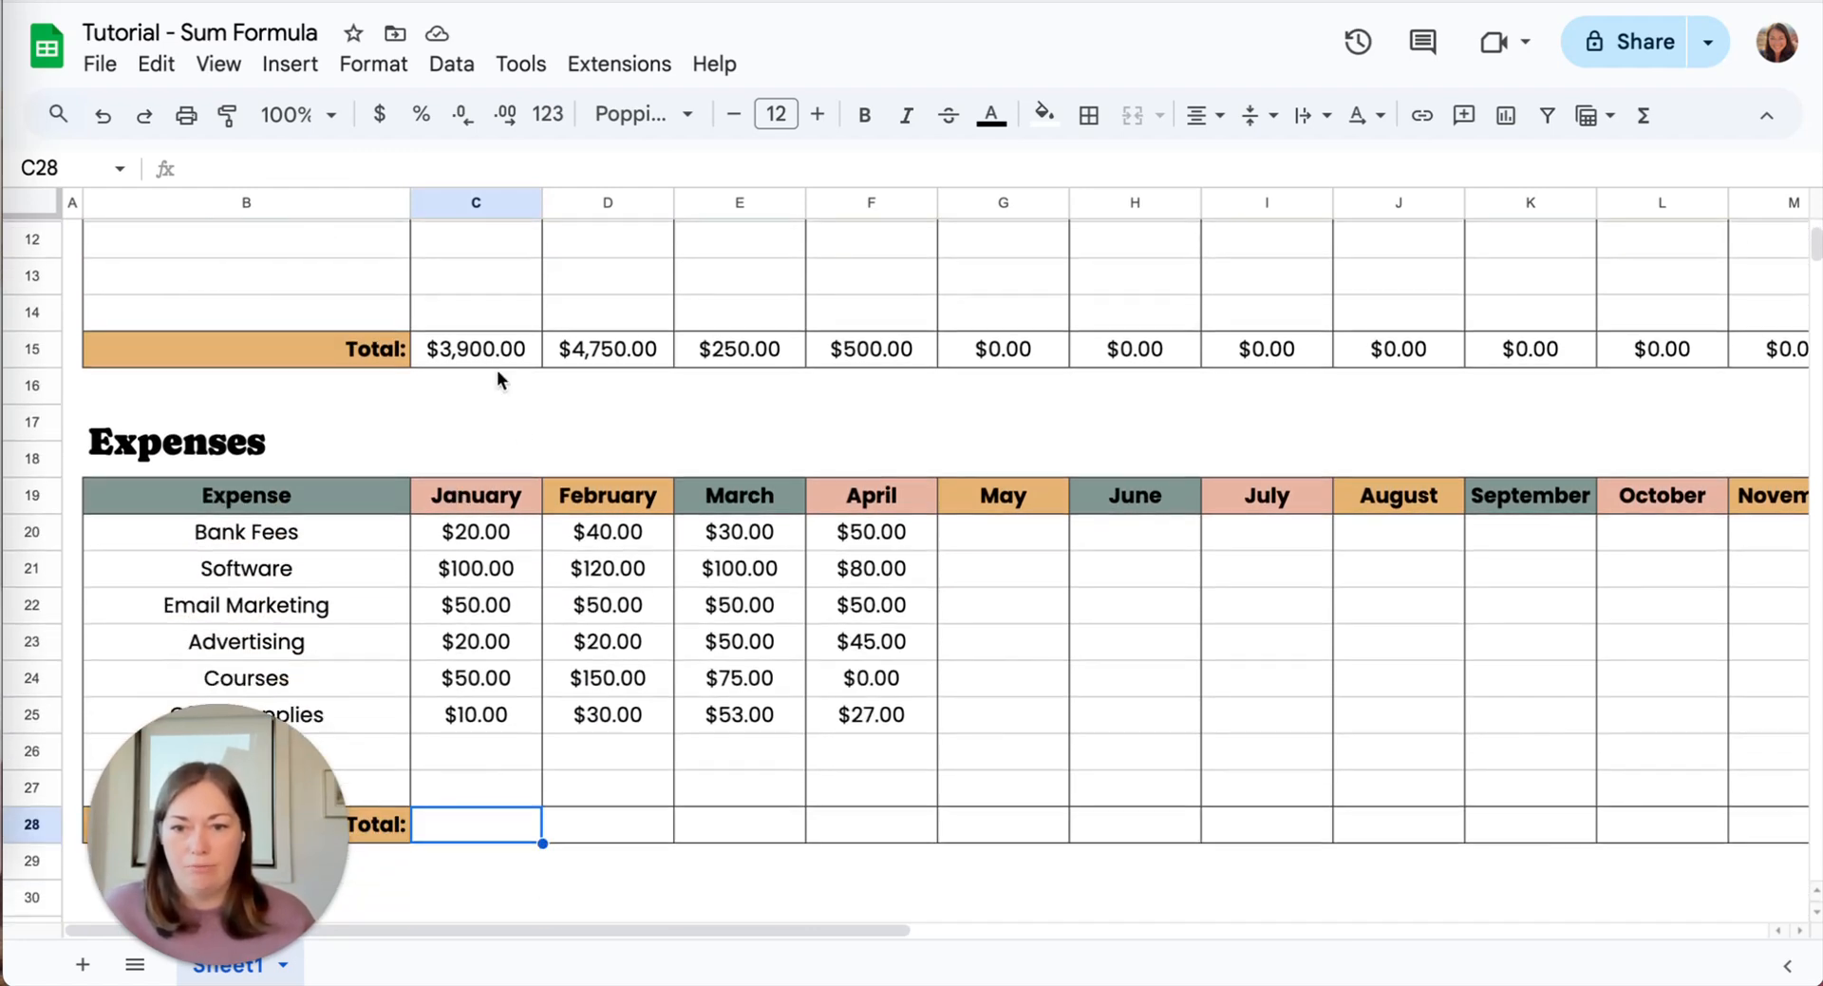
scroll(465, 665, down, 2)
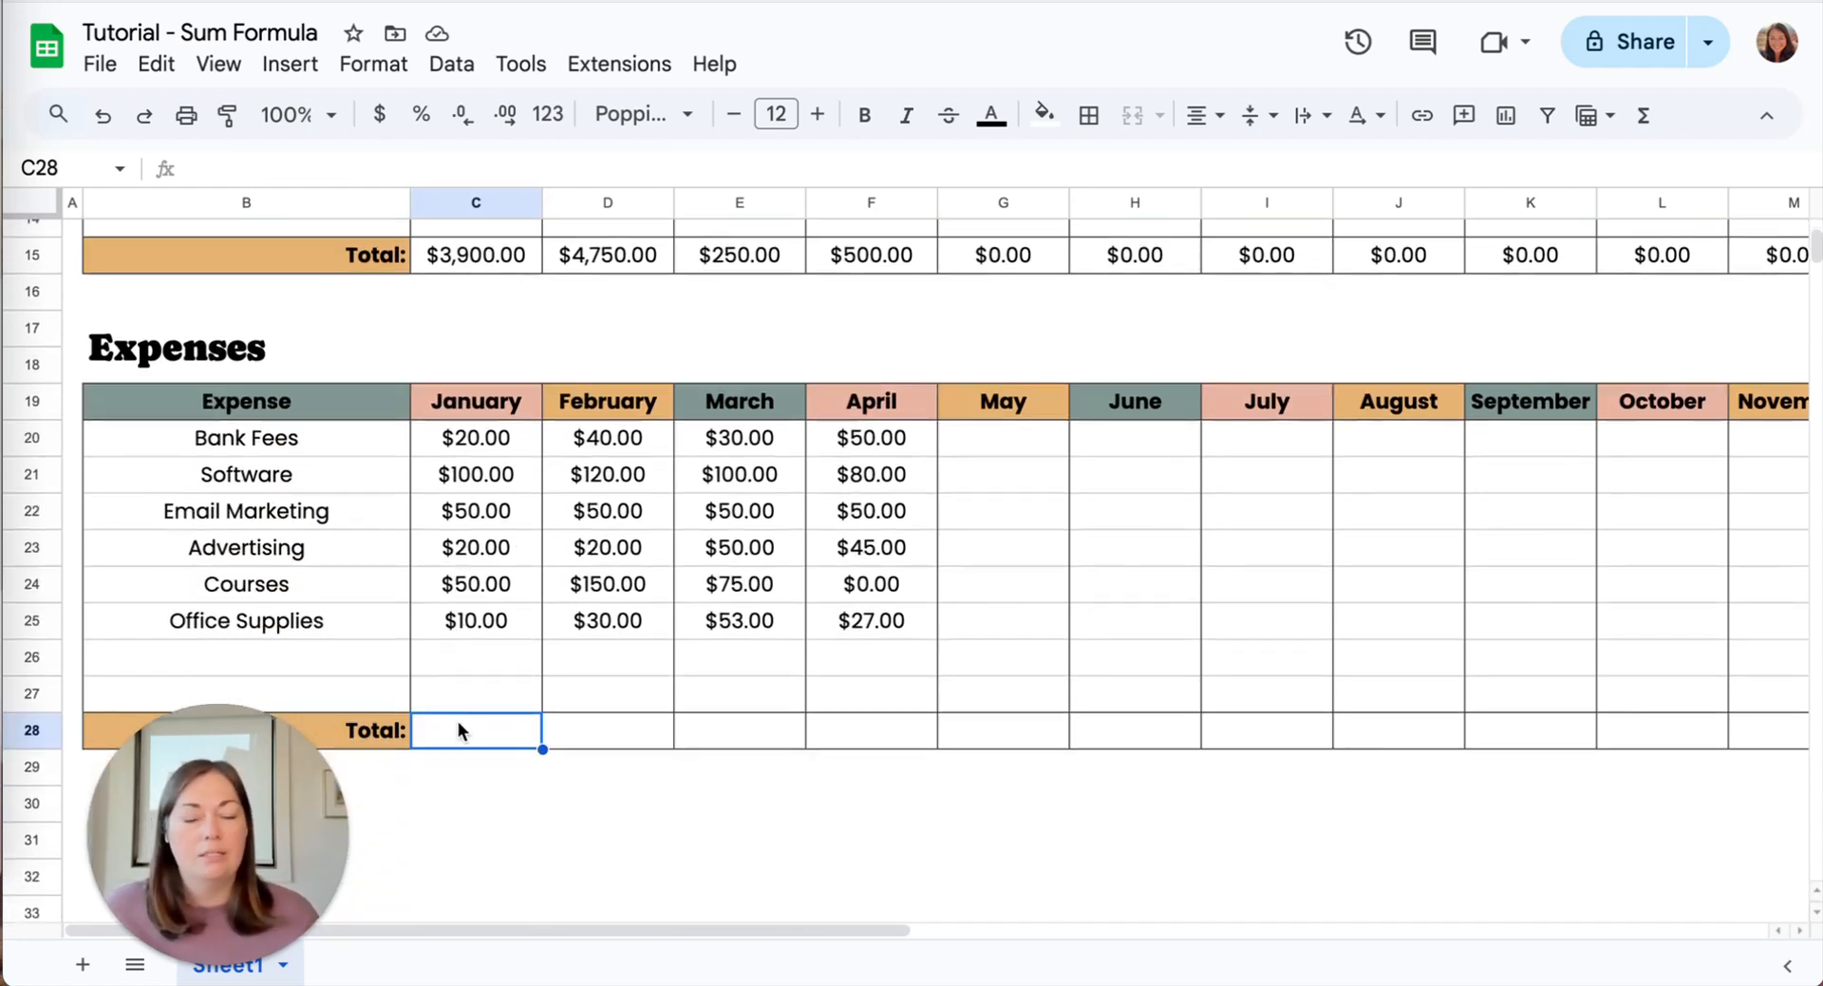
double_click(458, 729)
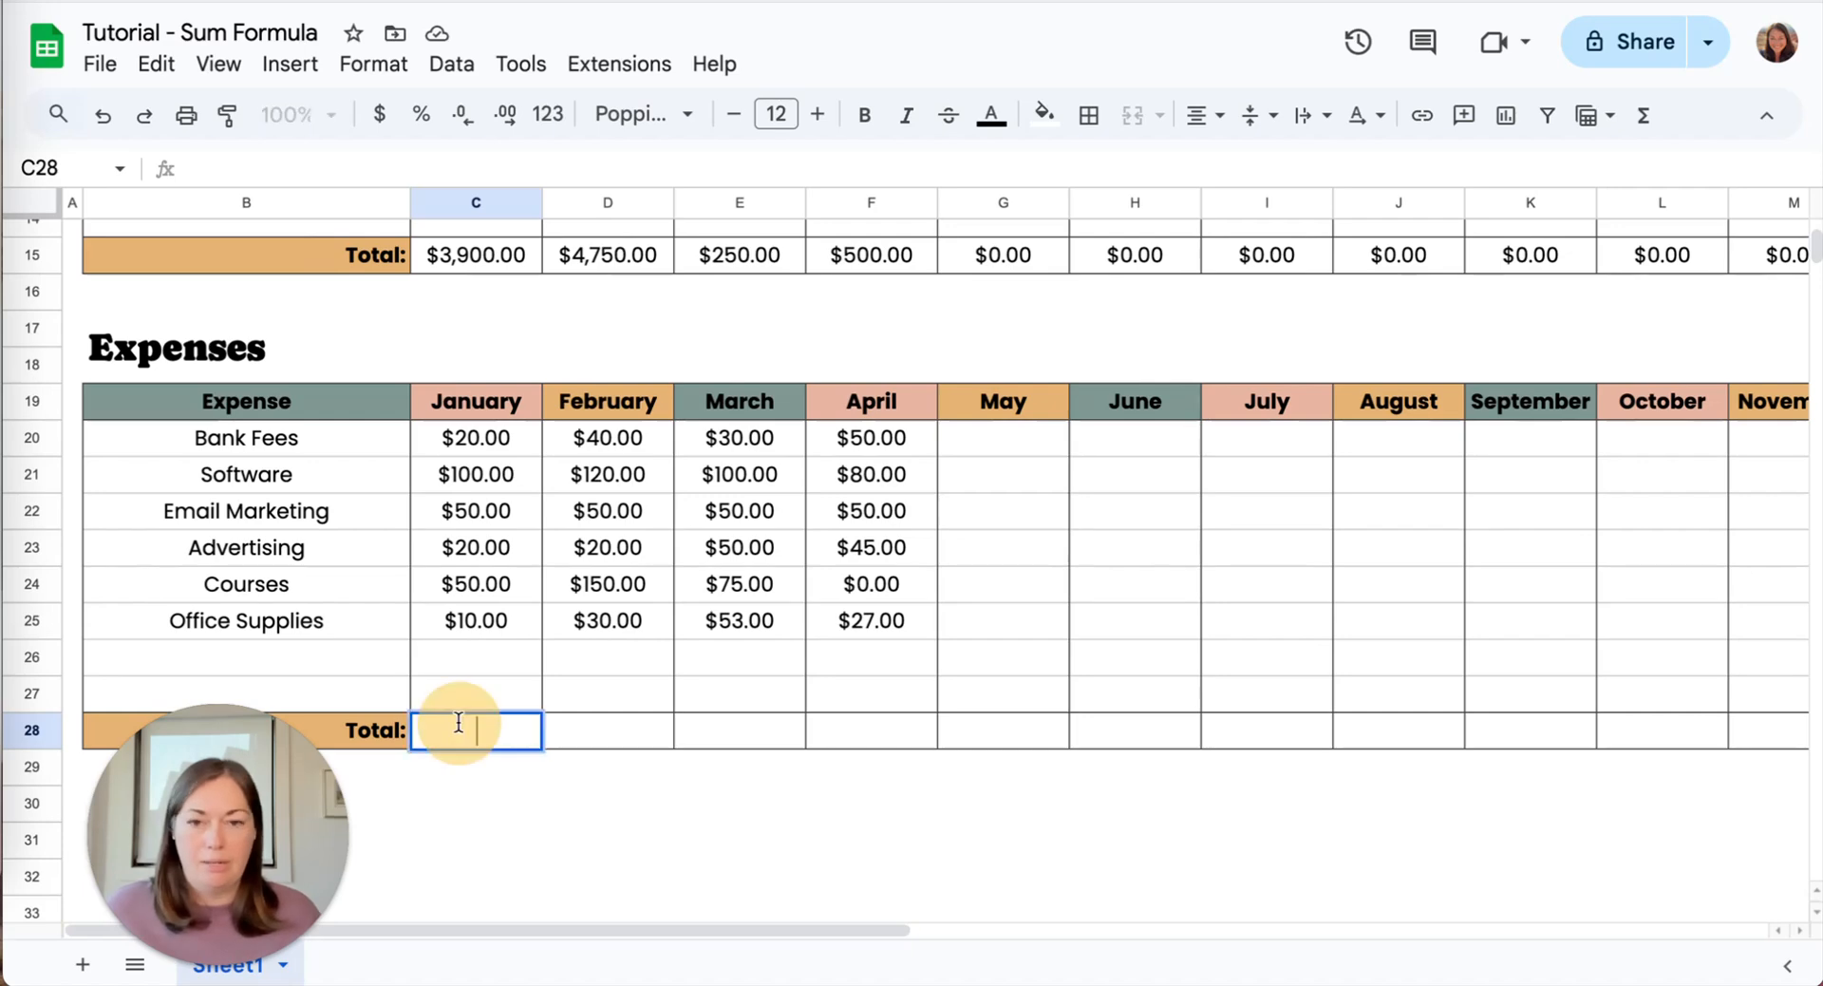
text(=)
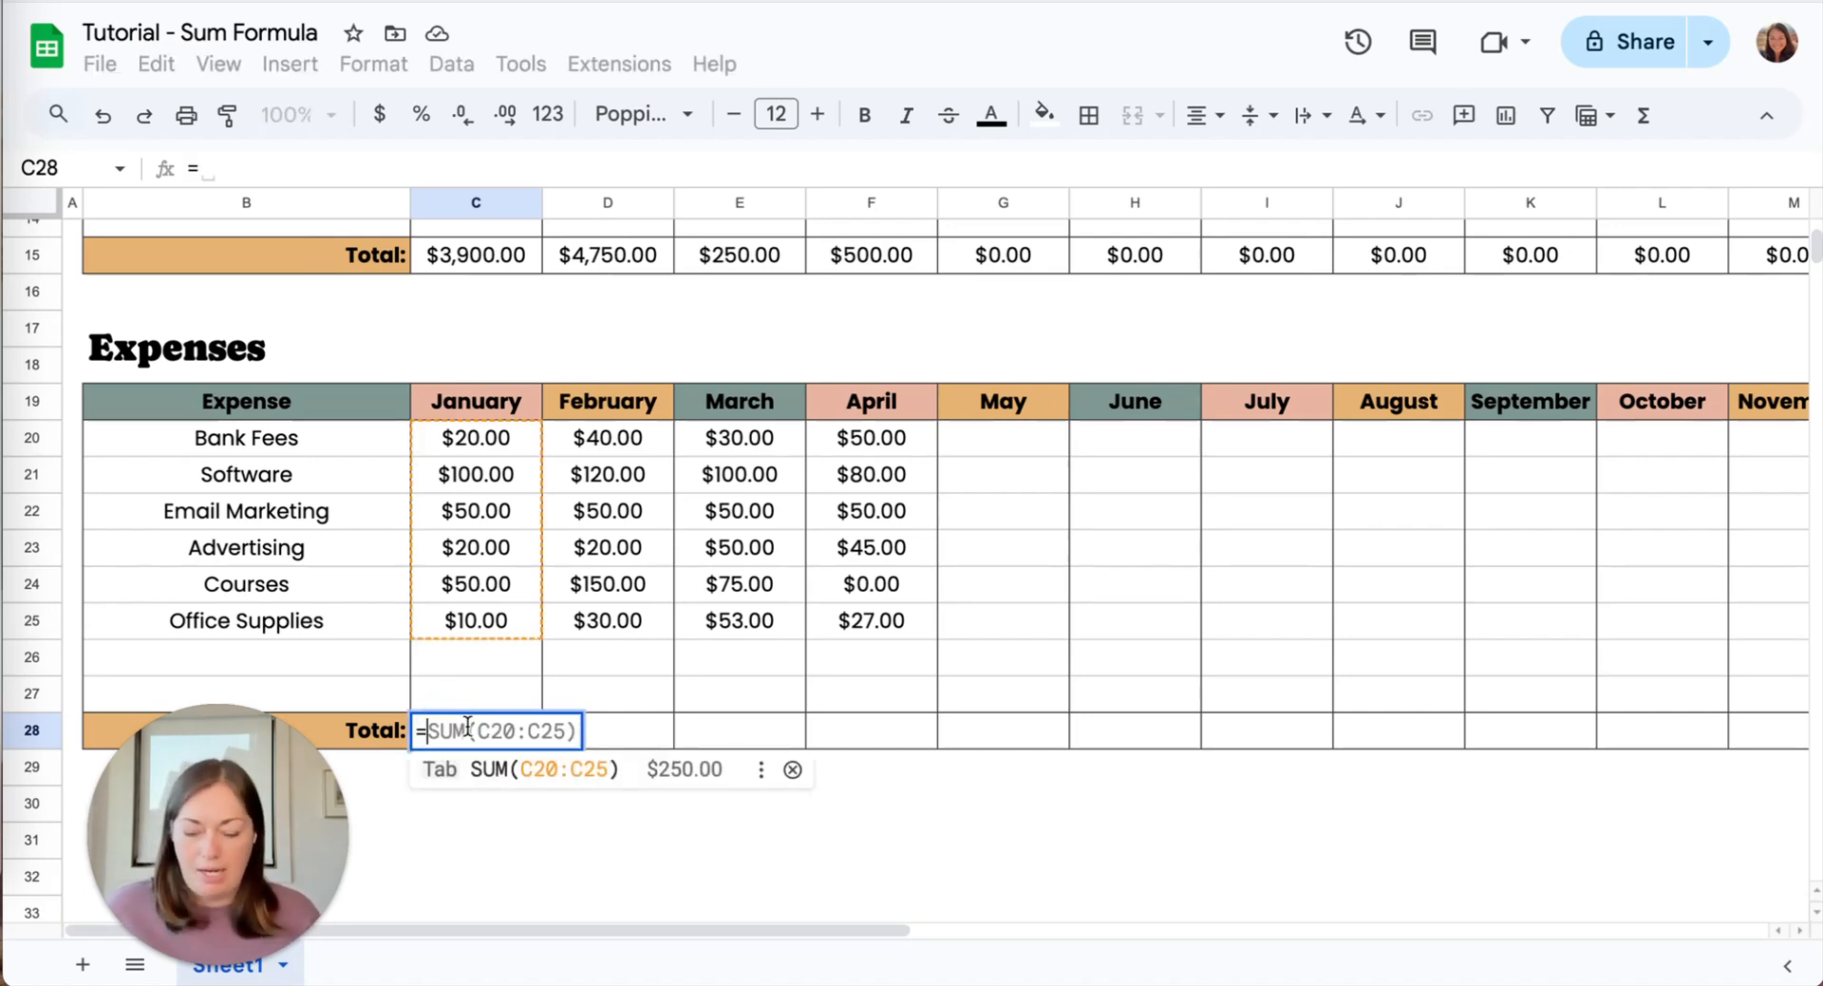
text(sum()
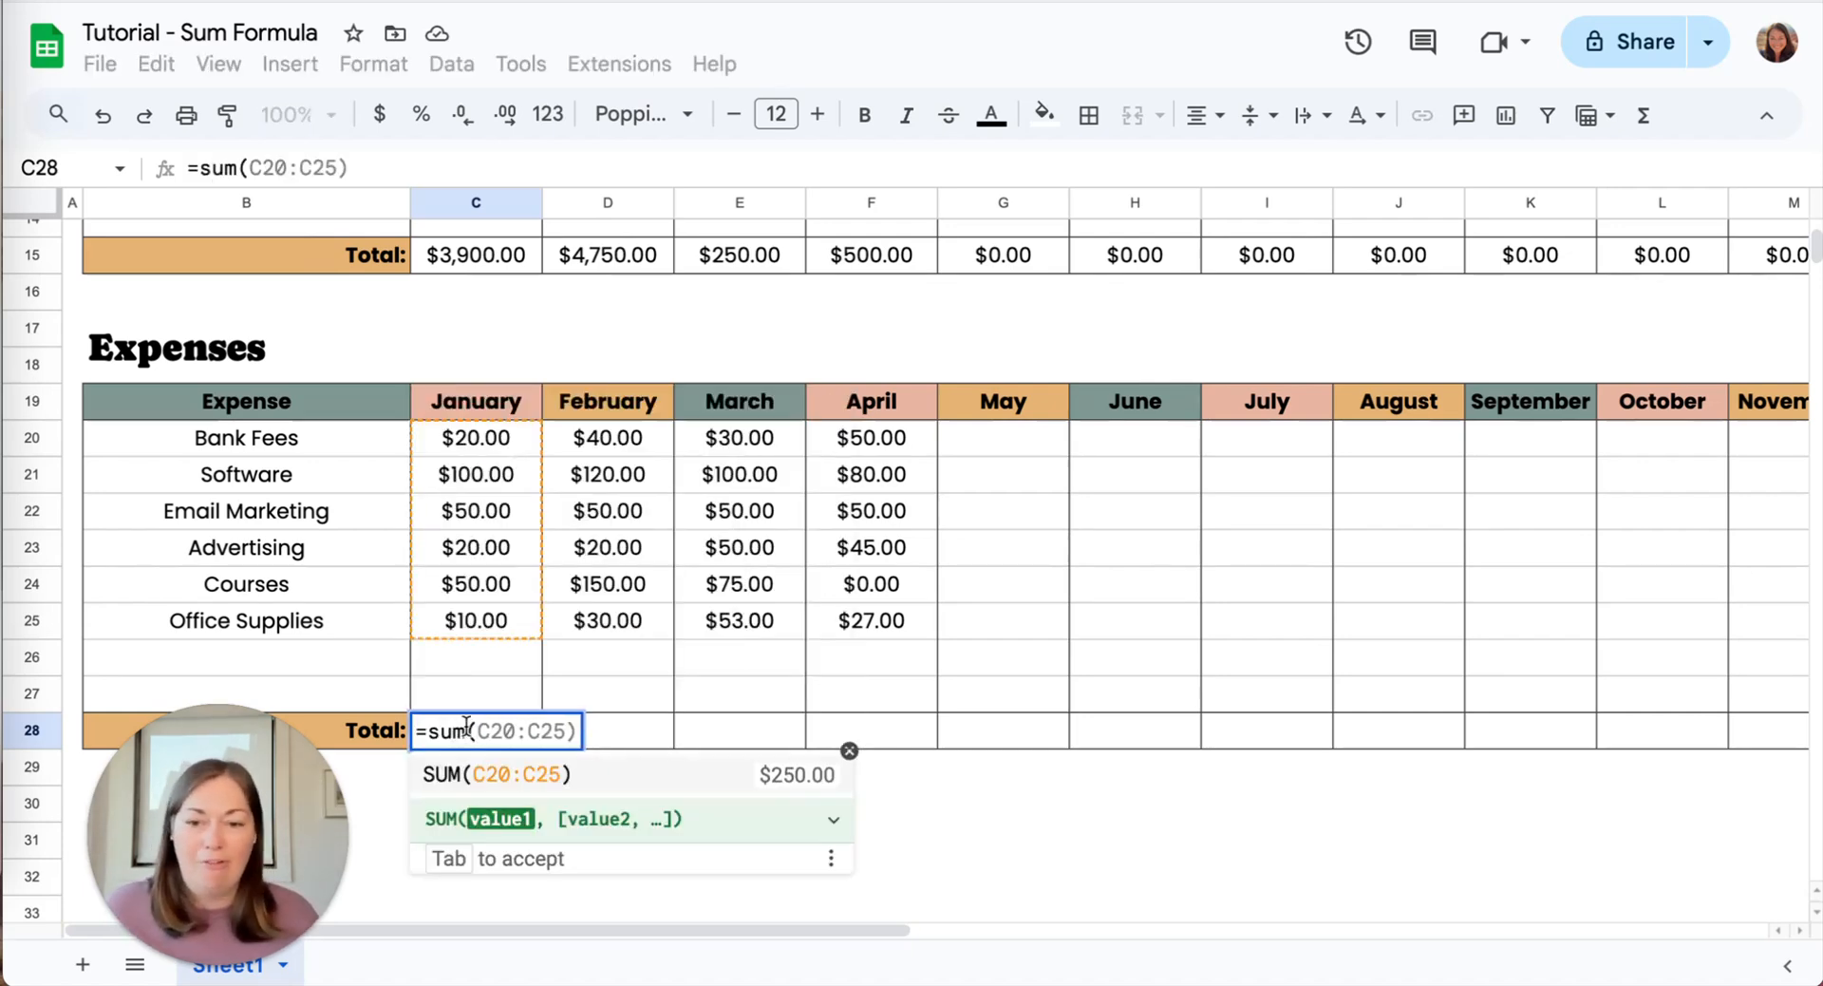
scroll(468, 521, up, 4)
drag(458, 404, 491, 649)
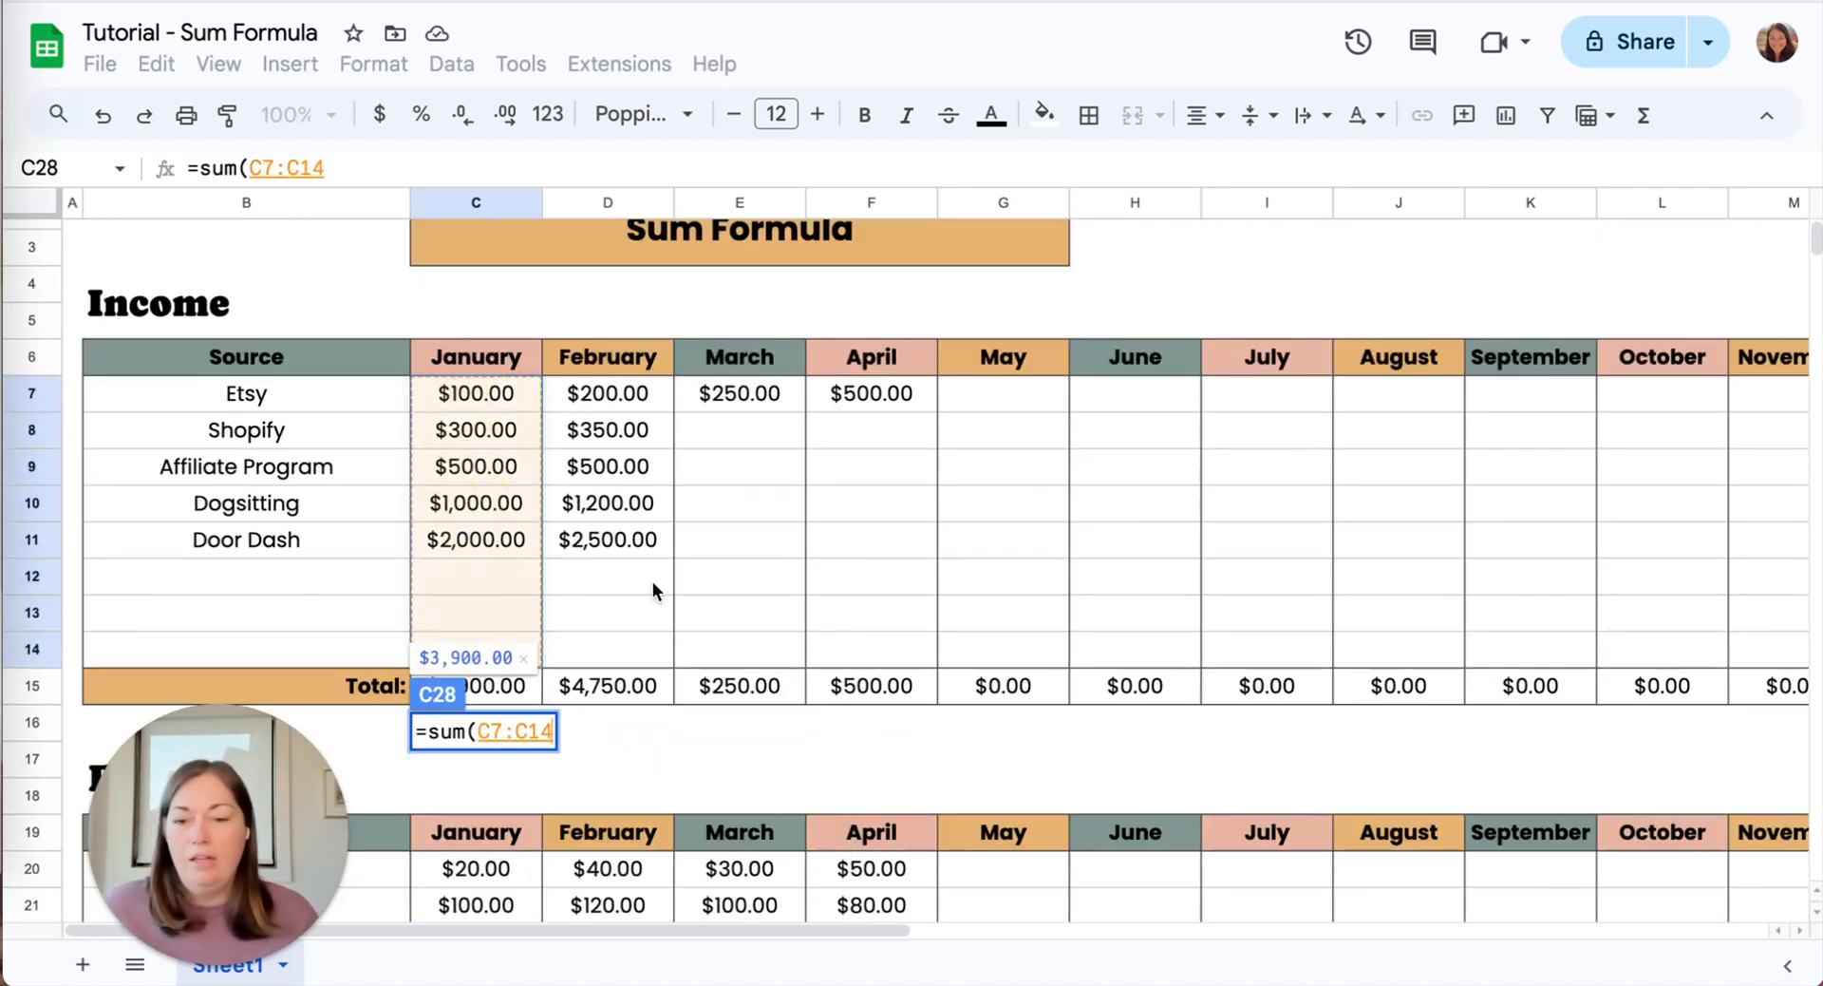
text(,)
scroll(693, 575, down, 4)
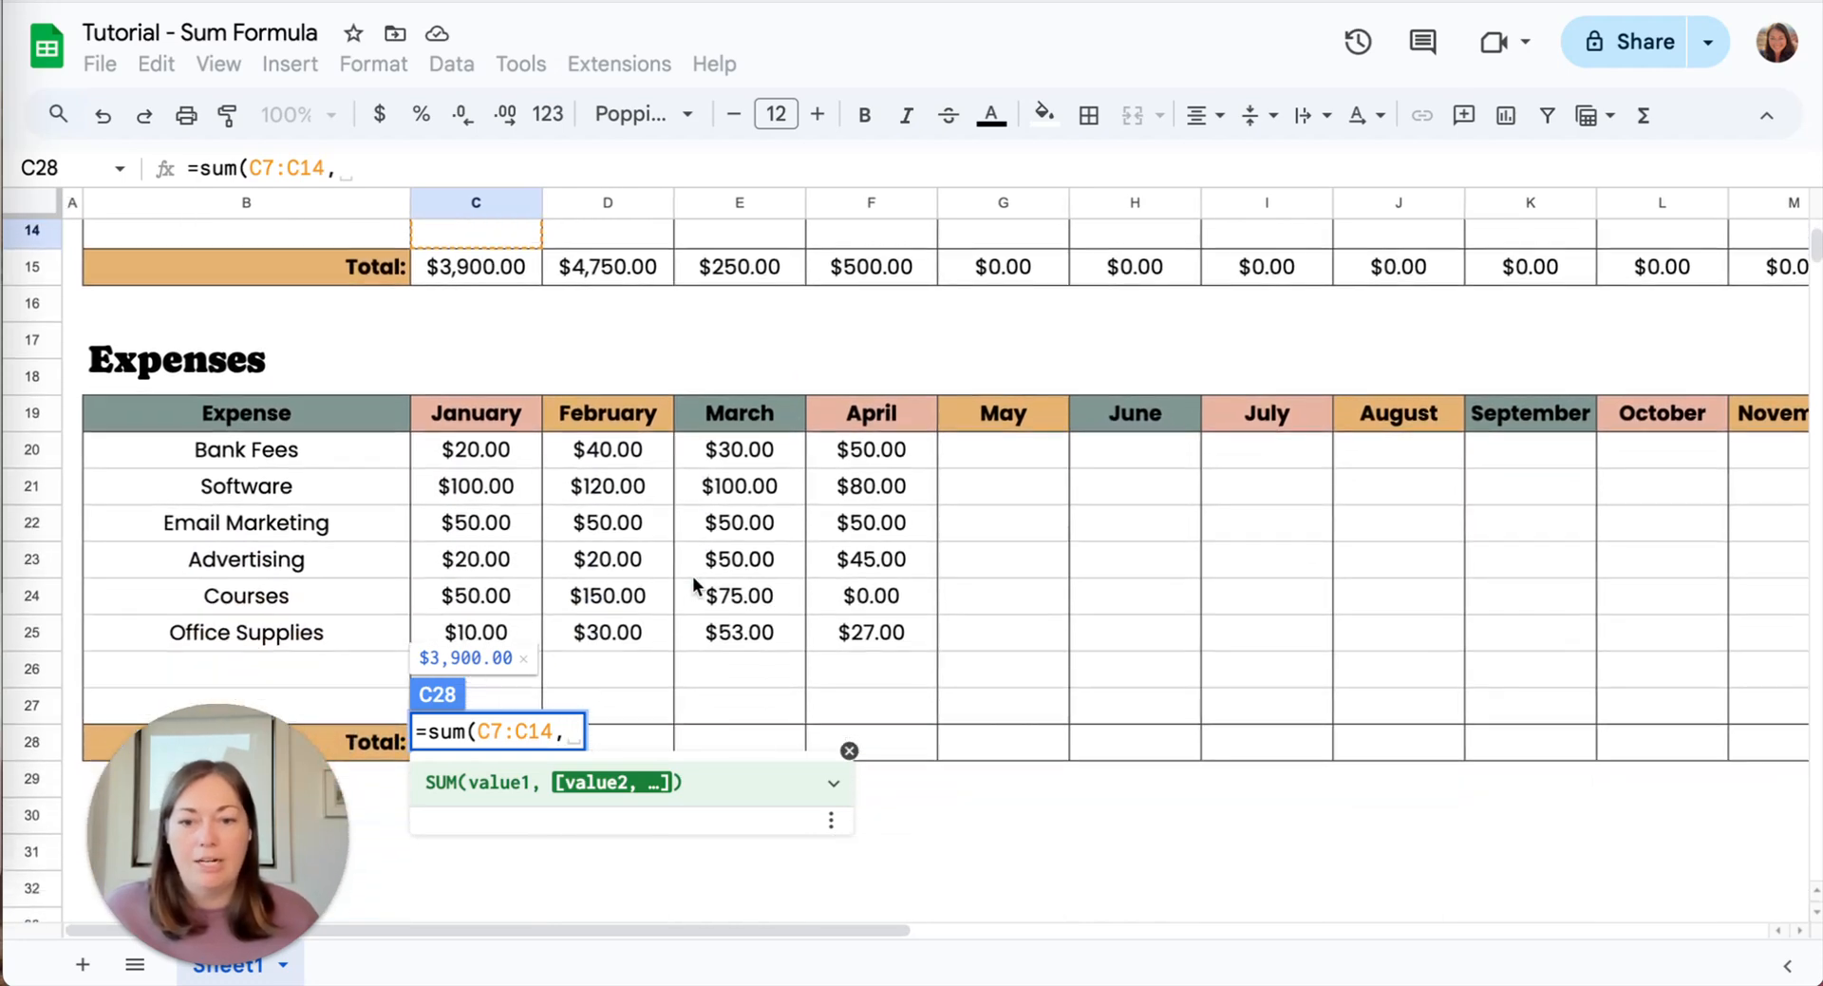
scroll(692, 575, down, 2)
drag(454, 380, 505, 641)
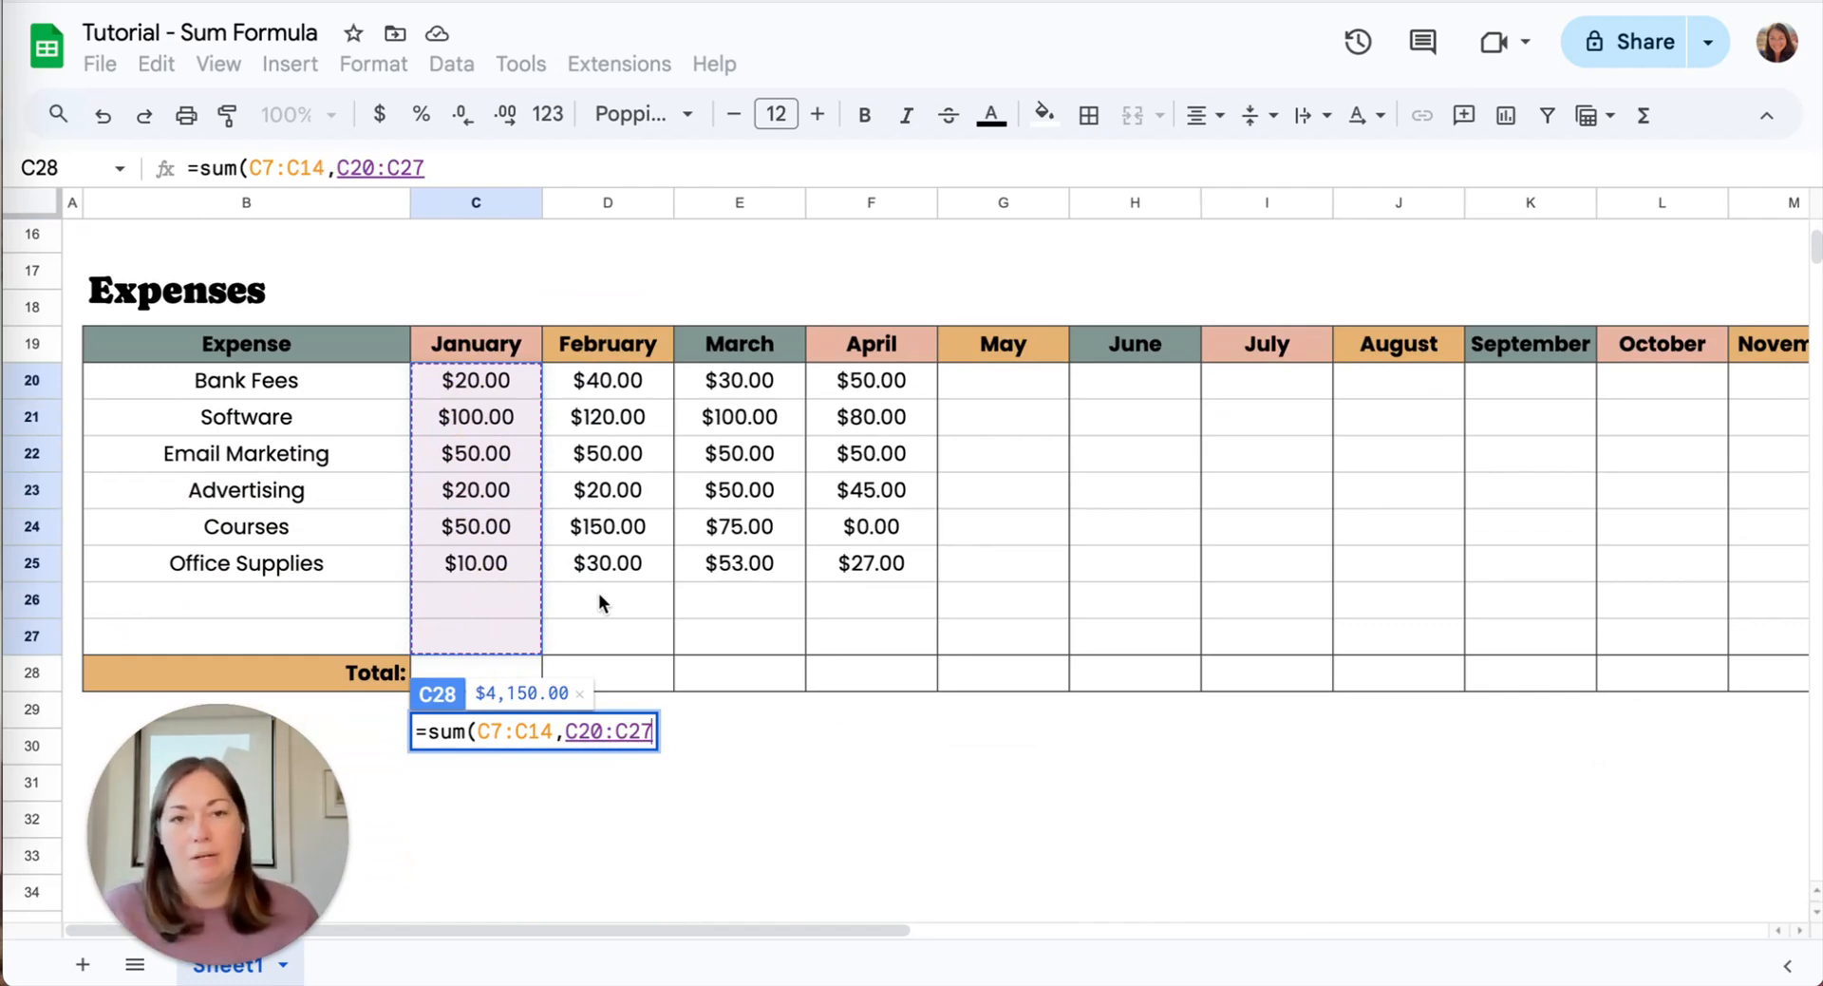
text(,)
drag(608, 379, 630, 623)
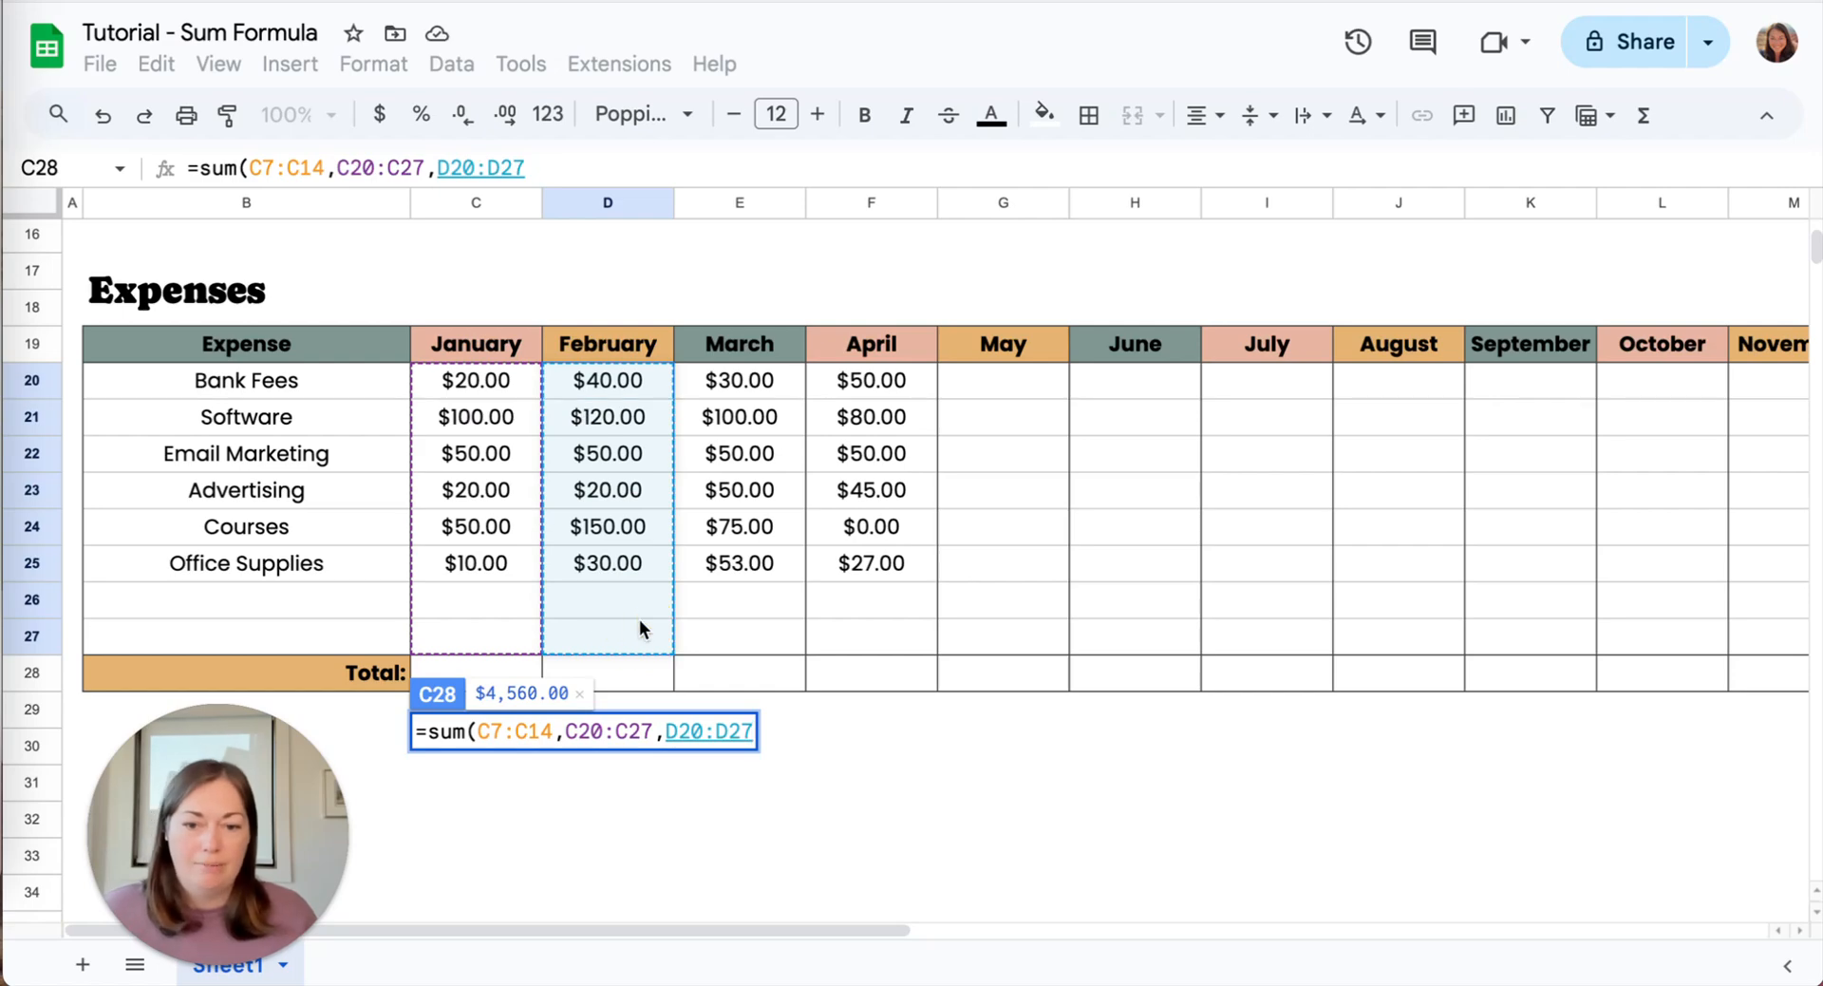
text())
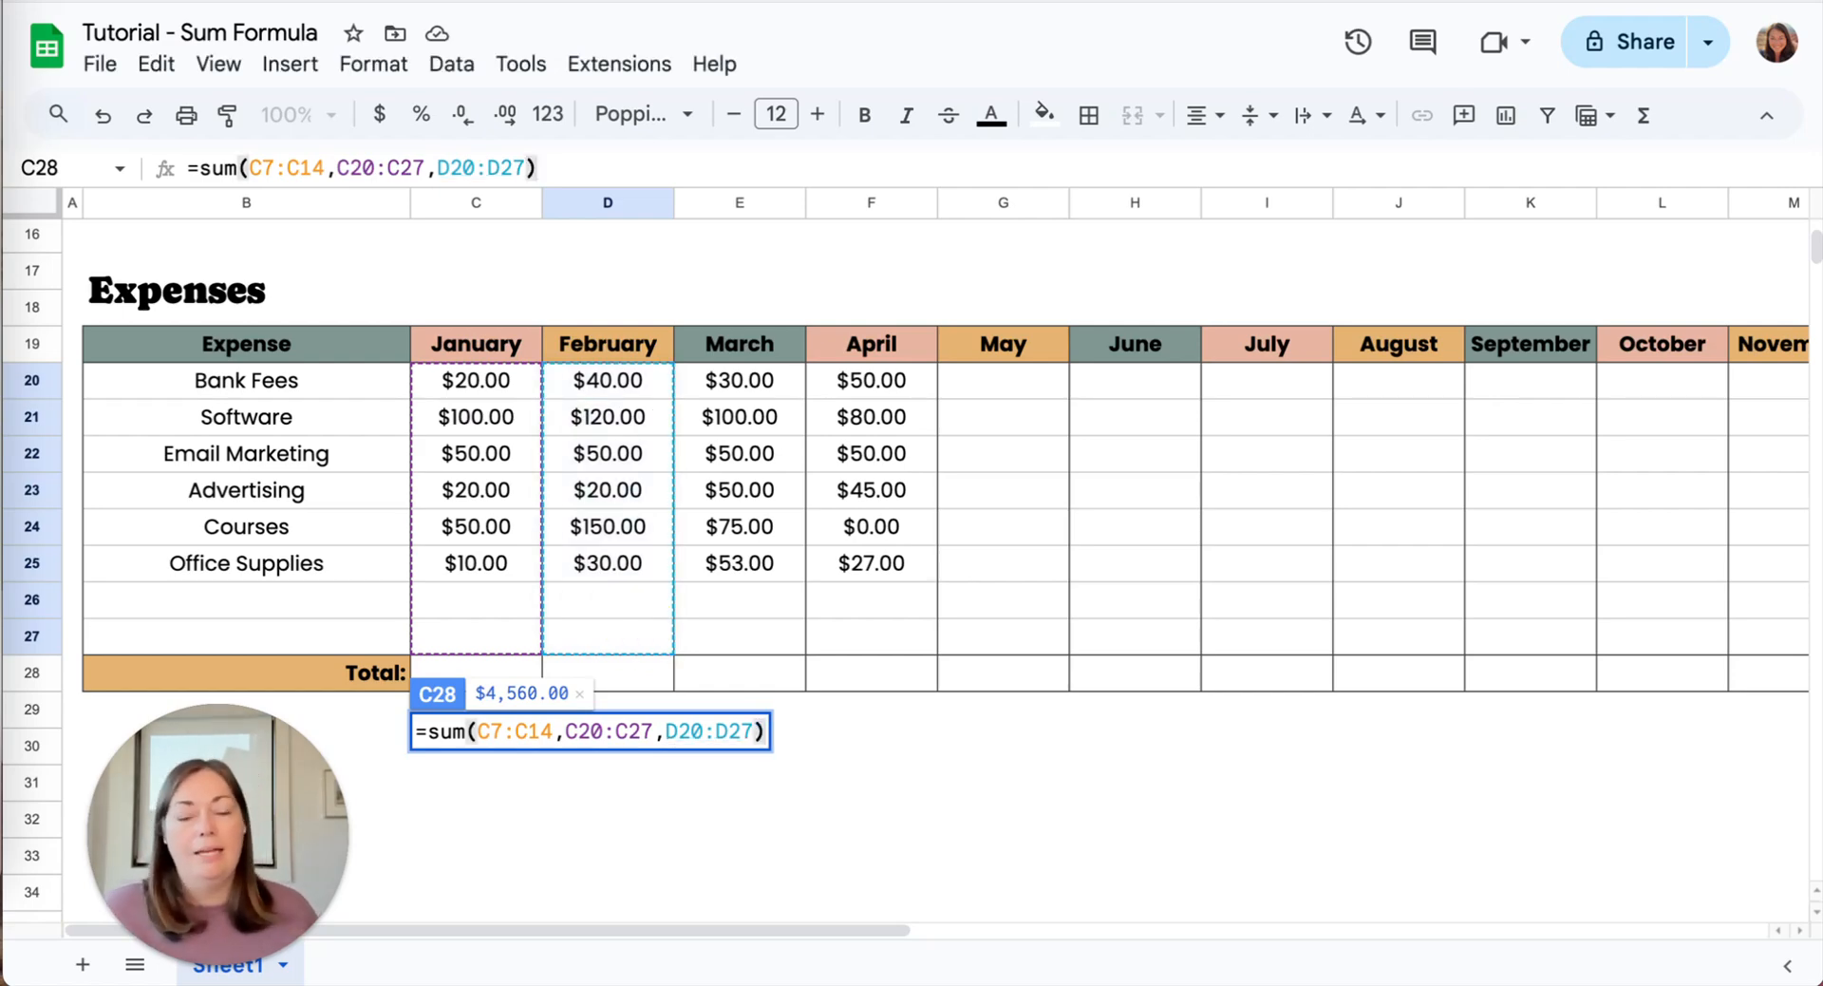
key(Return)
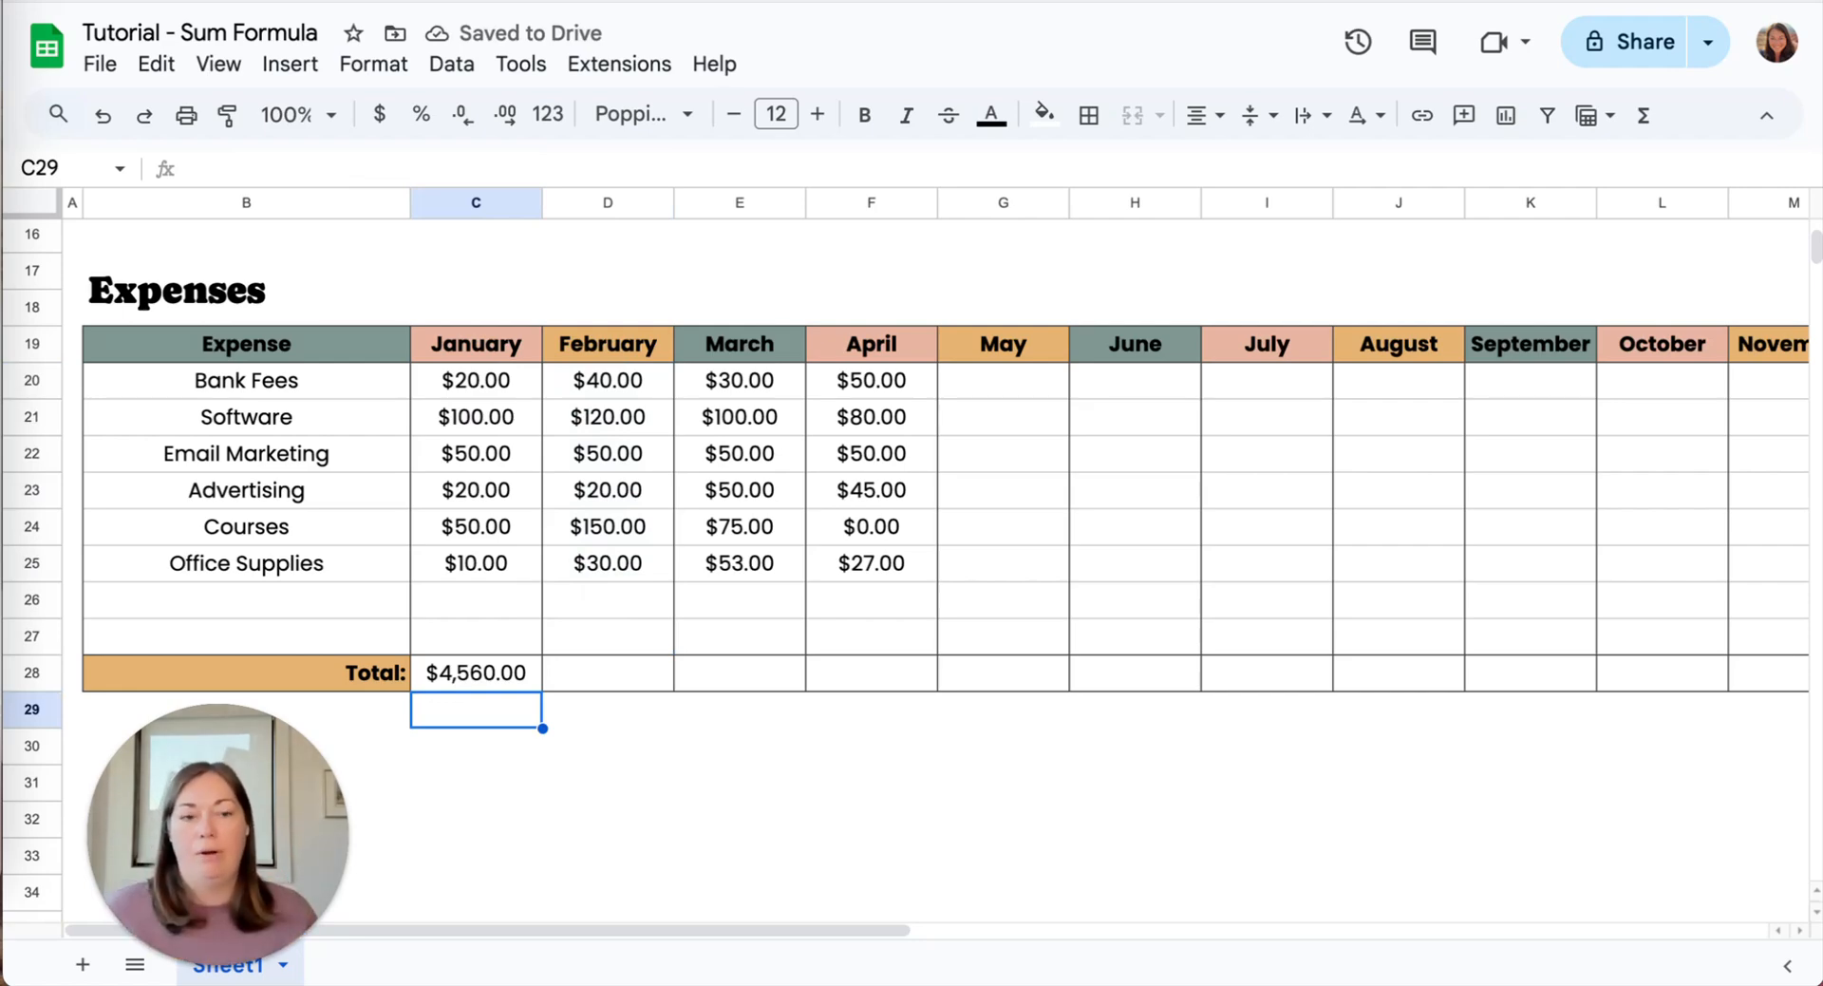
click(467, 678)
key(Delete)
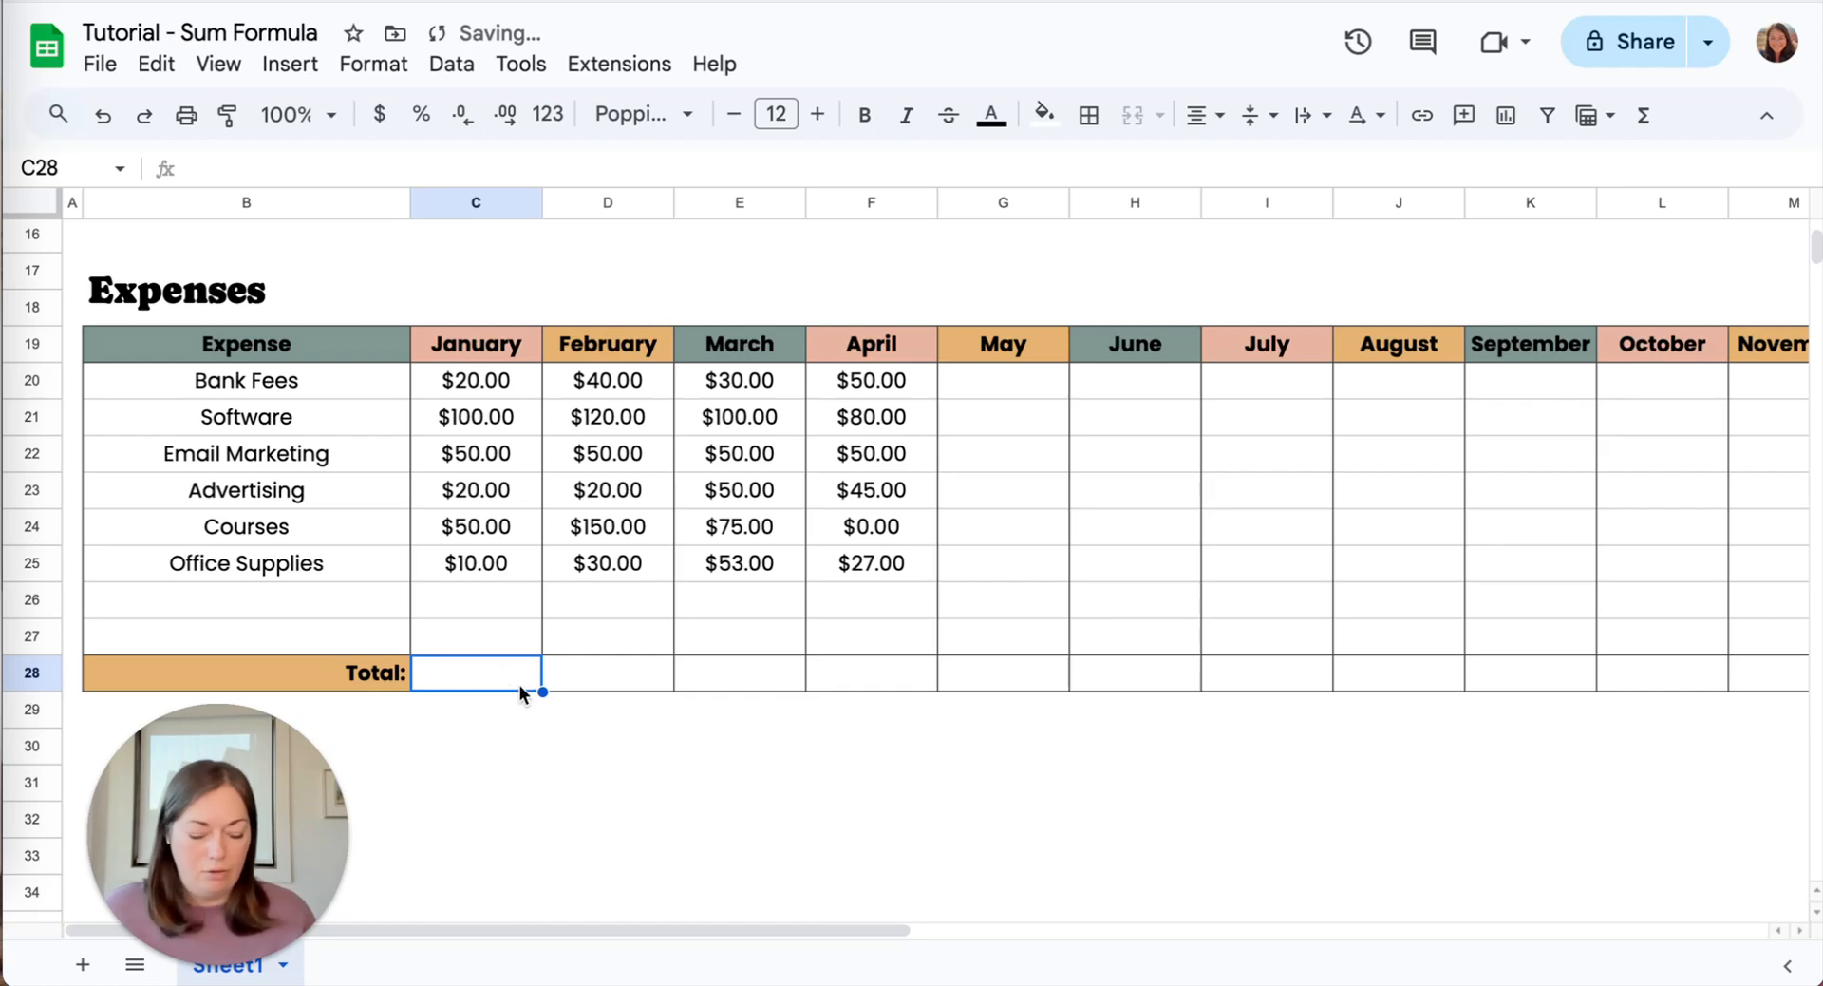
Enter the formula =sum(C20,D22,E20,F21,F23,F25,C24,D20) in C28 to add individual, non-adjacent expense cells.
text(=sum()
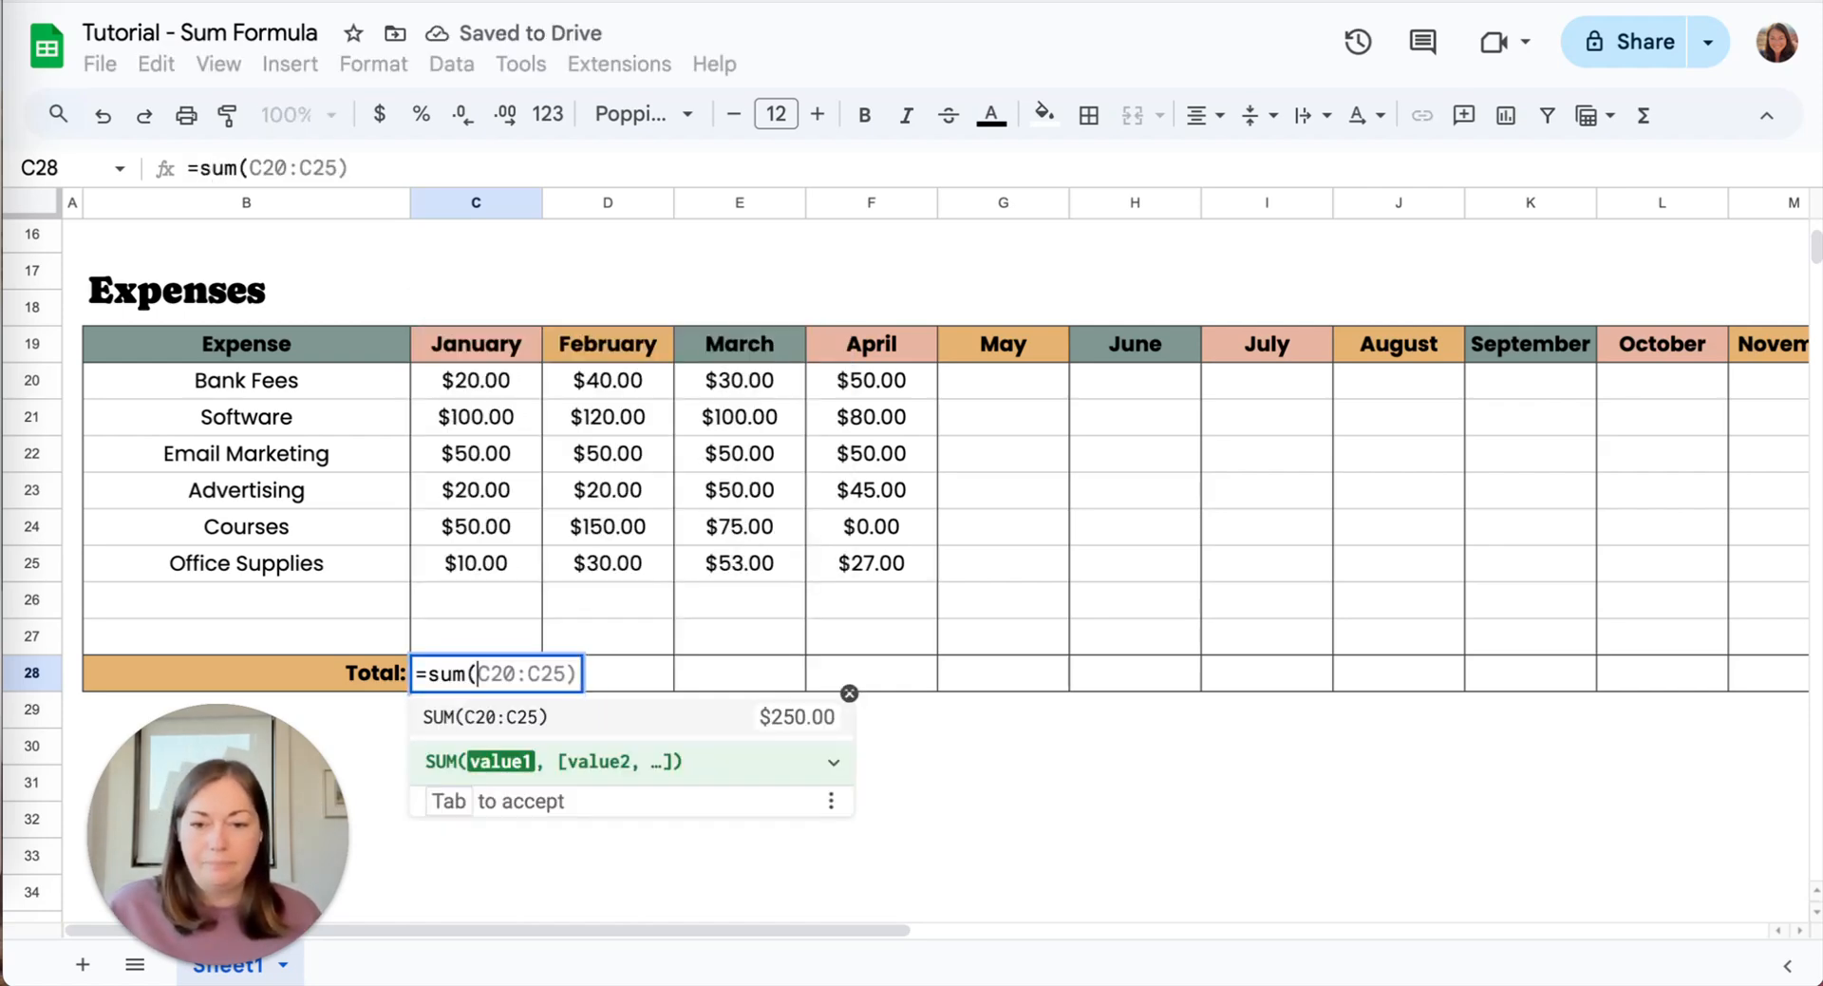
click(481, 380)
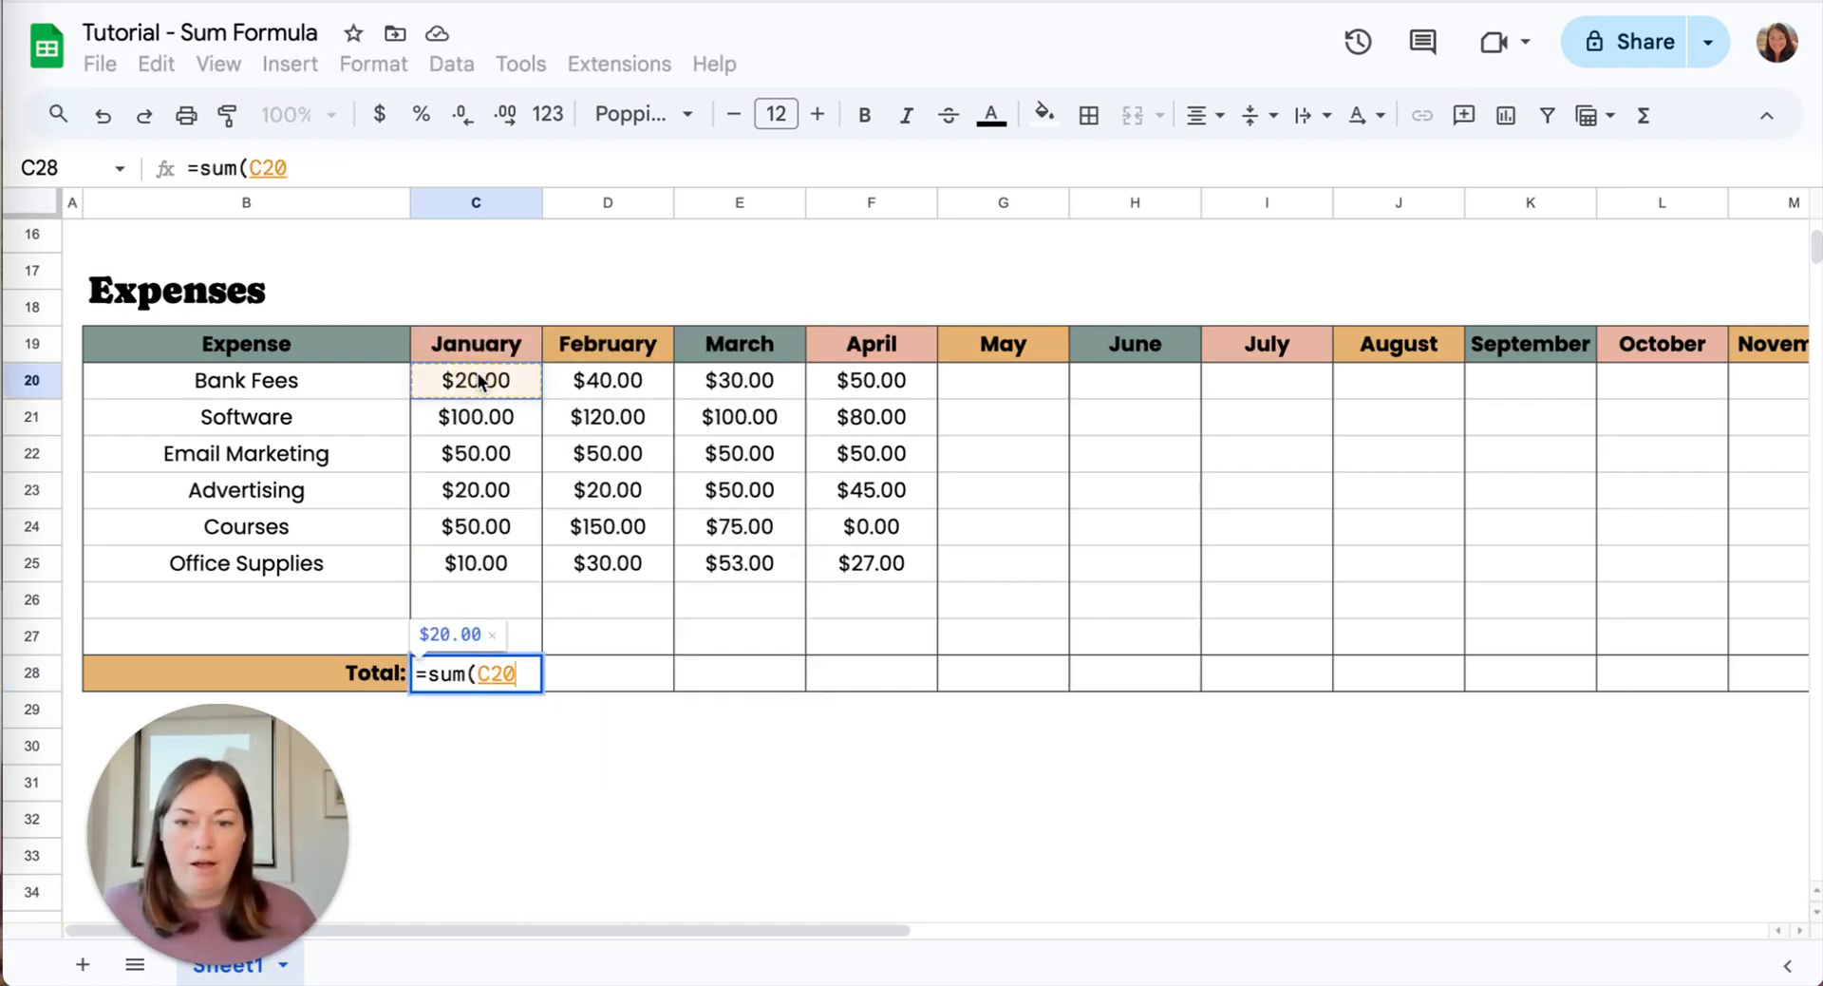
text(,)
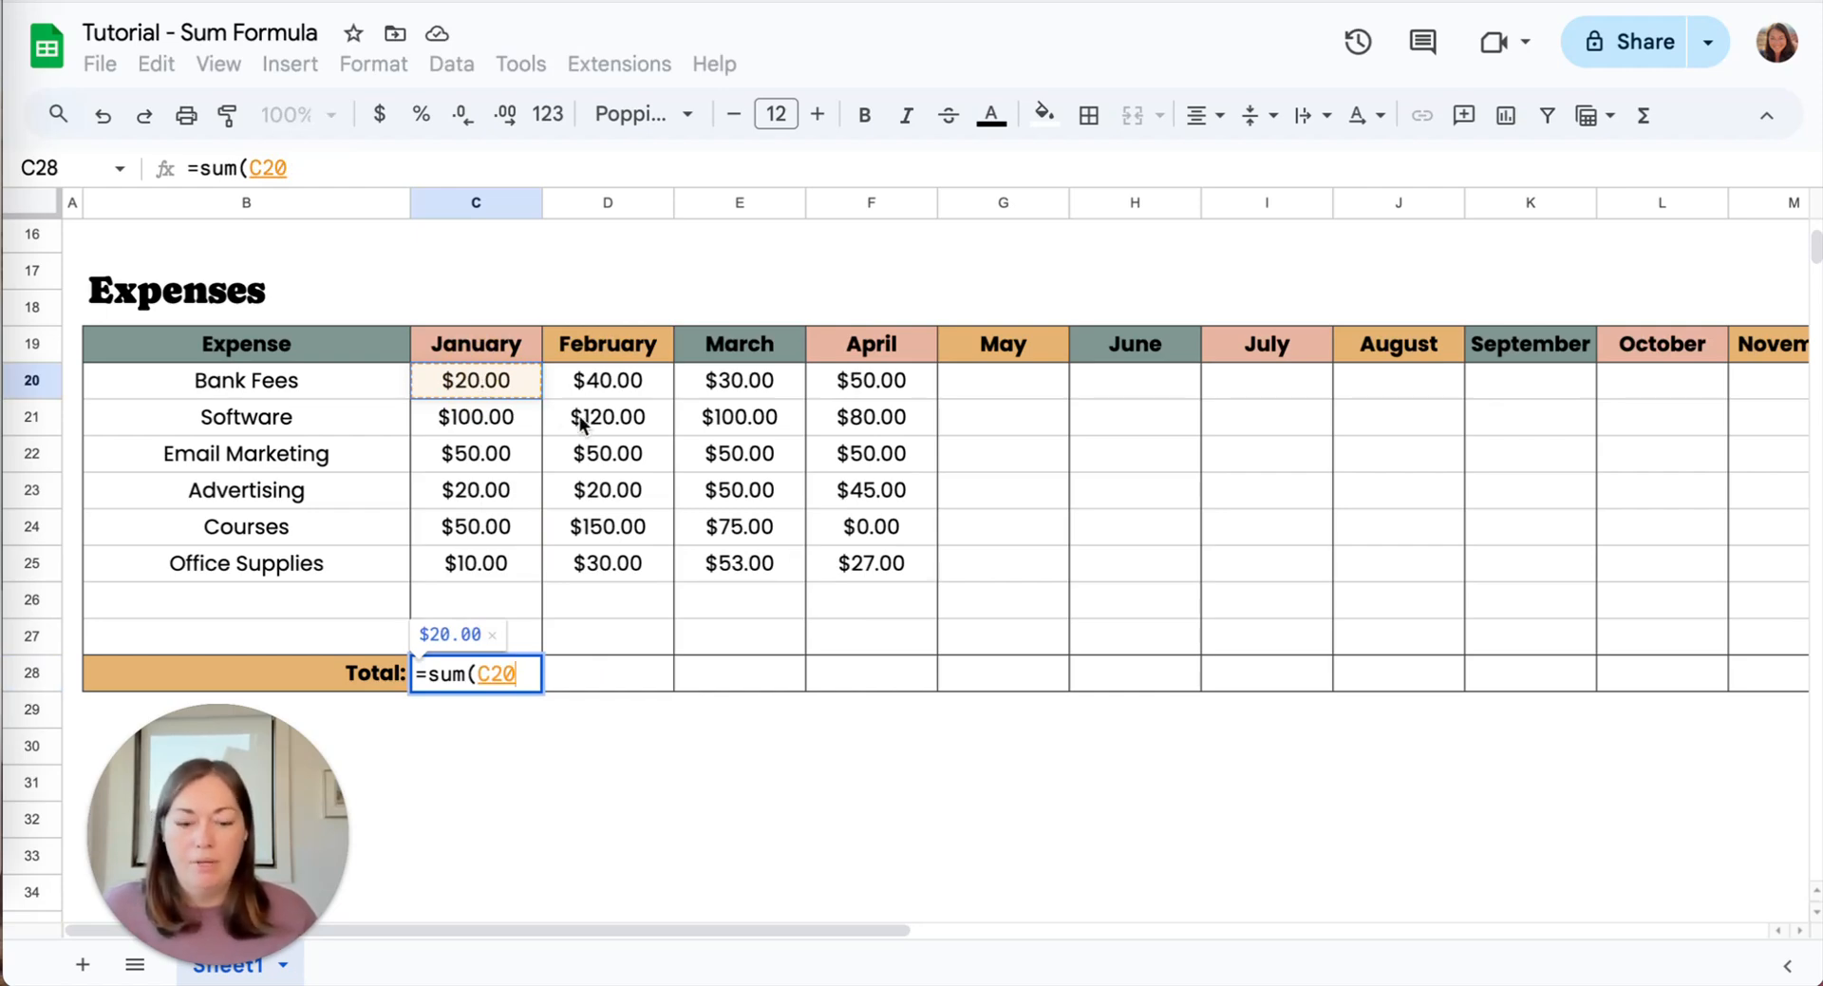
click(631, 457)
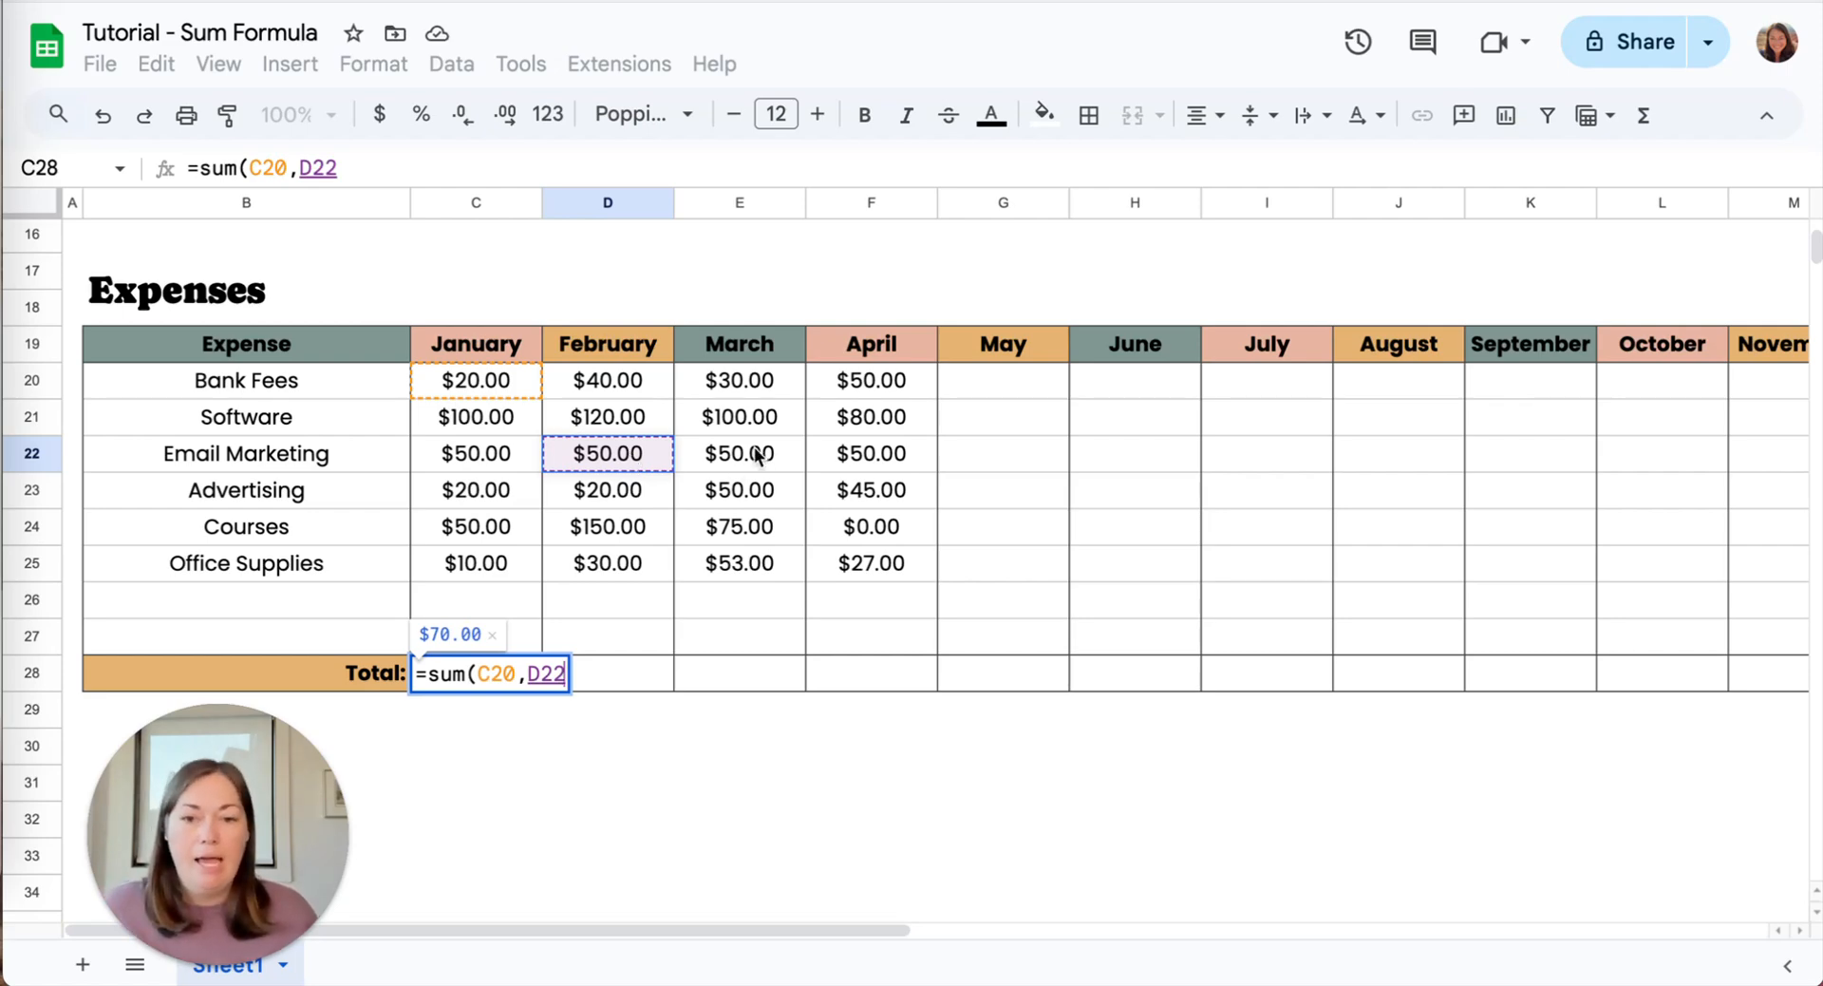
text(,)
click(771, 389)
text(,)
click(854, 429)
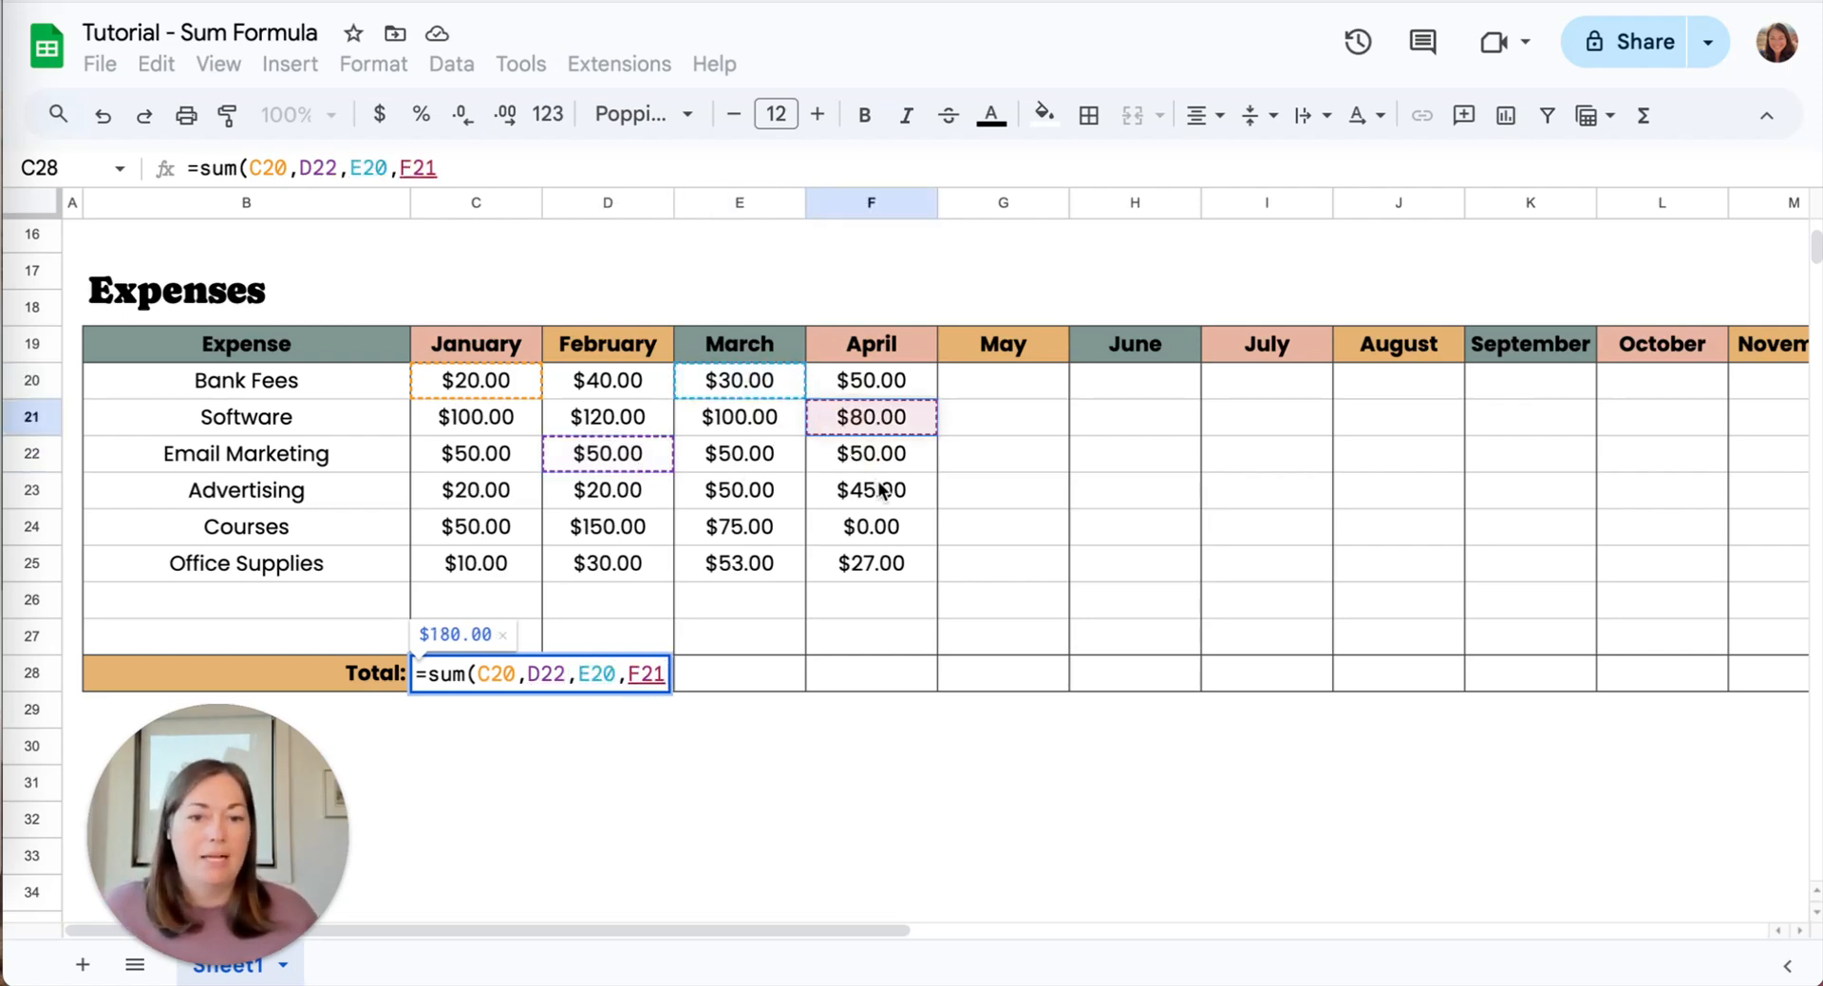
text(,)
click(872, 489)
text(,)
click(862, 568)
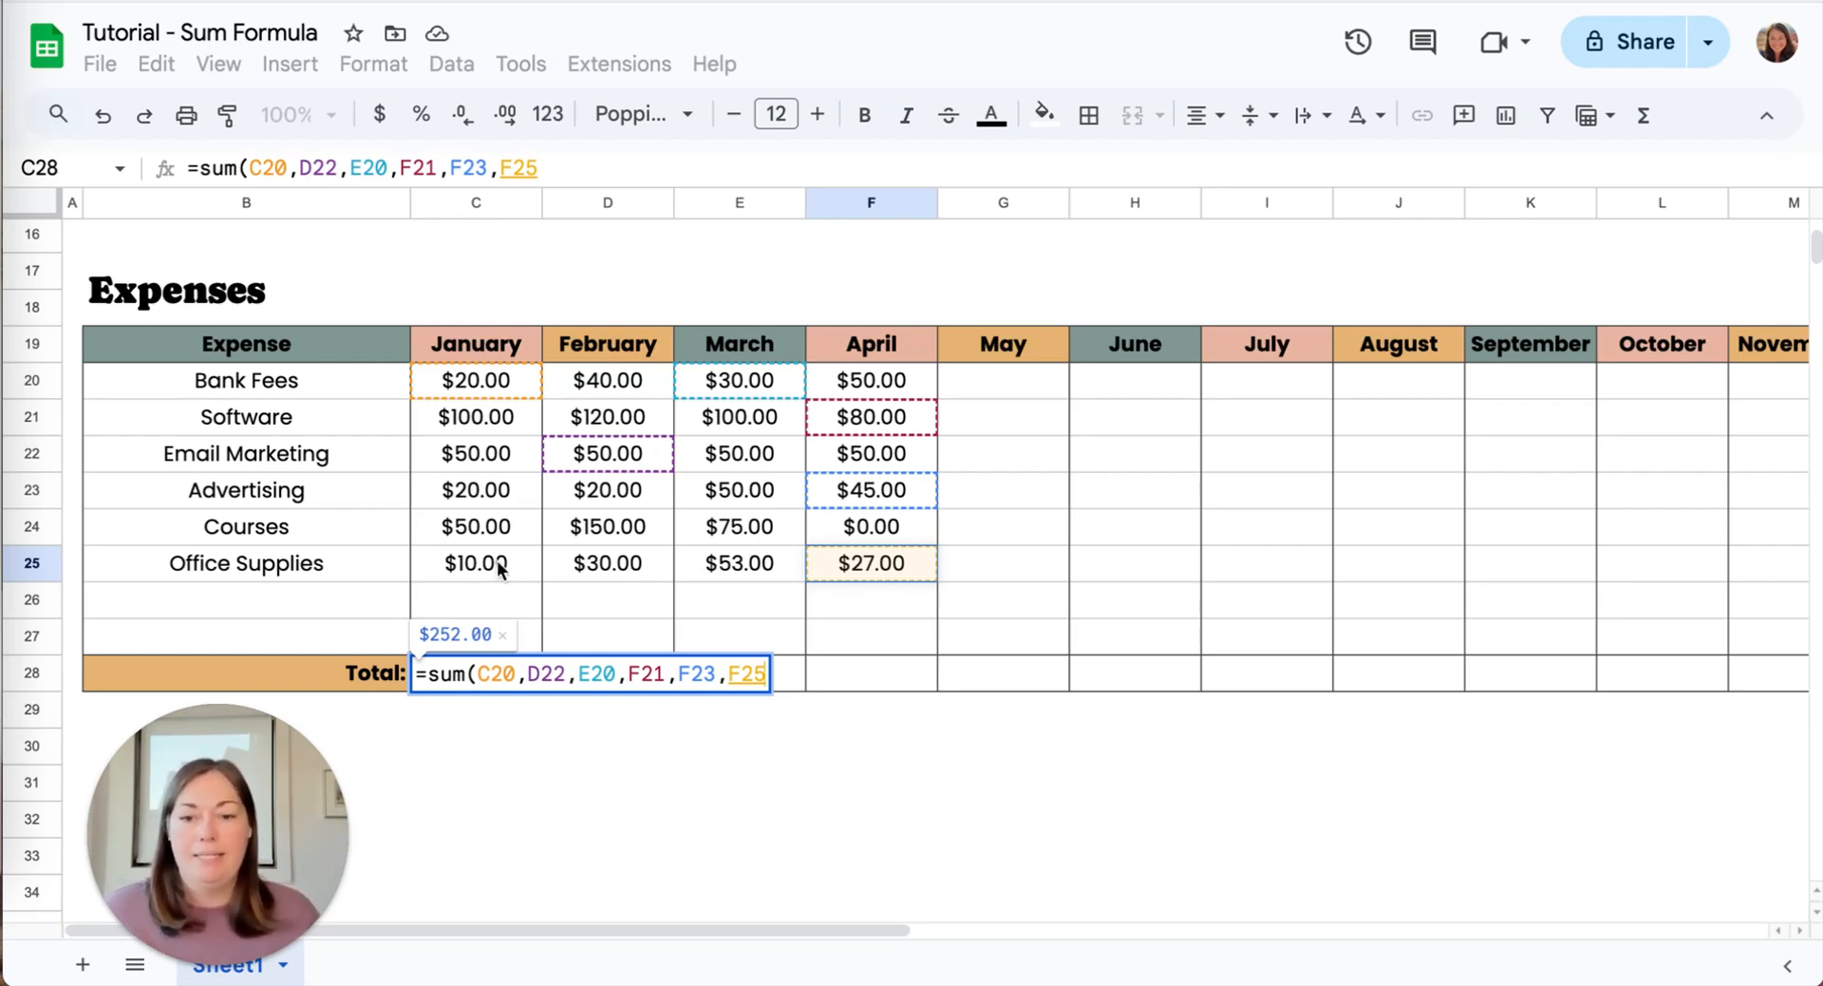
text(,)
click(486, 524)
text(,)
click(632, 385)
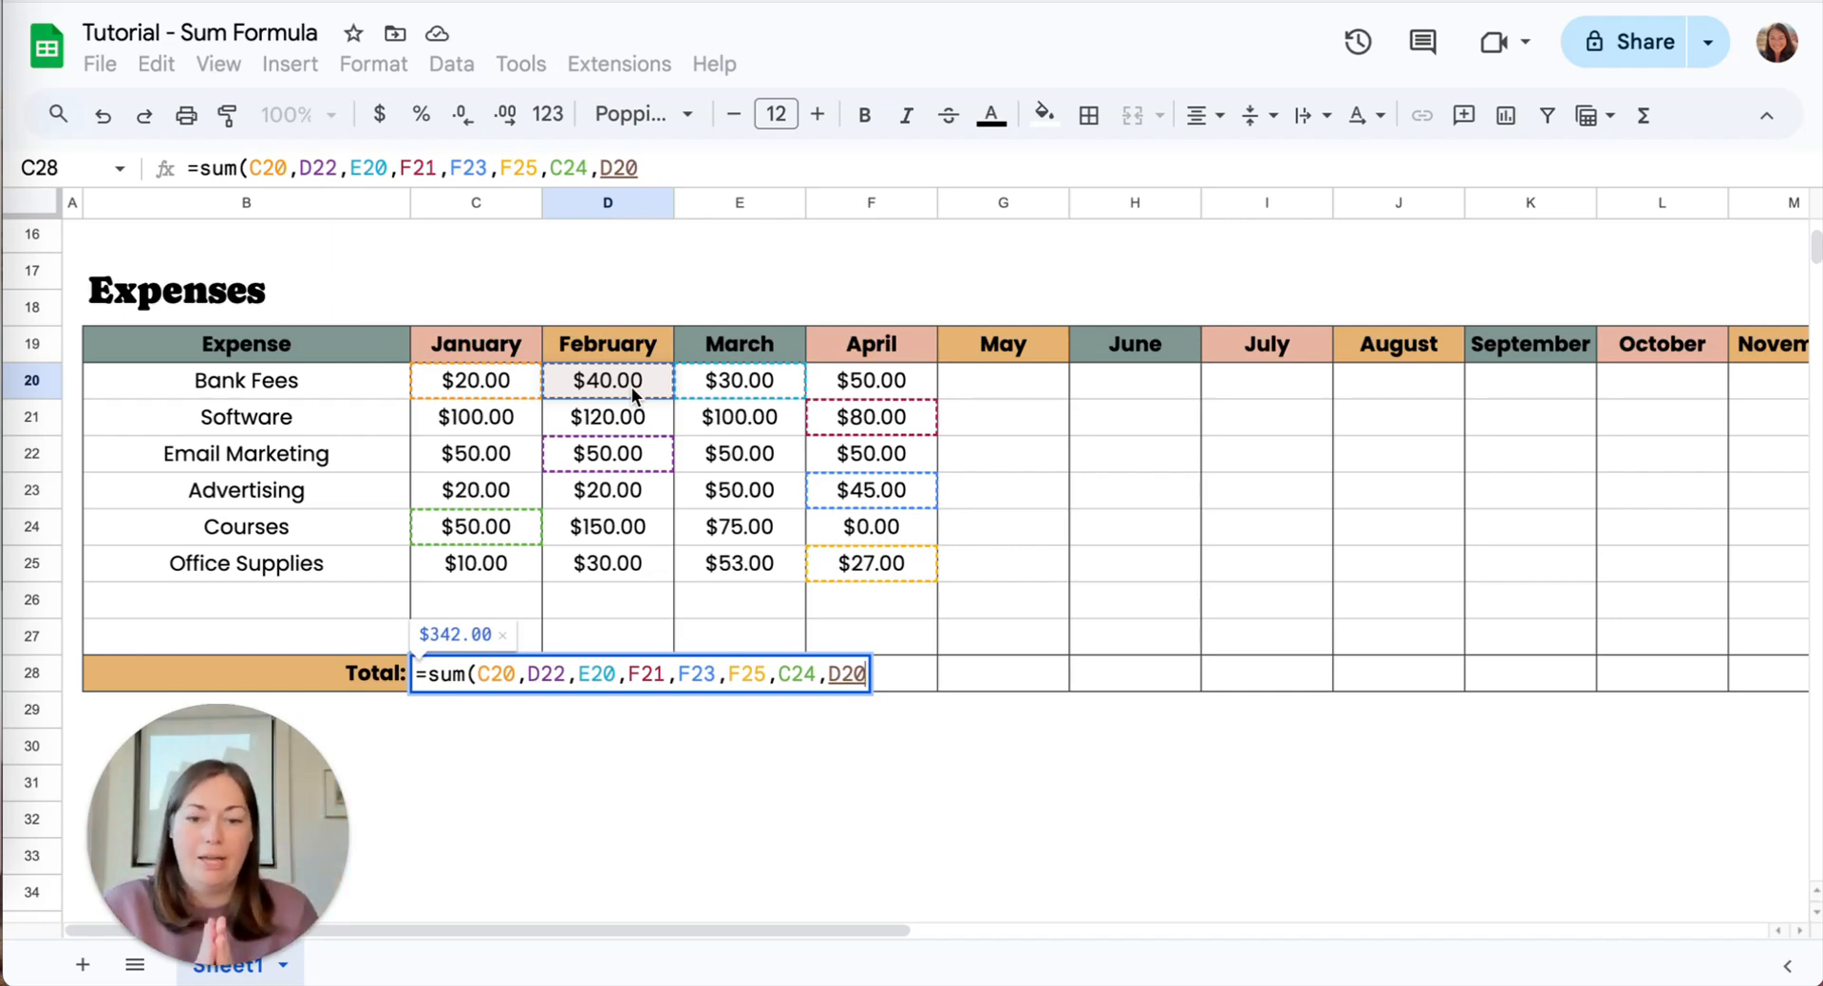
text())
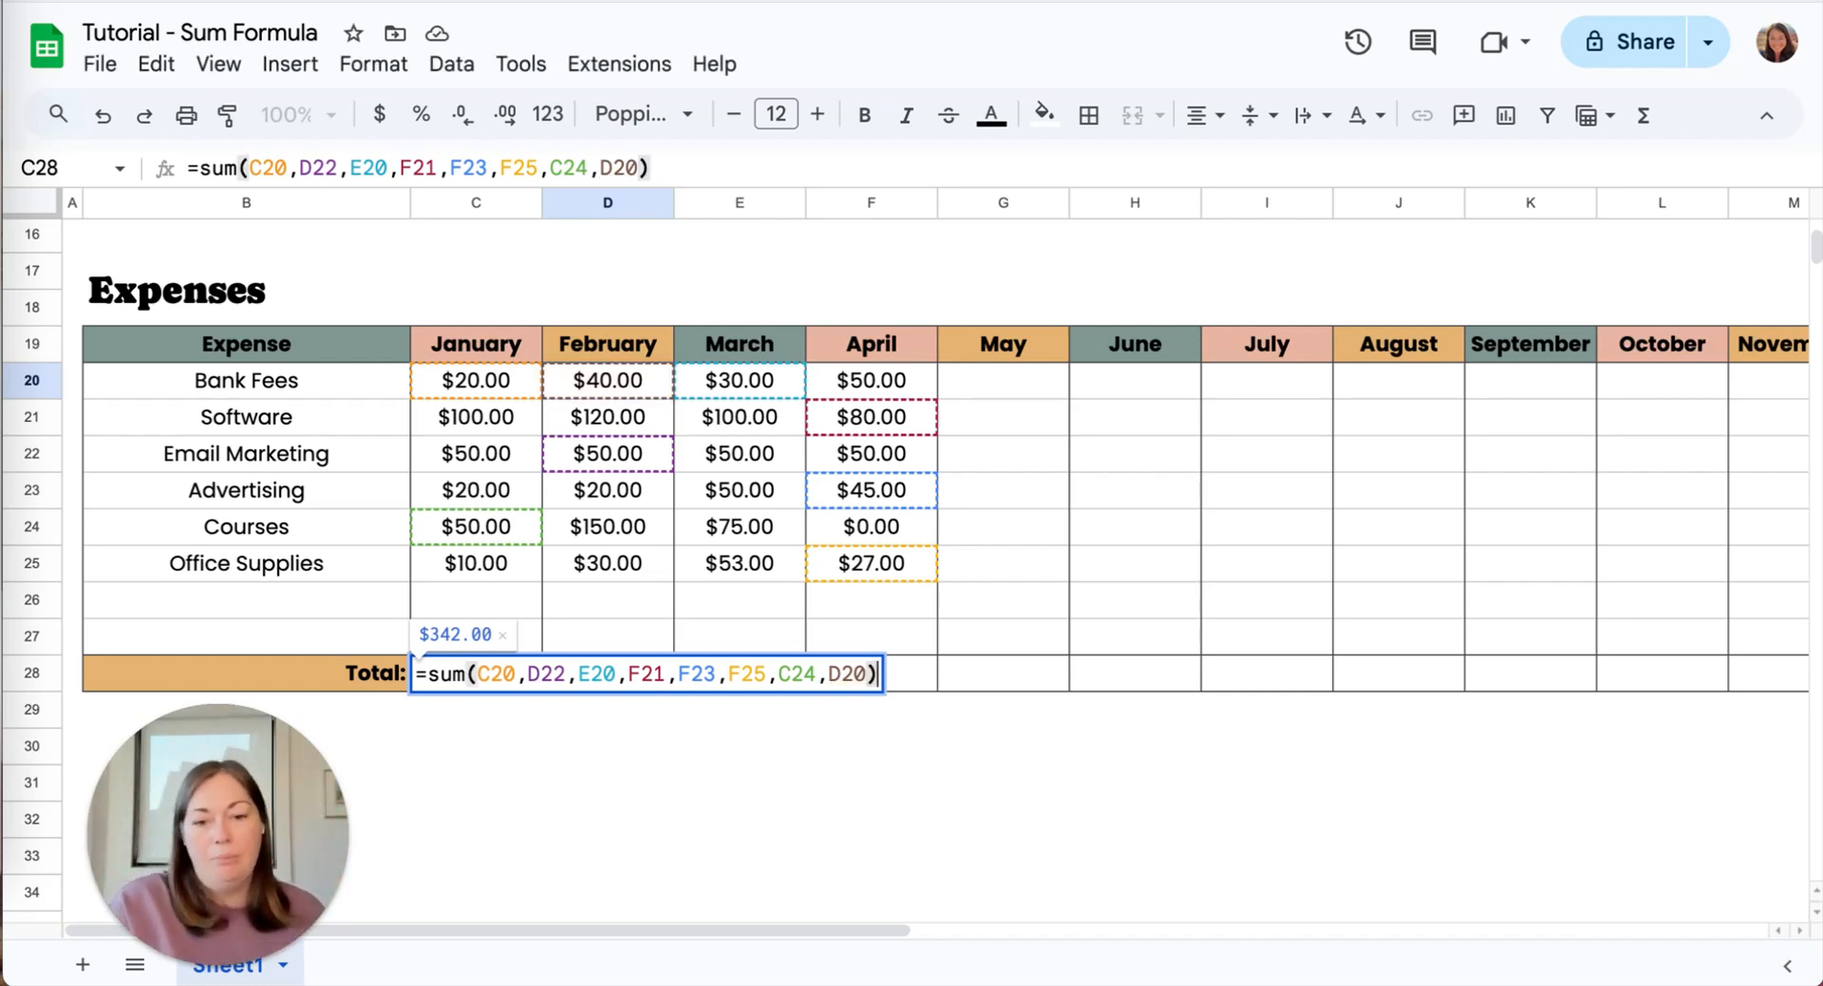
key(Return)
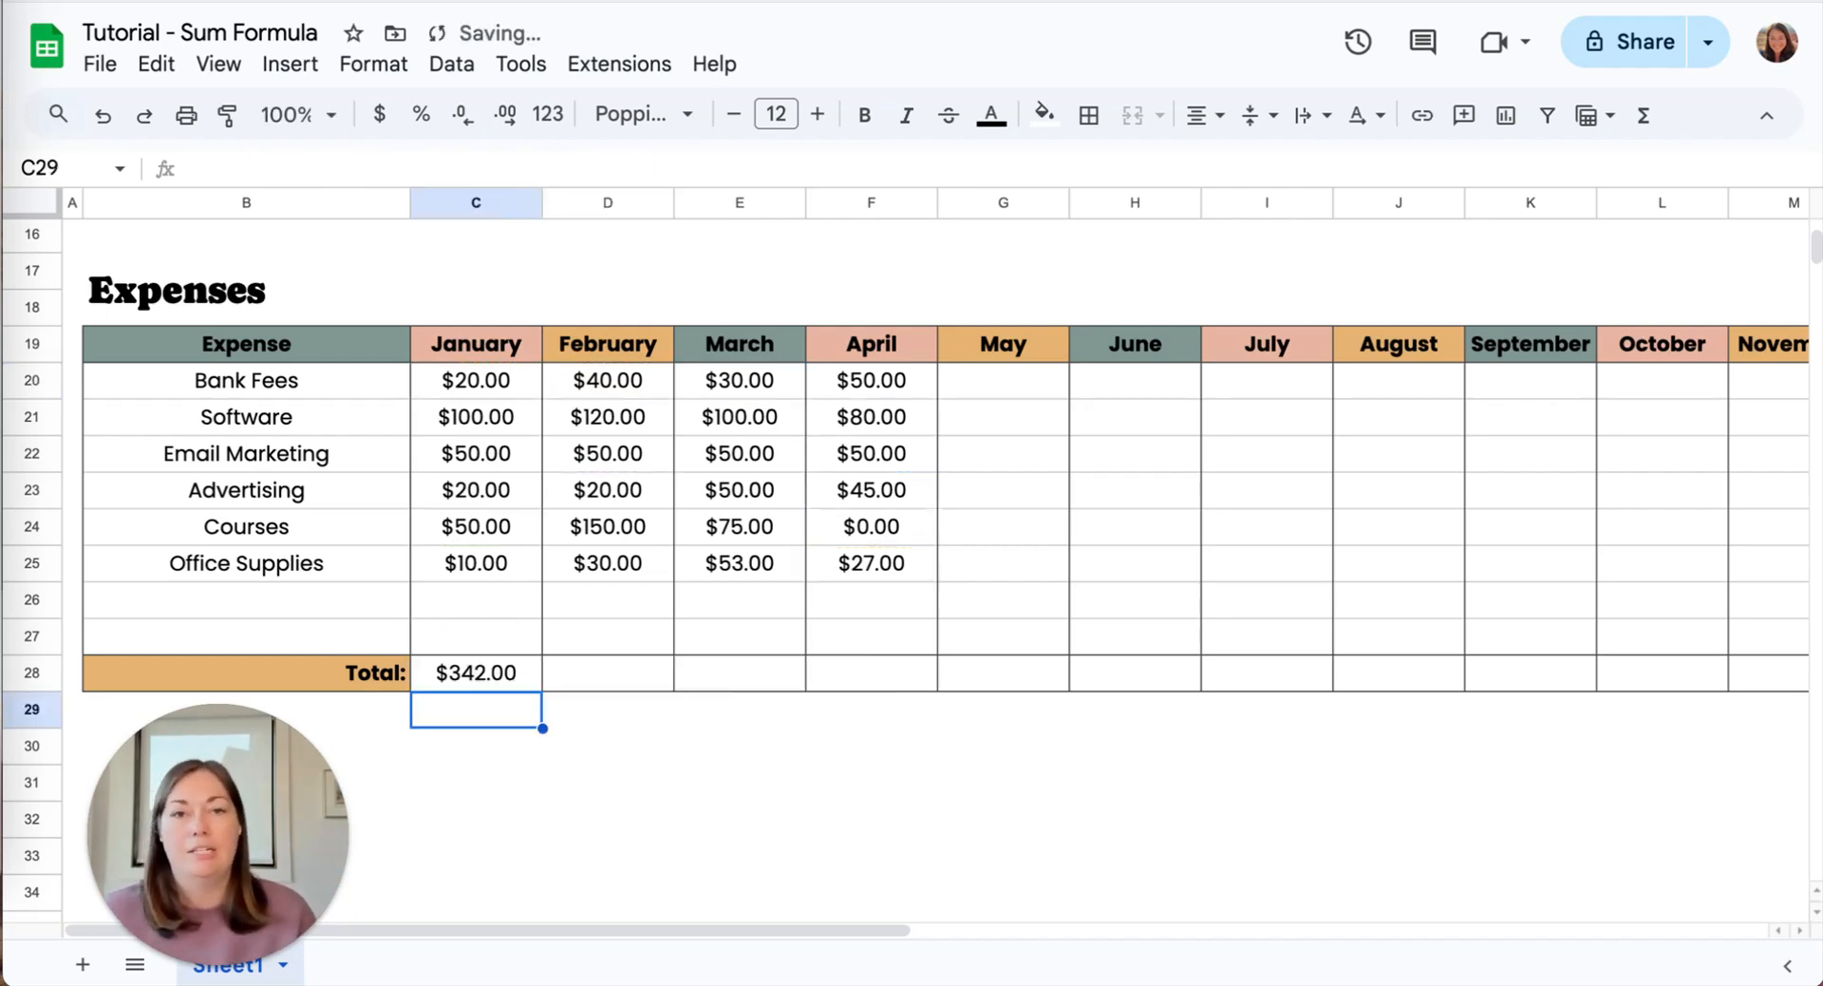